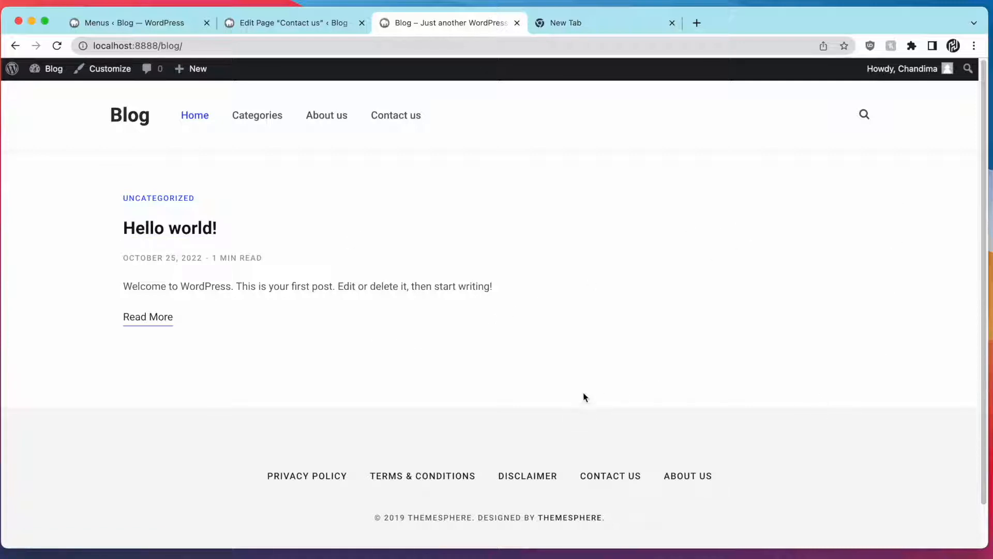
Open the Hello world! post and scroll through its content
click(196, 234)
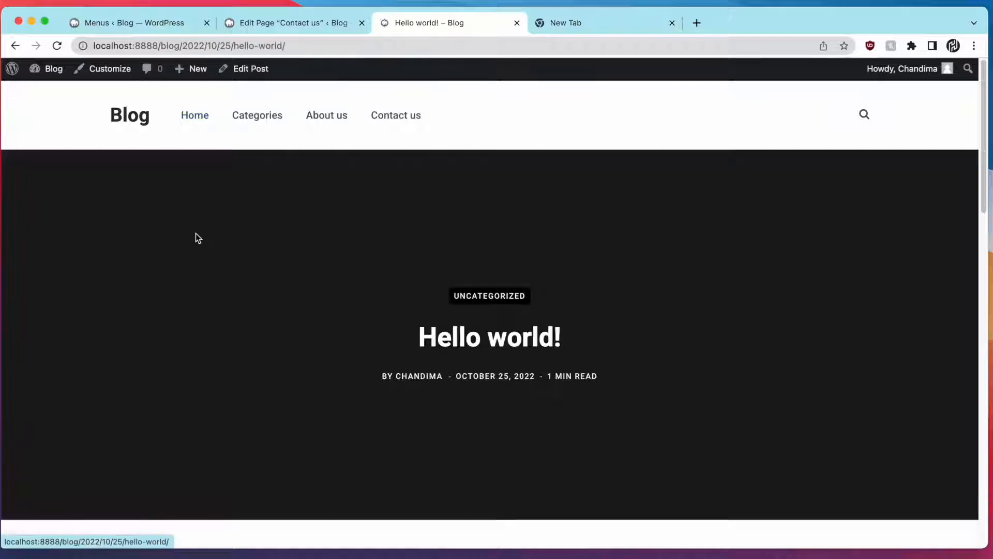
scroll(302, 275, down, 4)
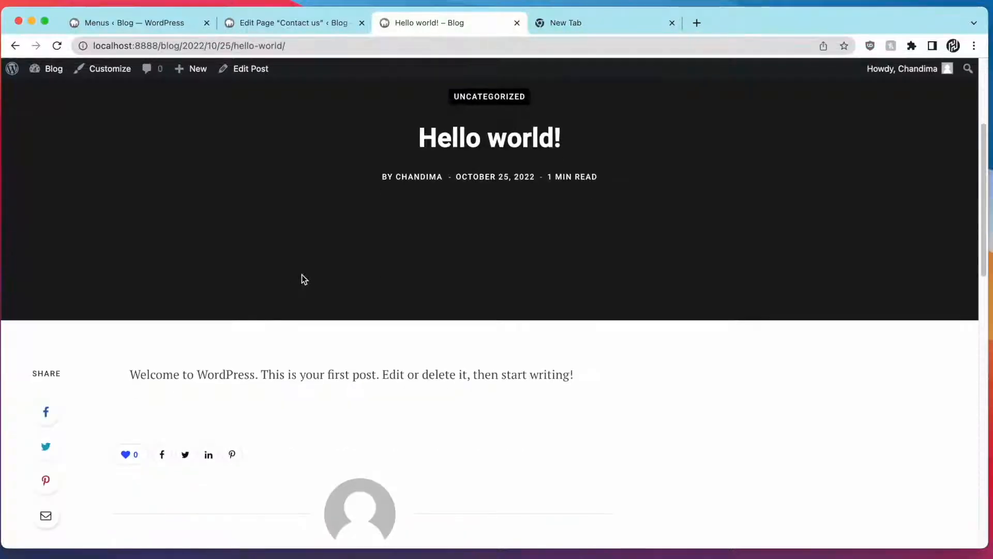
scroll(302, 274, up, 4)
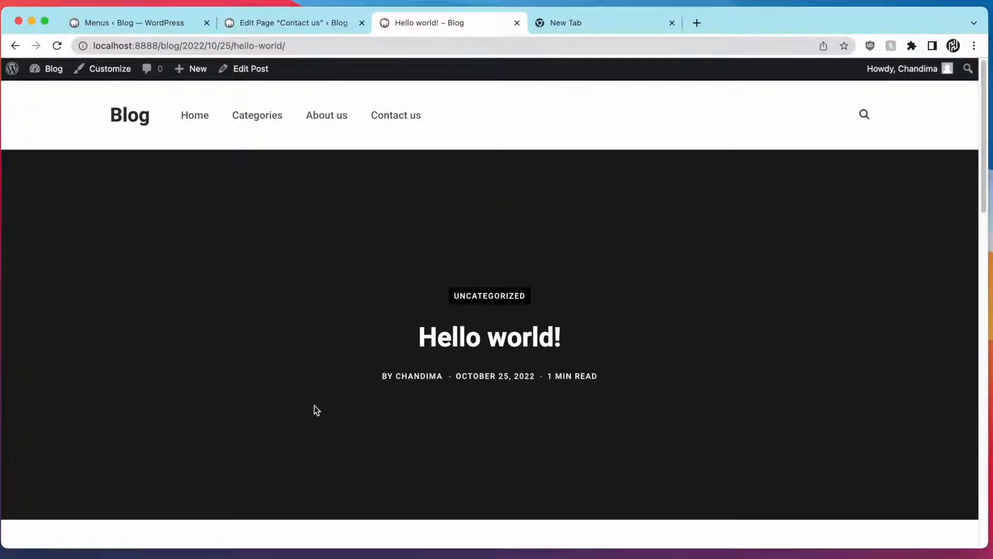
scroll(315, 404, down, 4)
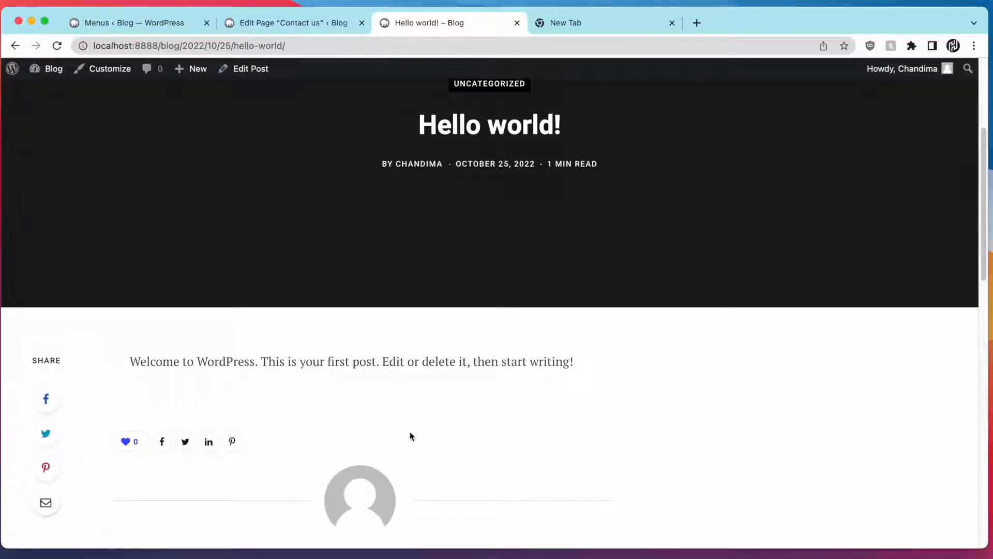
scroll(410, 429, down, 2)
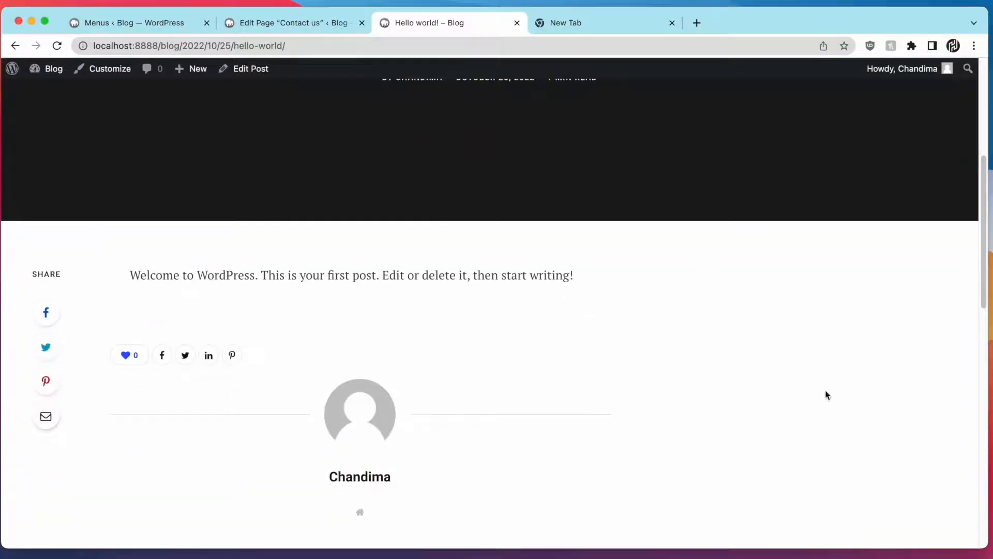
scroll(826, 395, down, 4)
scroll(859, 435, down, 11)
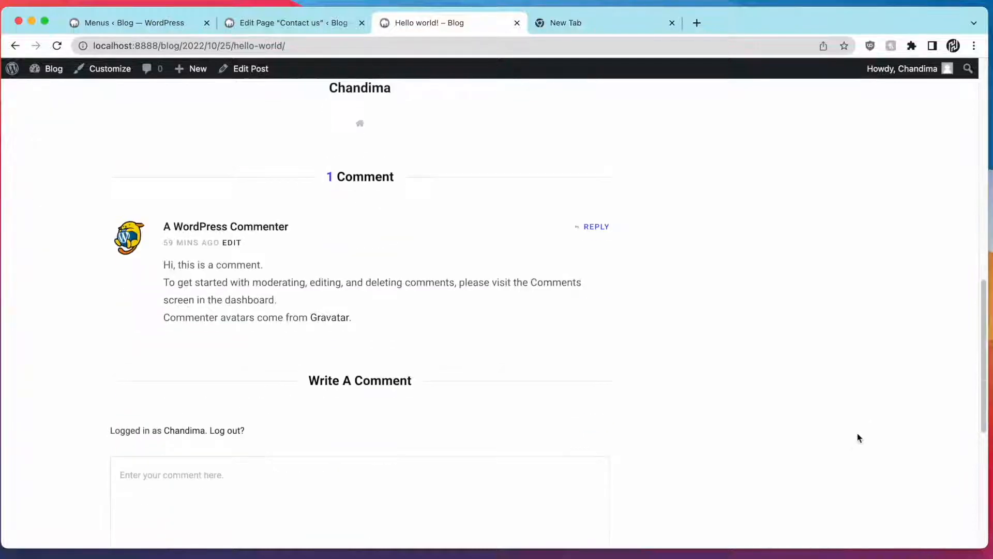
scroll(775, 435, up, 20)
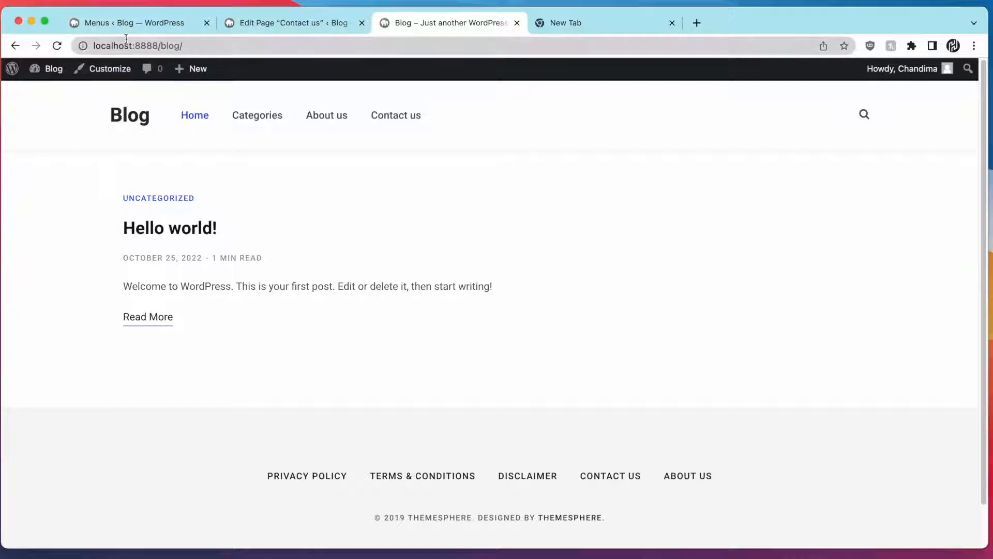
Start a blank new post from Posts > Add New, then switch to the empty new tab
mouse_move(53, 68)
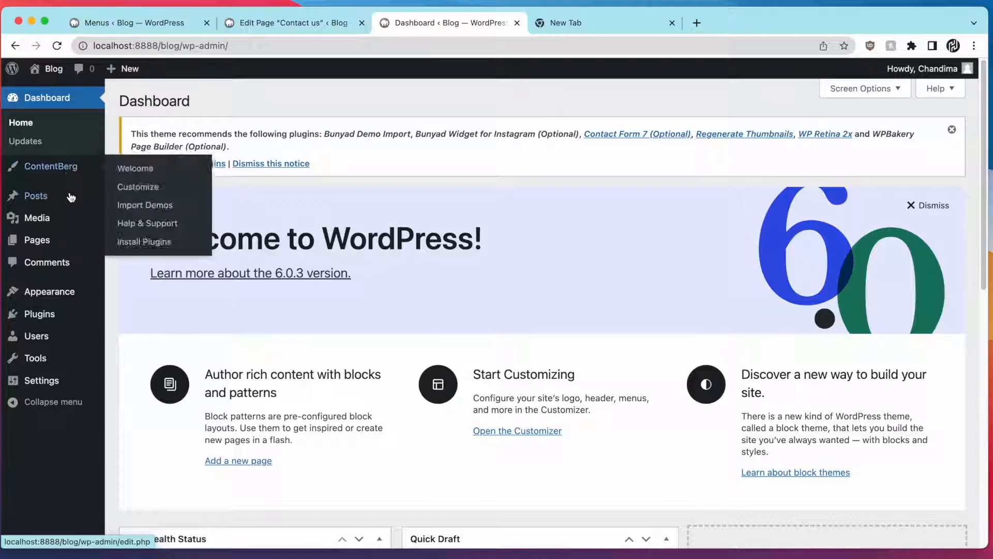
mouse_move(70, 203)
click(127, 218)
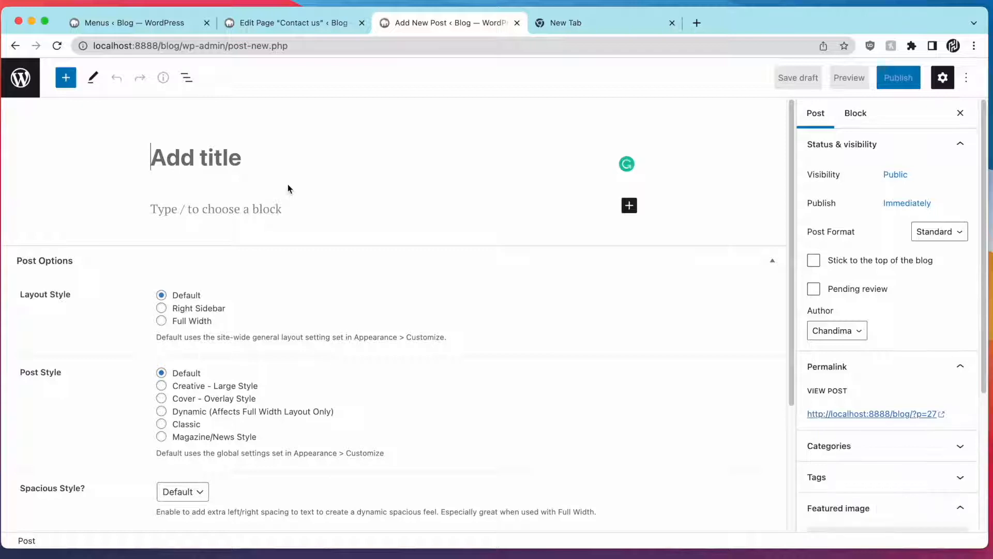
click(562, 25)
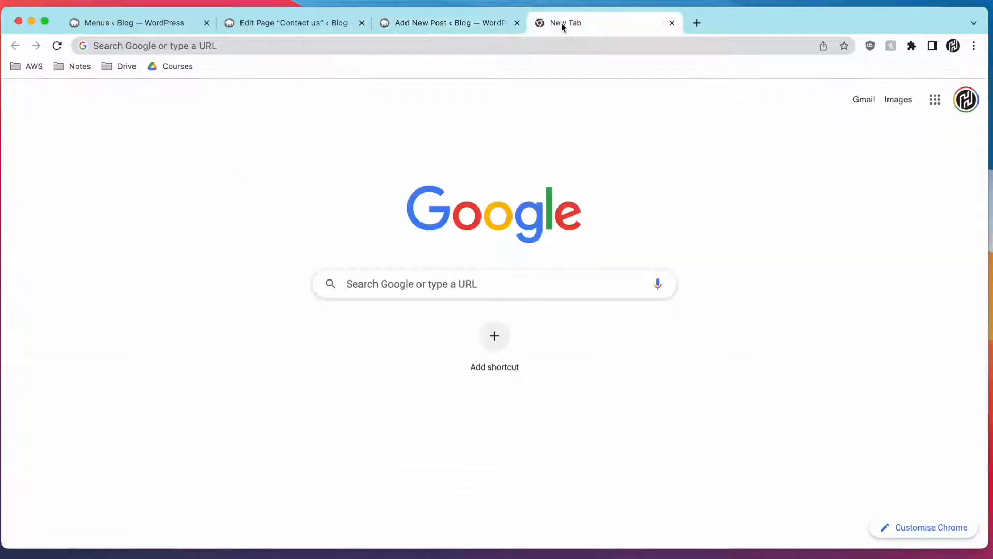
Search Google for 'lorem', open lipsum.com and close the search results tab
click(551, 52)
text(lorem)
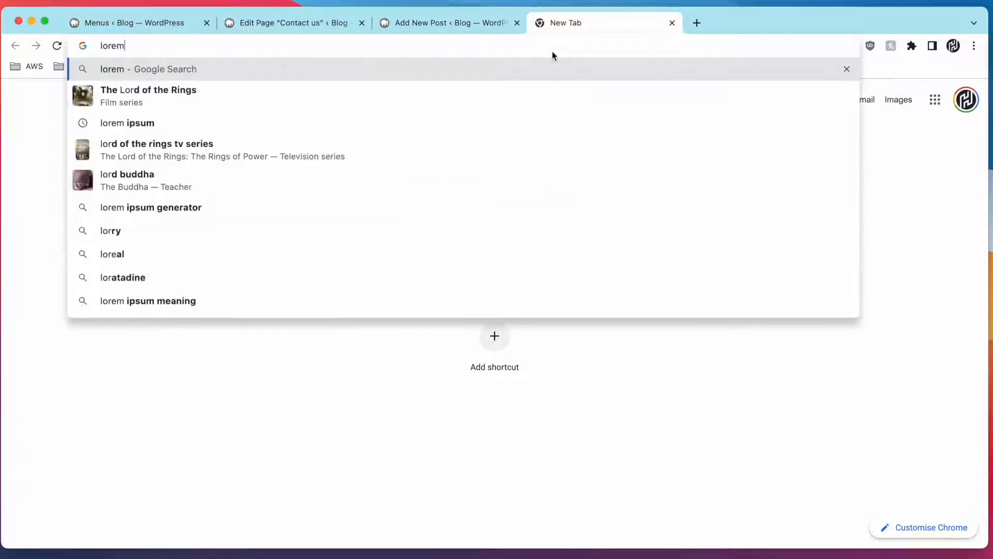
key(Return)
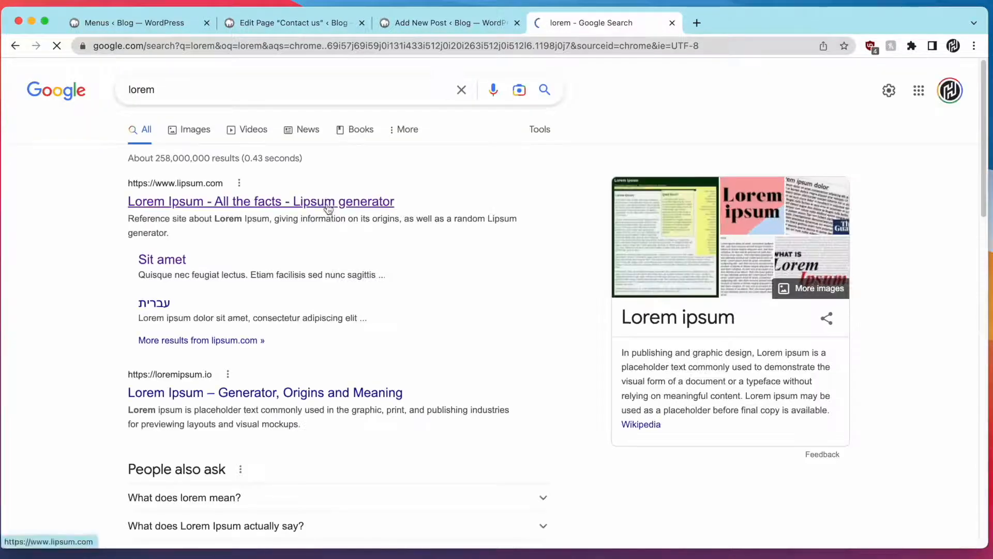
click(326, 206)
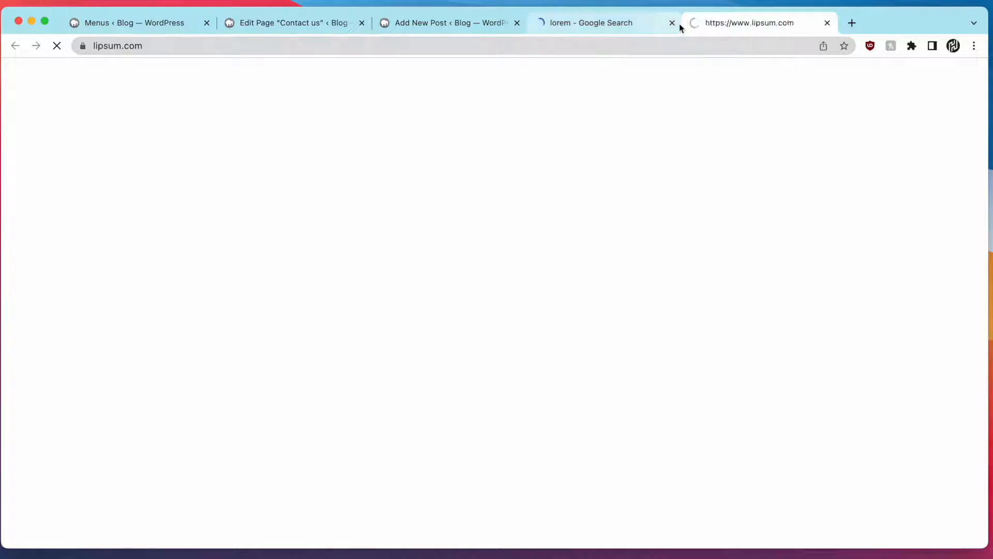
click(672, 23)
Generate Lorem Ipsum paragraphs and select the phrase 'Lorem ipsum dolor sit amet'
scroll(603, 184, down, 7)
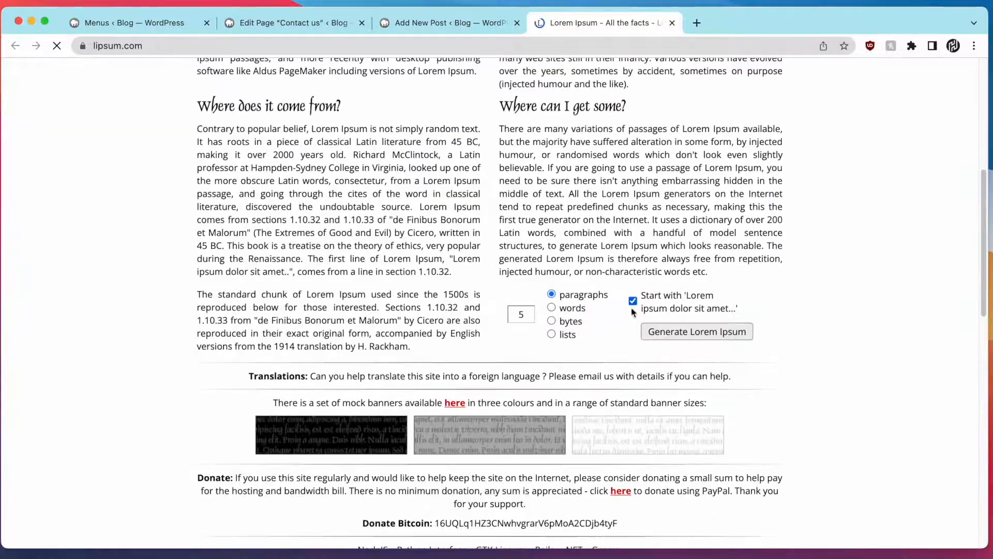
click(688, 333)
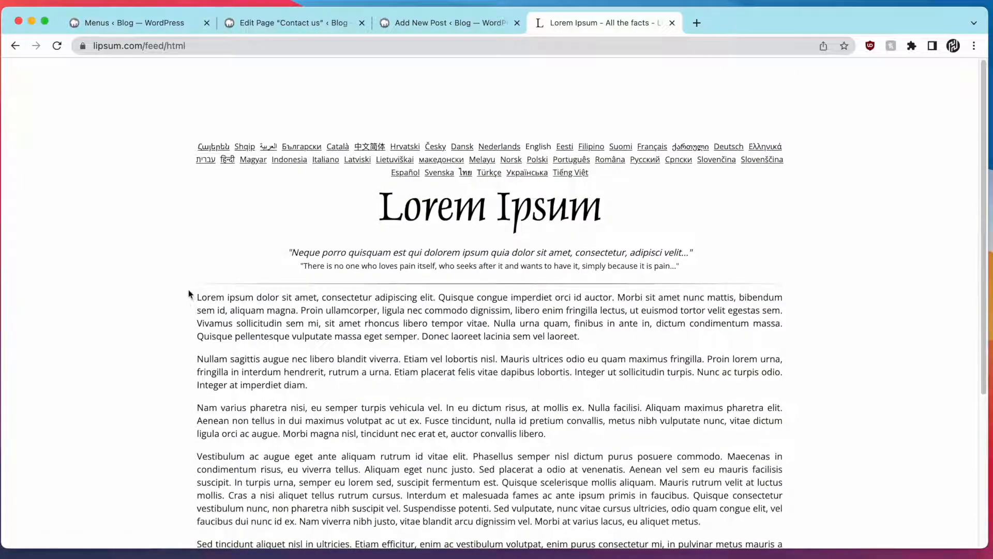
drag(195, 299, 316, 300)
key(super+c)
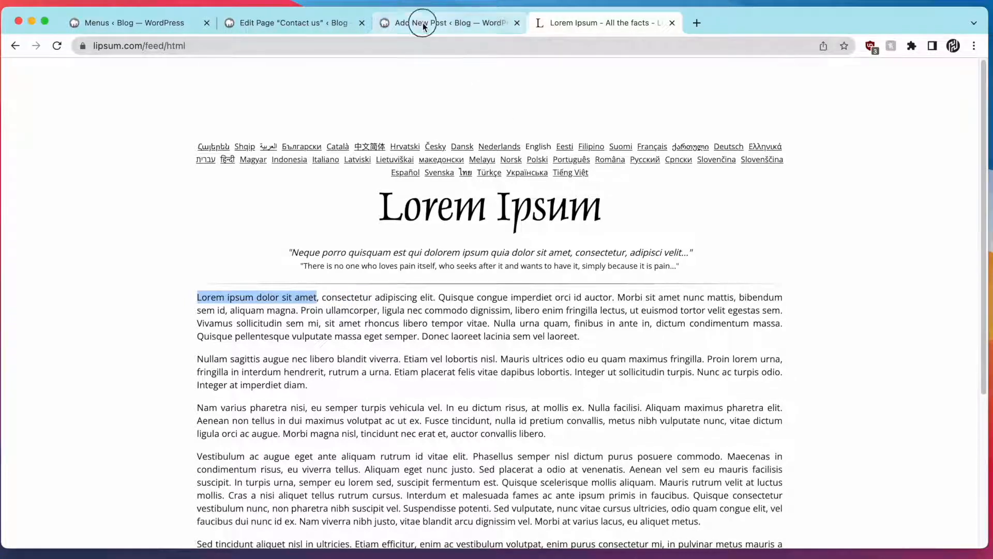
Paste the copied phrase into the post title, retrying it as plain text
click(421, 22)
click(399, 166)
key(super+v)
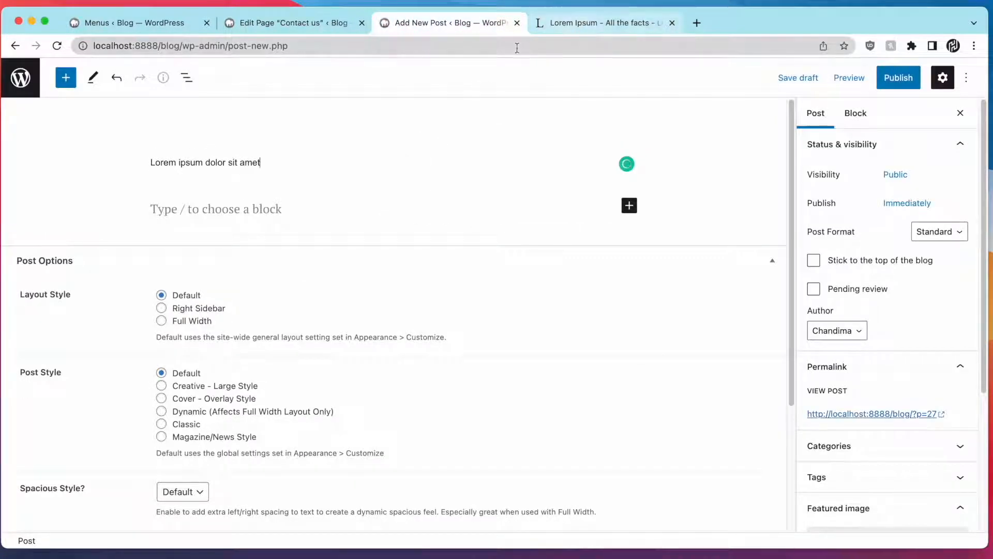
key(super+z)
click(499, 48)
key(super+v)
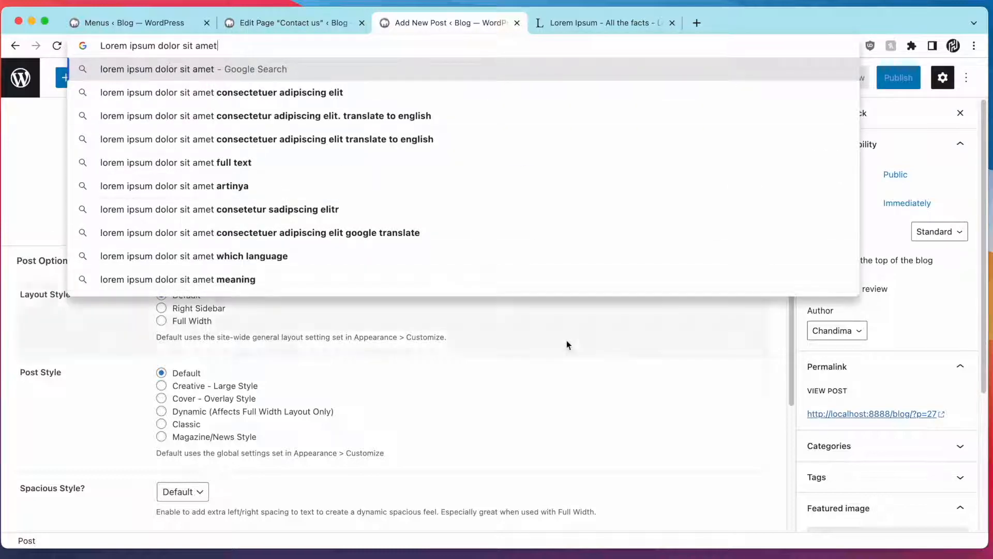
click(568, 345)
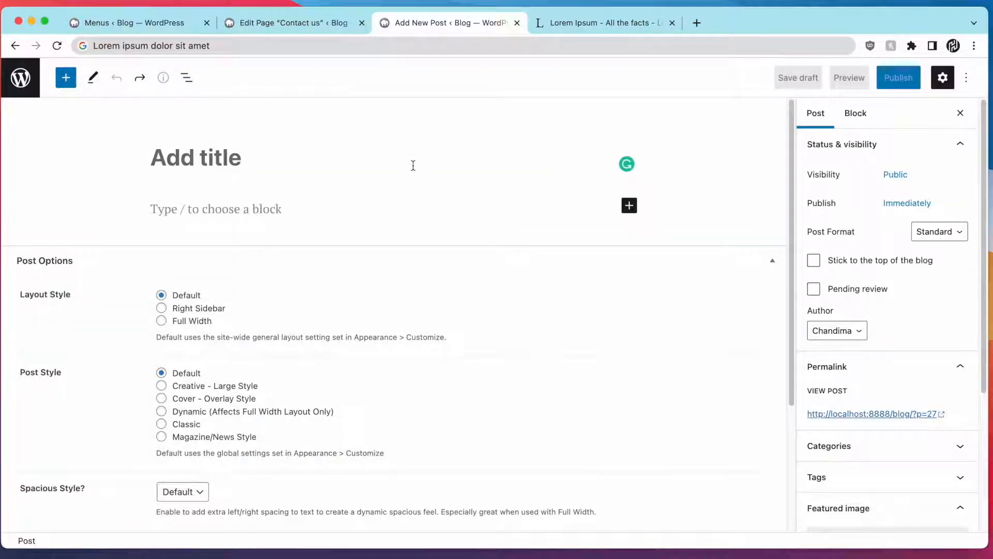
click(413, 165)
key(super+v)
Recopy 'Lorem ipsum dolor sit amet' from lipsum.com and replace the post title with it
click(555, 32)
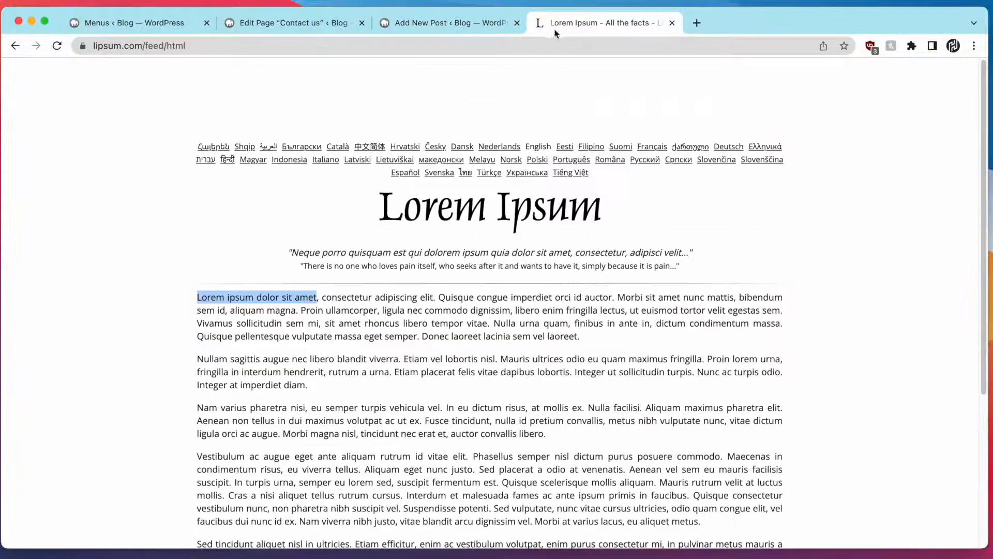
right_click(297, 297)
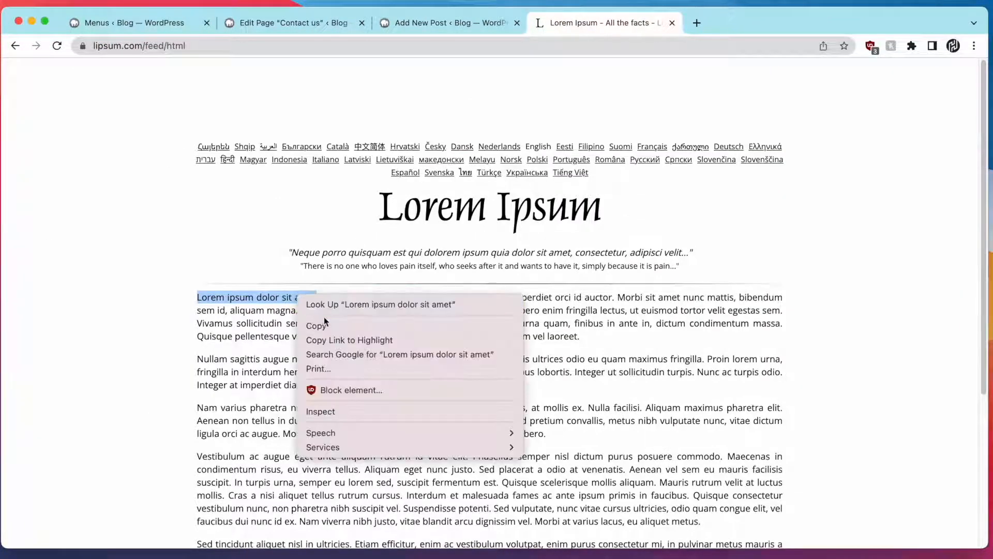
click(320, 325)
click(453, 23)
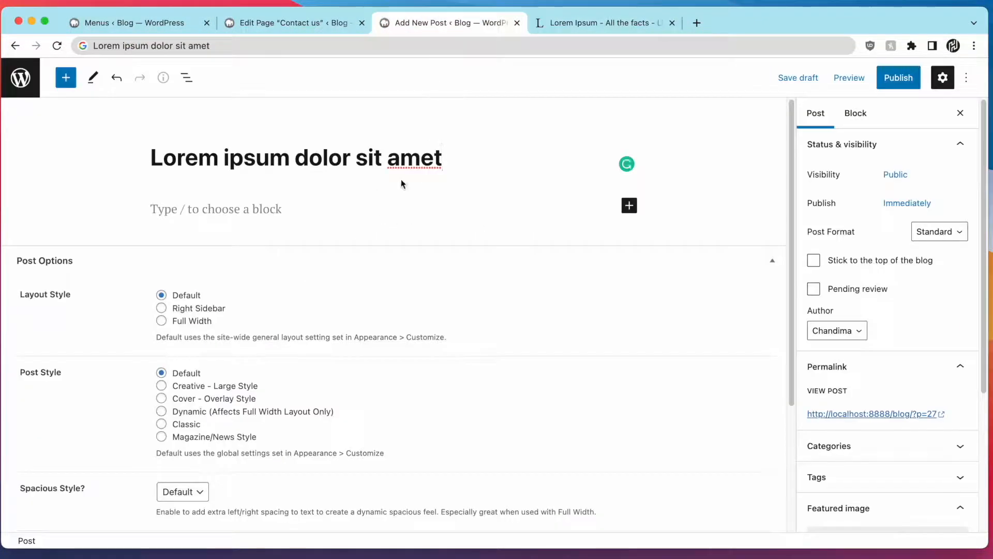
key(super+a)
key(BackSpace)
key(super+v)
Paste the first Lorem Ipsum paragraph as plain text into the post body
click(311, 217)
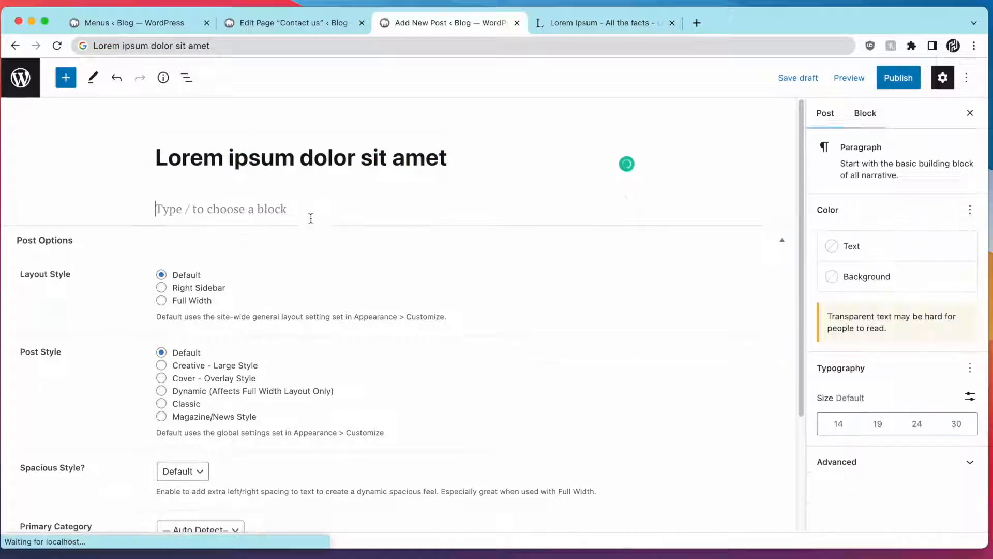
click(565, 23)
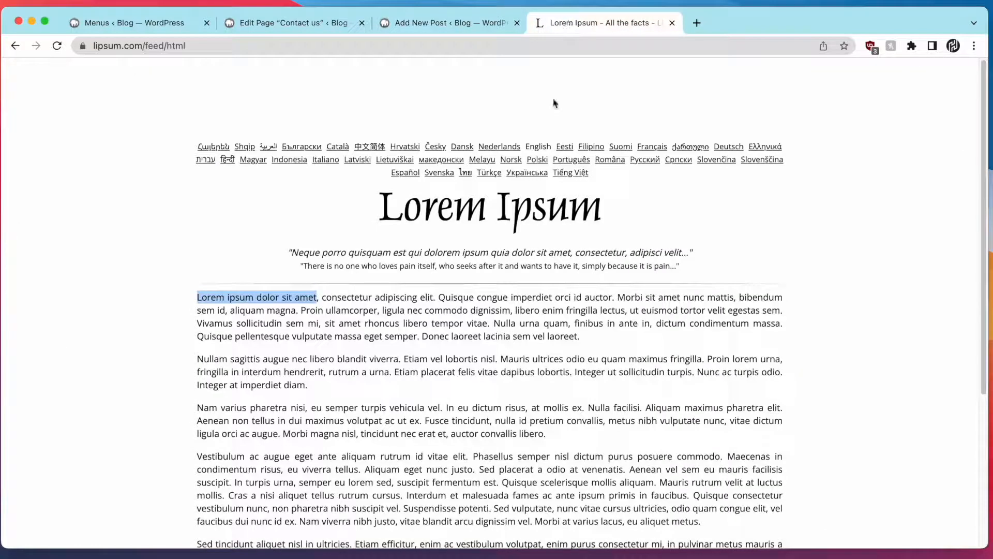
triple_click(379, 330)
click(466, 23)
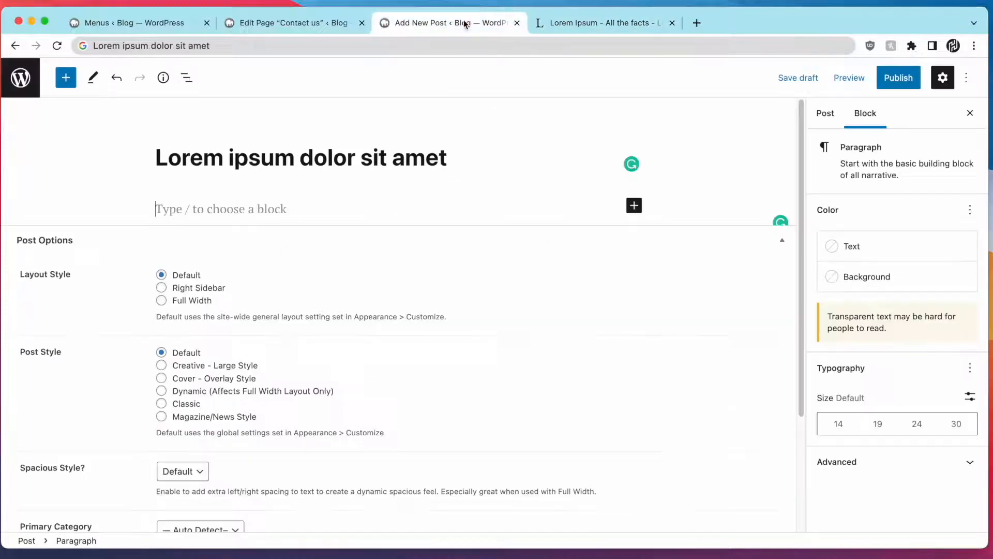
click(339, 48)
key(super+v)
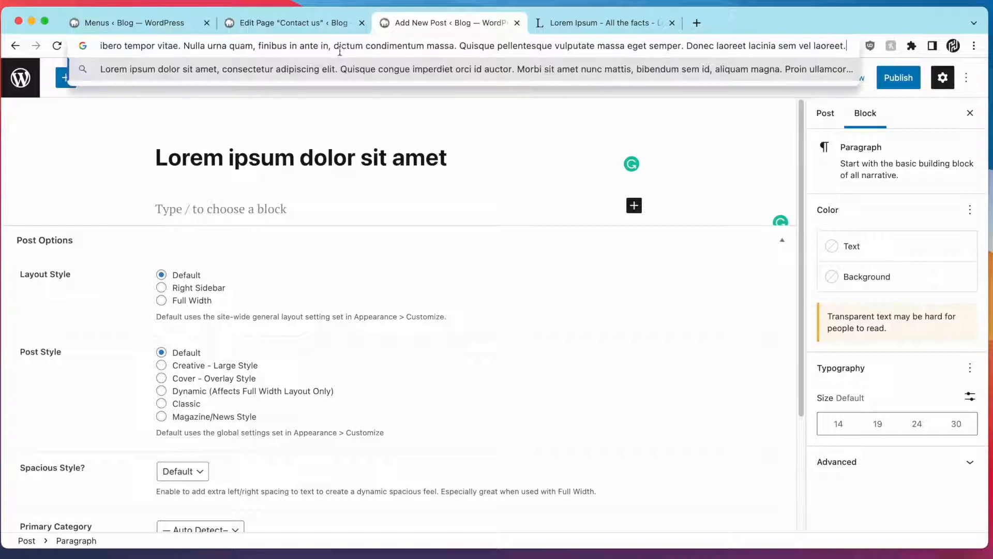
key(super+a)
key(super+x)
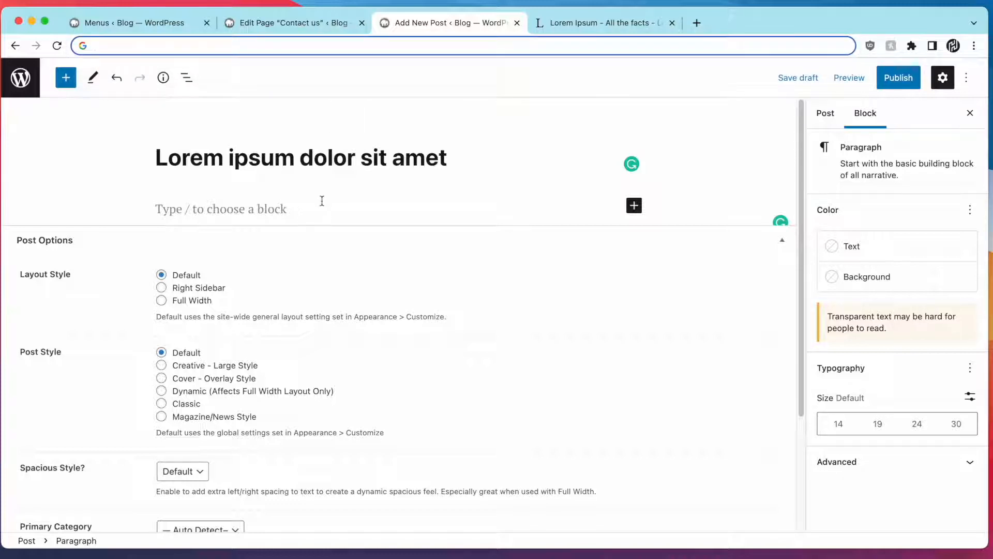
click(322, 201)
key(super+v)
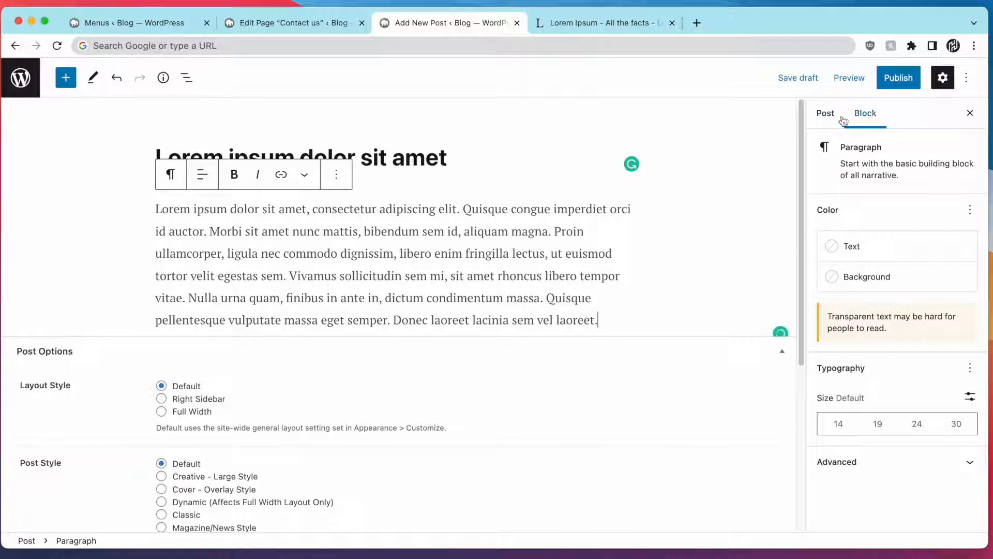
key(super+t)
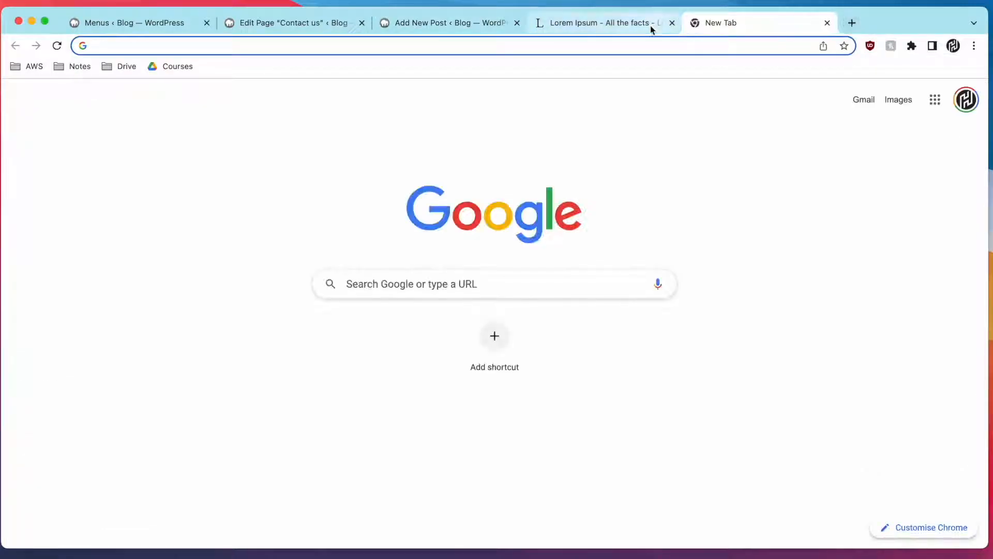
Open Pixabay, search it for 'sri lanka' and open the palm-beach photo
text(pixabay)
key(Return)
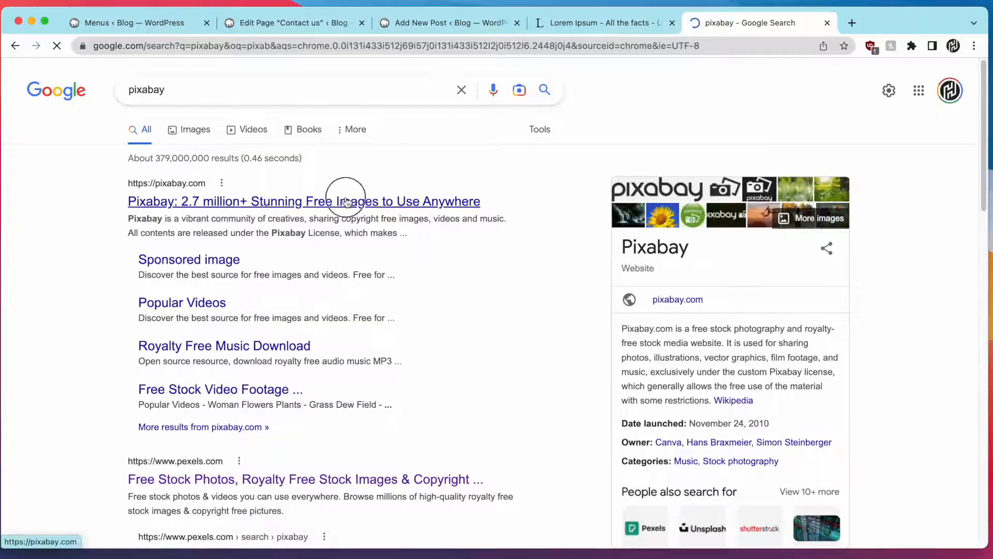
click(344, 195)
click(757, 23)
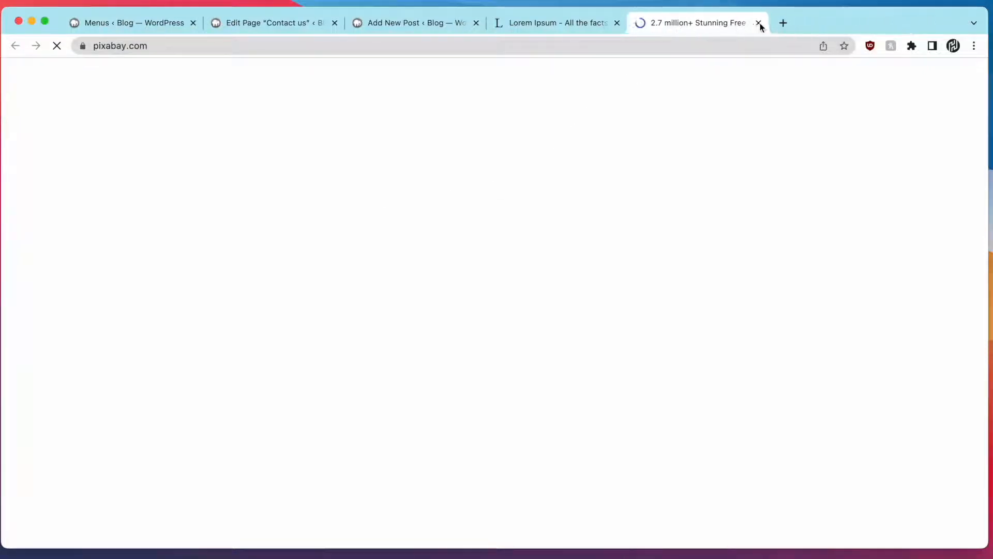
text(sri lank)
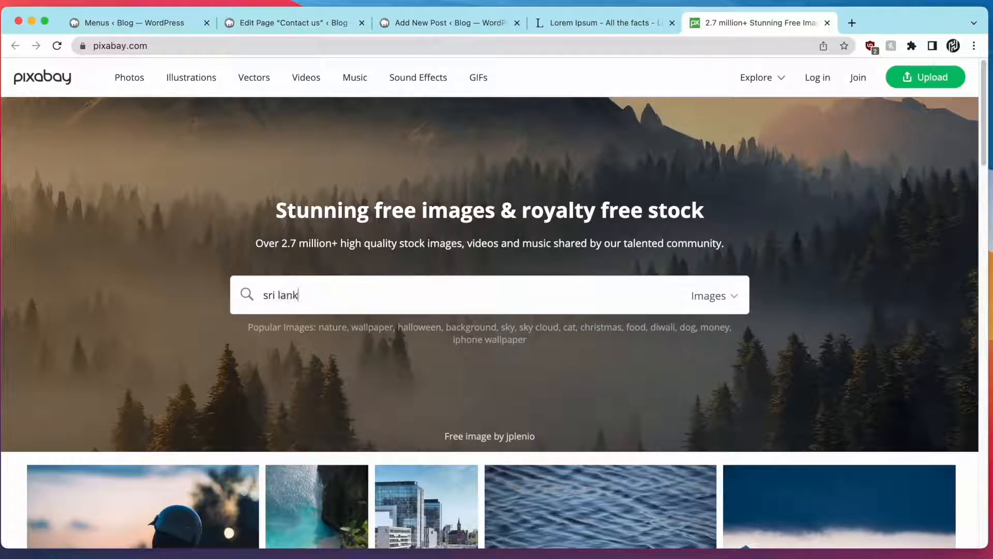
text(a)
key(Return)
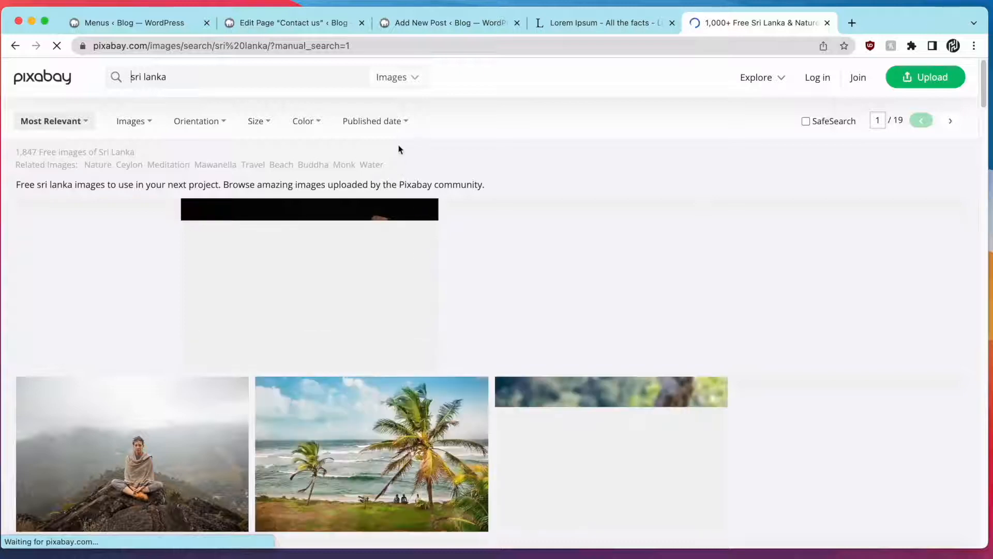
scroll(396, 147, down, 3)
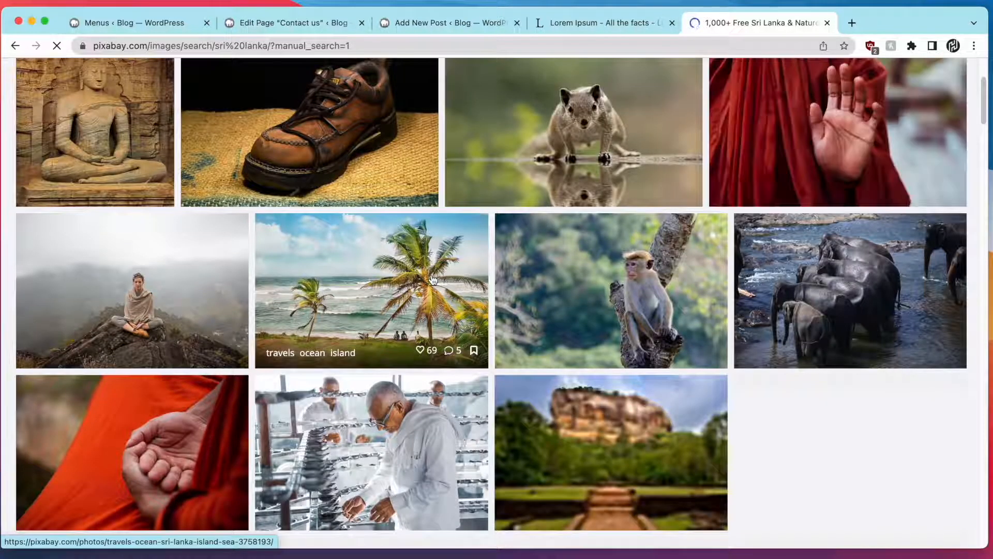
click(429, 324)
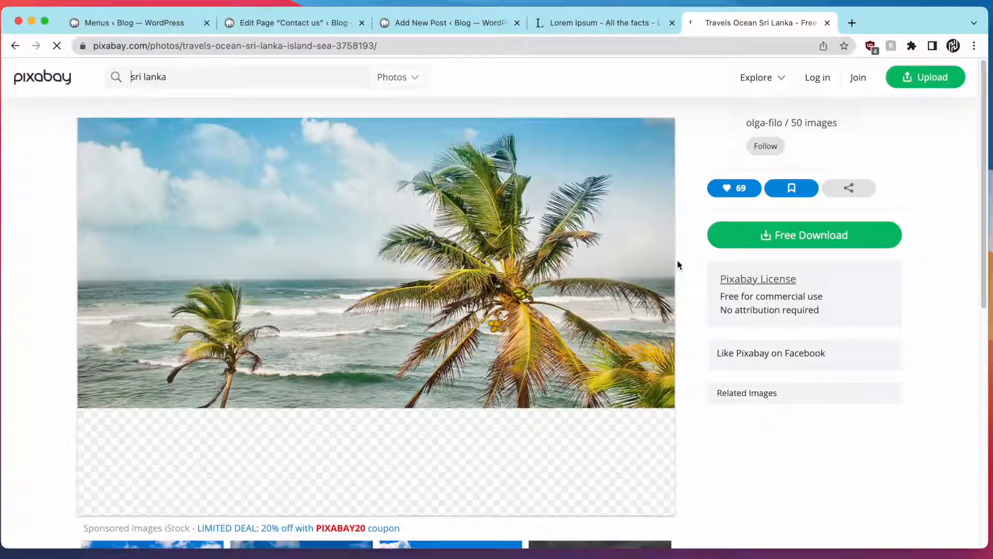
Save the beach photo as 1.jpeg in a new Downloads/post folder
right_click(462, 237)
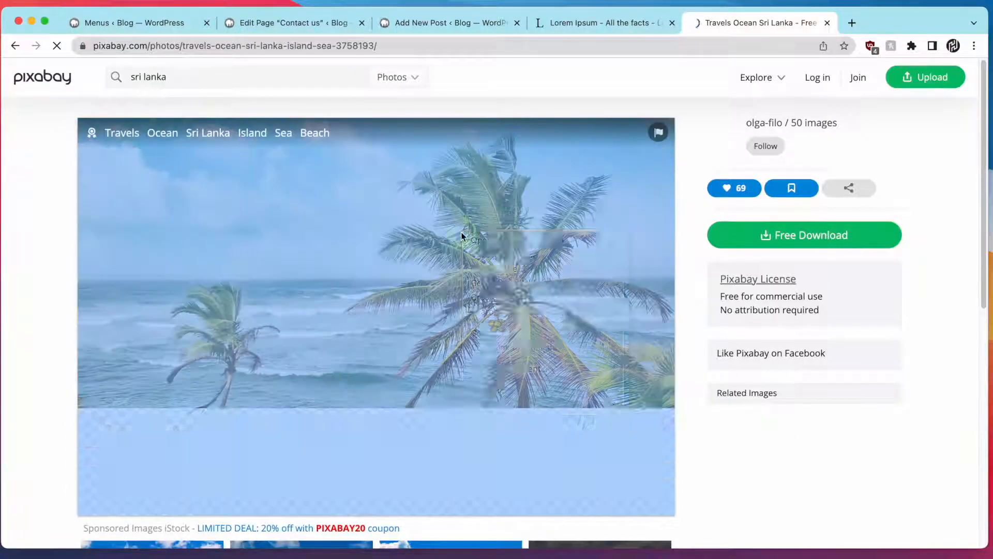
click(482, 252)
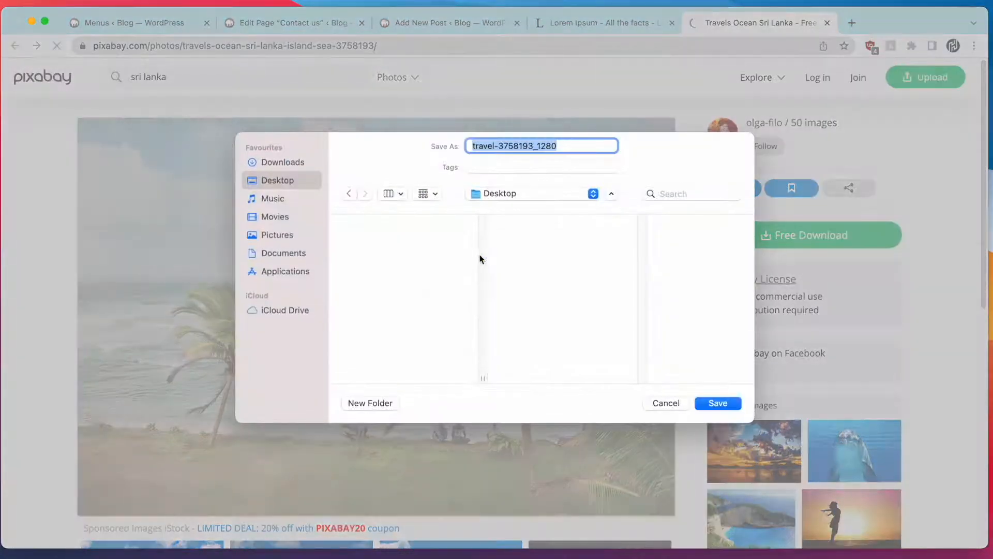
click(300, 163)
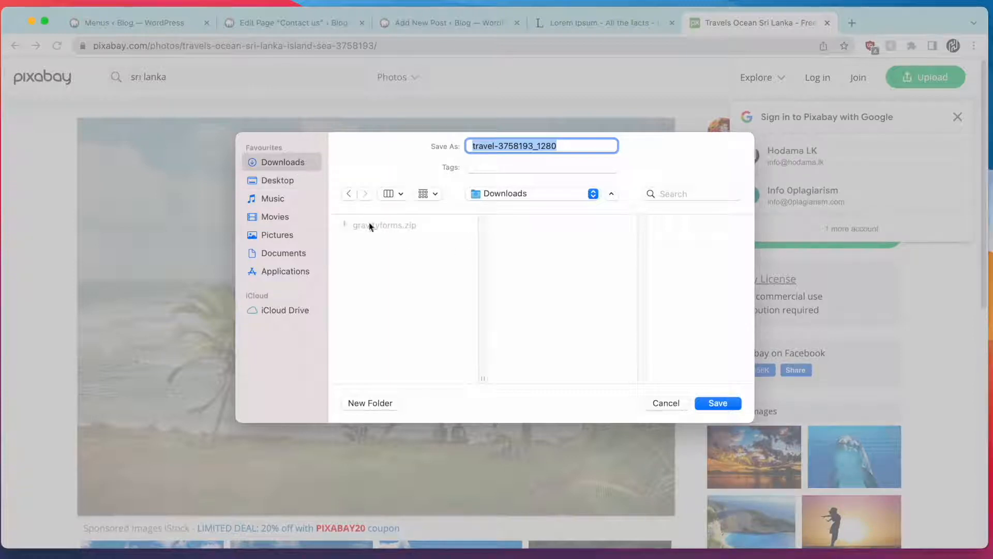
click(379, 405)
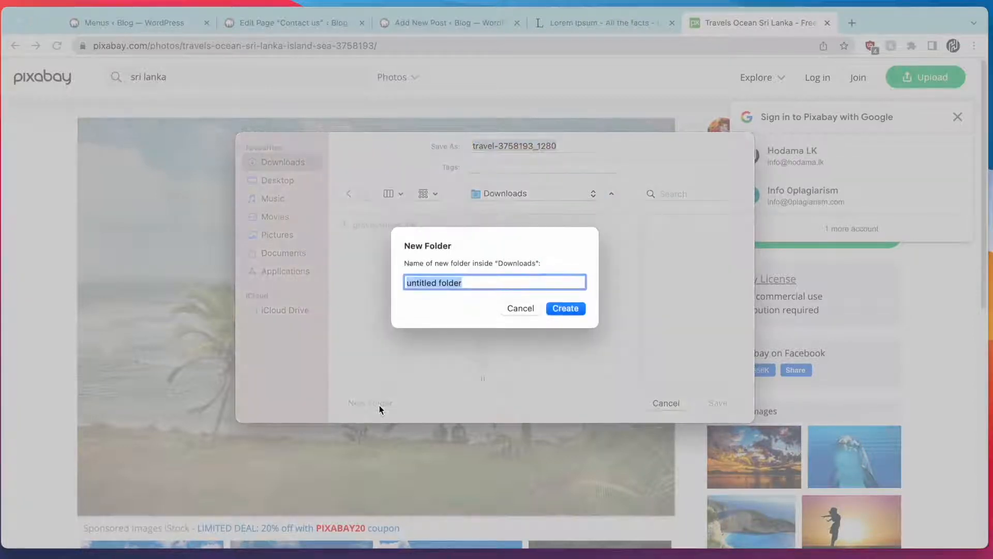
text(post)
key(Return)
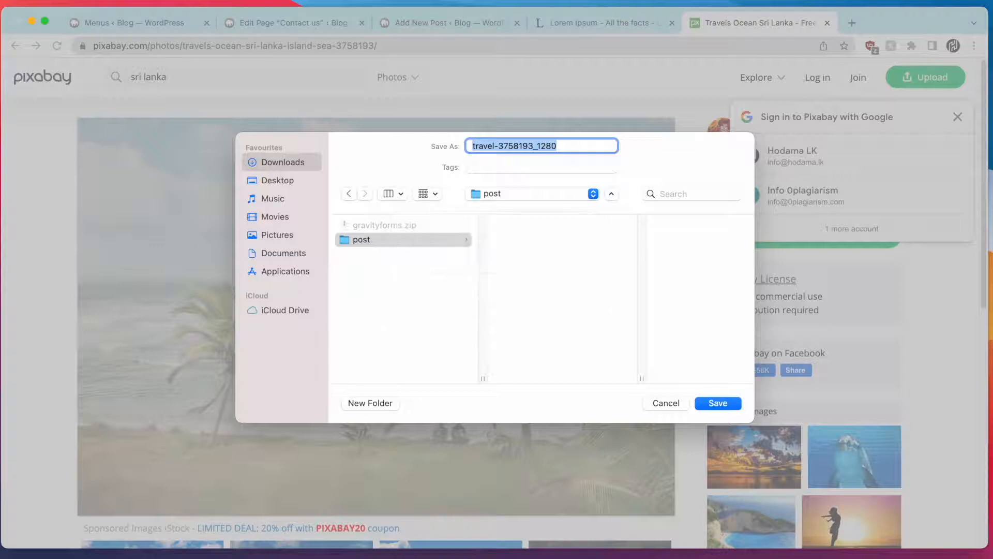
text(1)
key(Return)
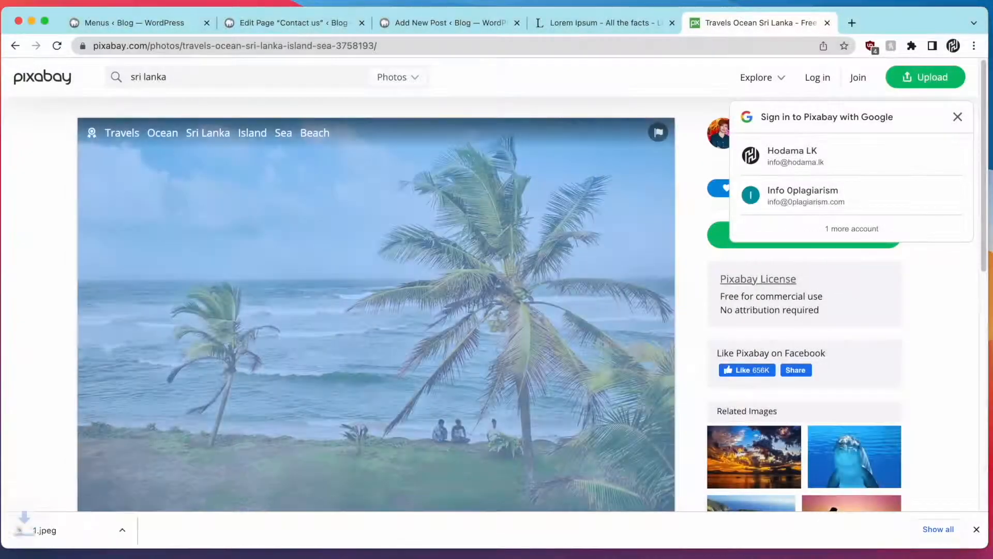
Set the downloaded photo as the post's featured image from the post settings
click(408, 24)
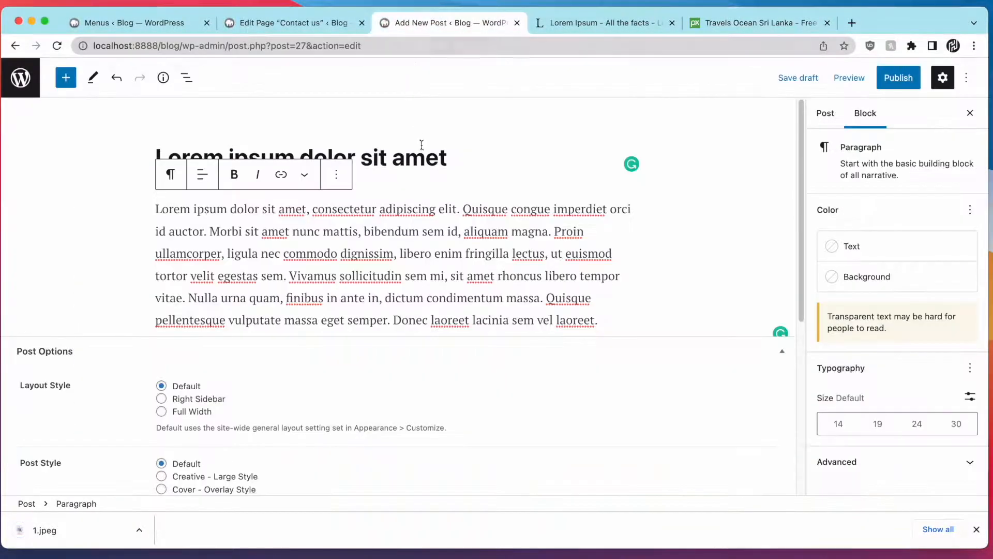
click(743, 274)
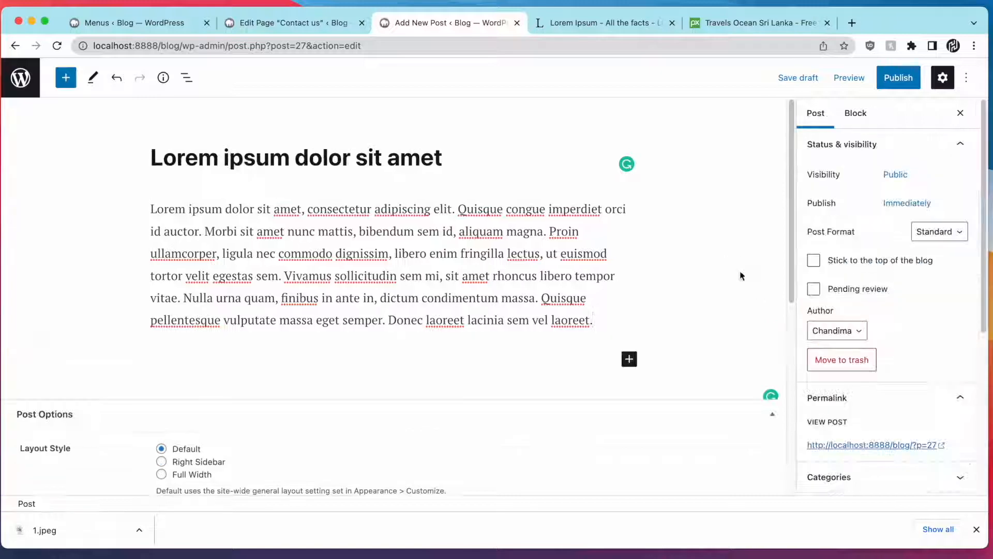
scroll(874, 290, down, 5)
click(881, 321)
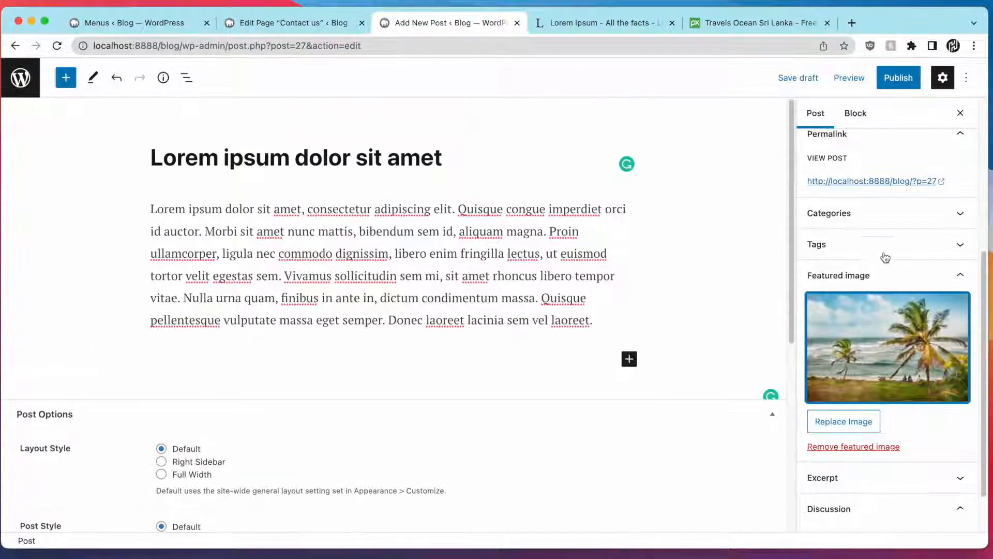
Publish the post, then paste the Vestibulum Lorem Ipsum paragraph into the new post
click(900, 79)
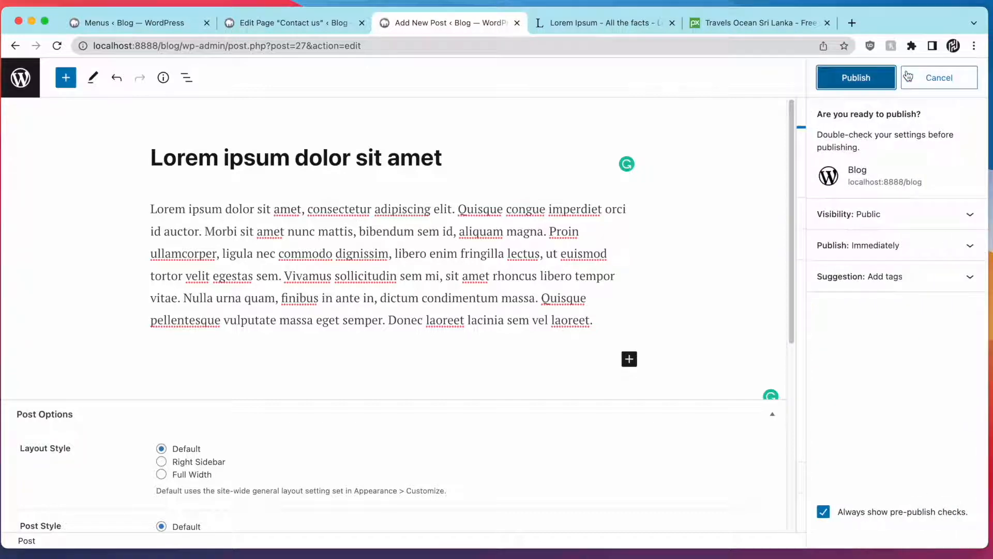
click(855, 79)
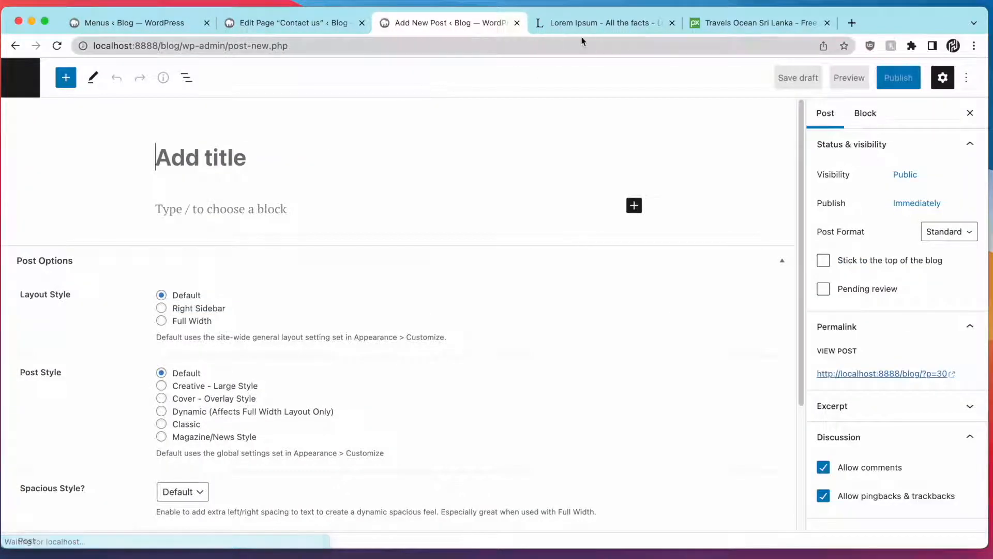
click(591, 28)
drag(198, 358, 337, 359)
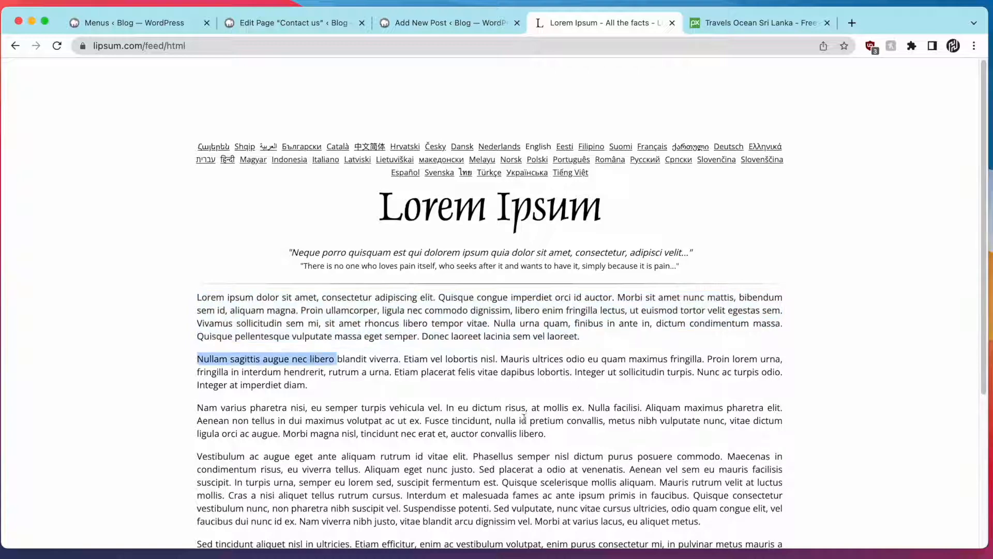
triple_click(505, 499)
key(cmd+c)
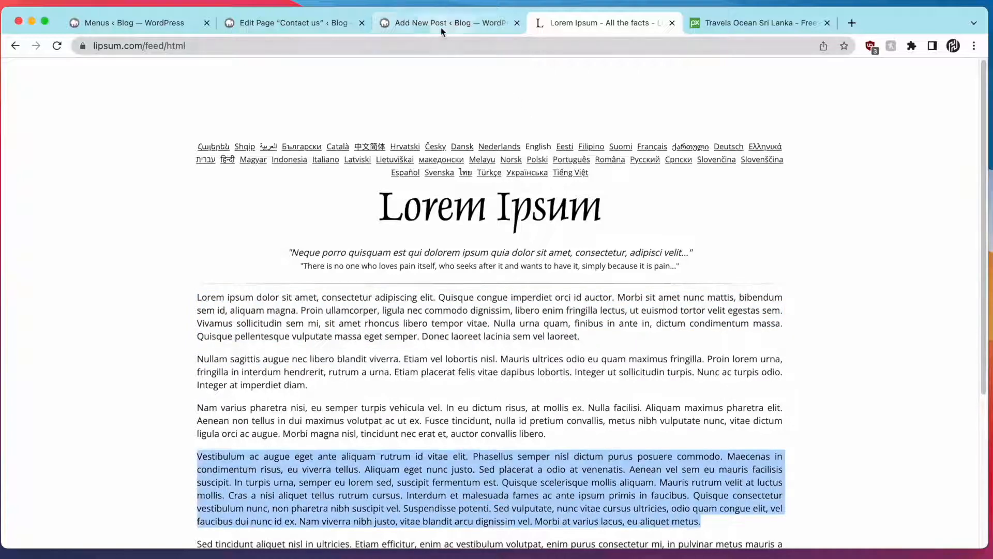
click(441, 24)
click(279, 205)
key(cmd+v)
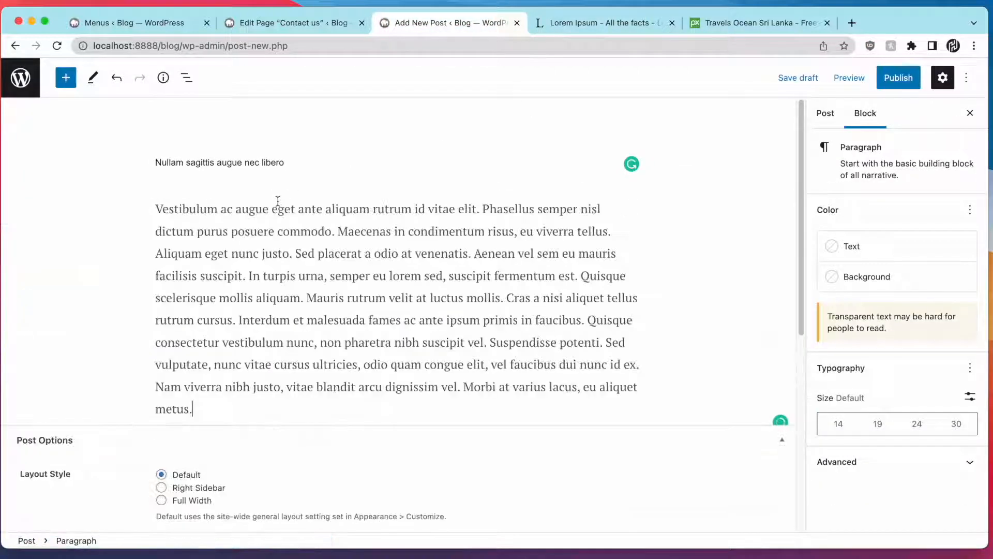
click(383, 126)
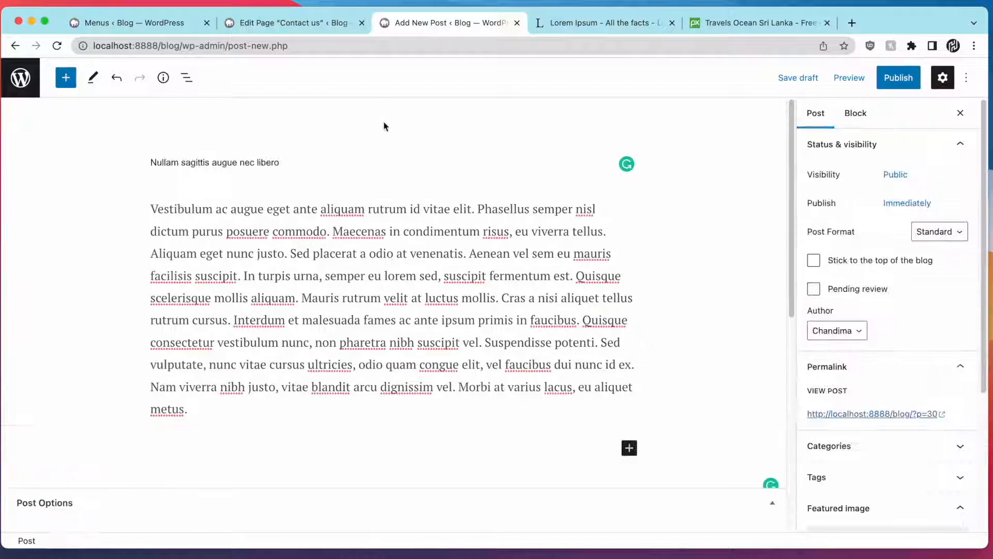
Replace the post title with a plain-text copy and expand Post Options
triple_click(272, 162)
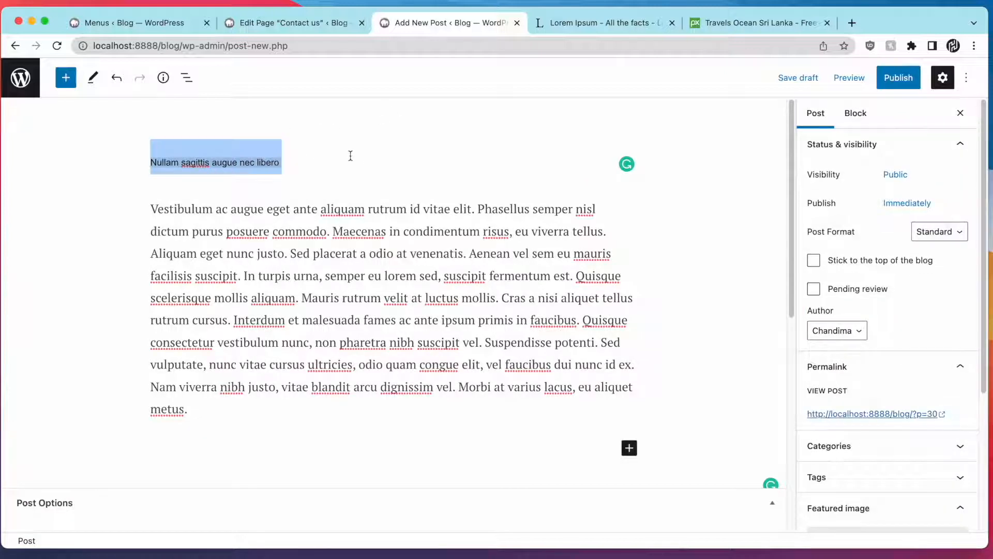
key(cmd+x)
key(cmd+l)
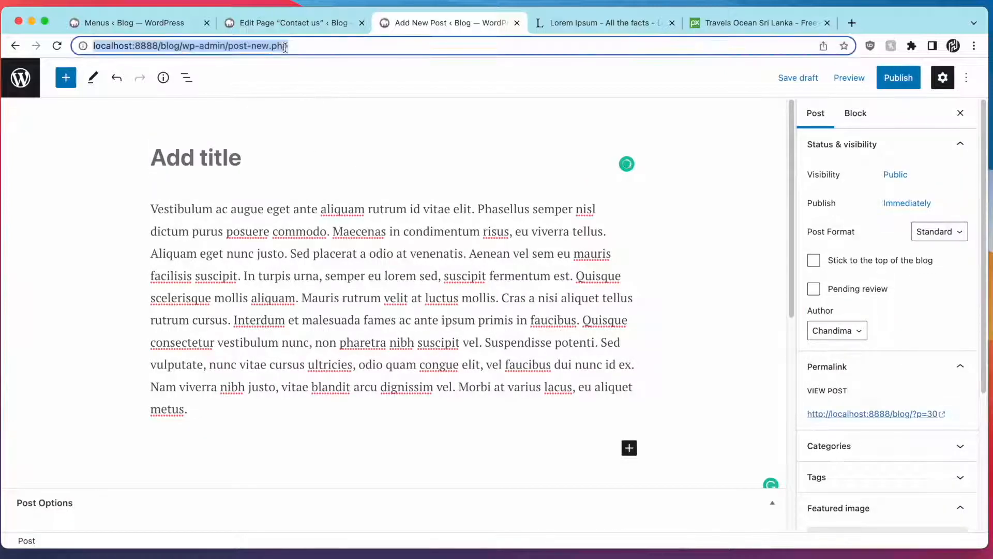
key(cmd+v)
key(cmd+a)
key(BackSpace)
click(286, 166)
key(cmd+v)
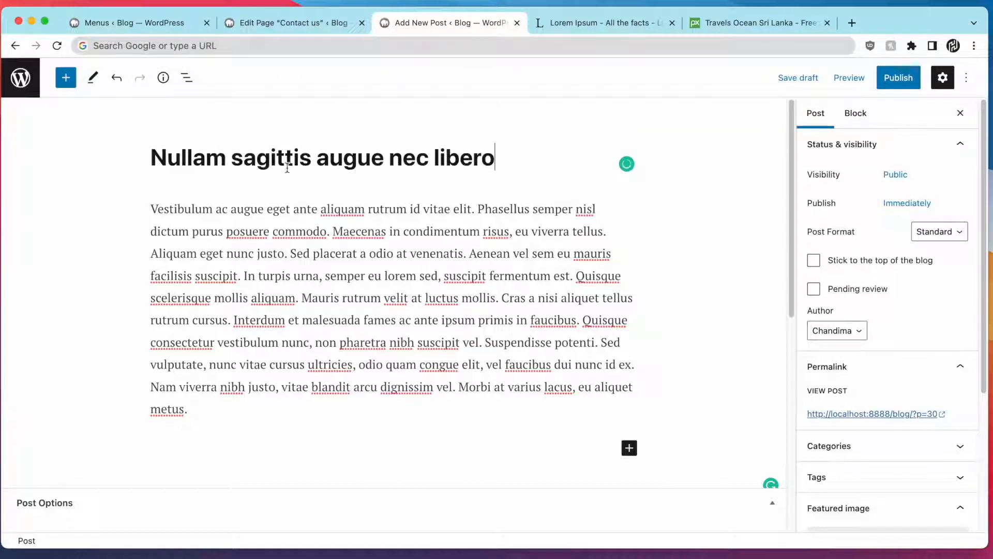
click(772, 502)
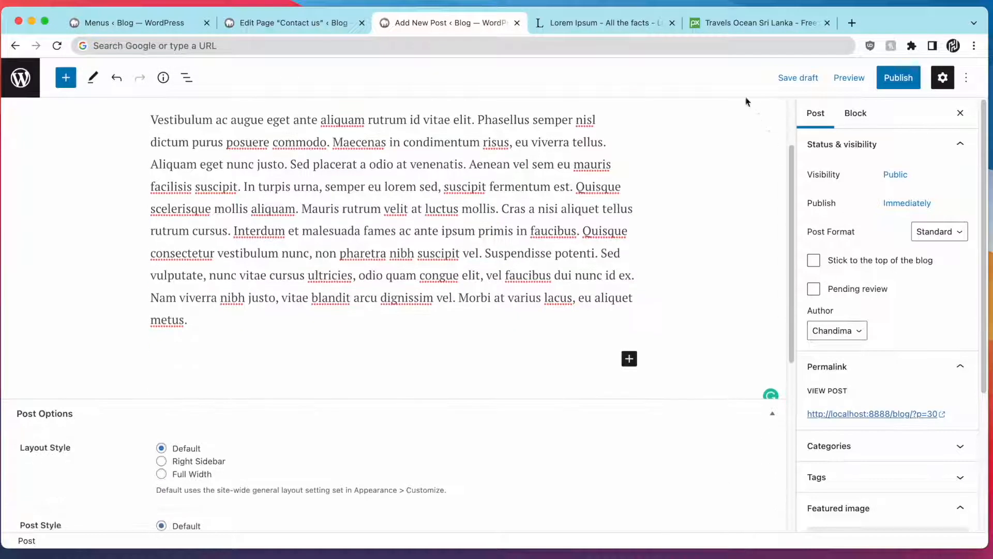
Save the second Pixabay photo as 2.jpeg and make it the featured image
click(721, 23)
scroll(49, 195, down, 7)
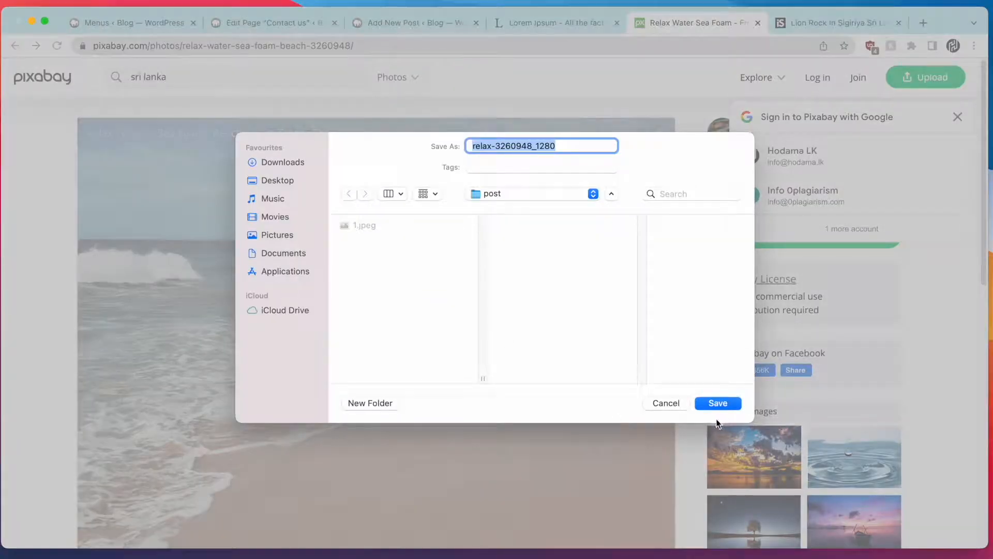
text(2)
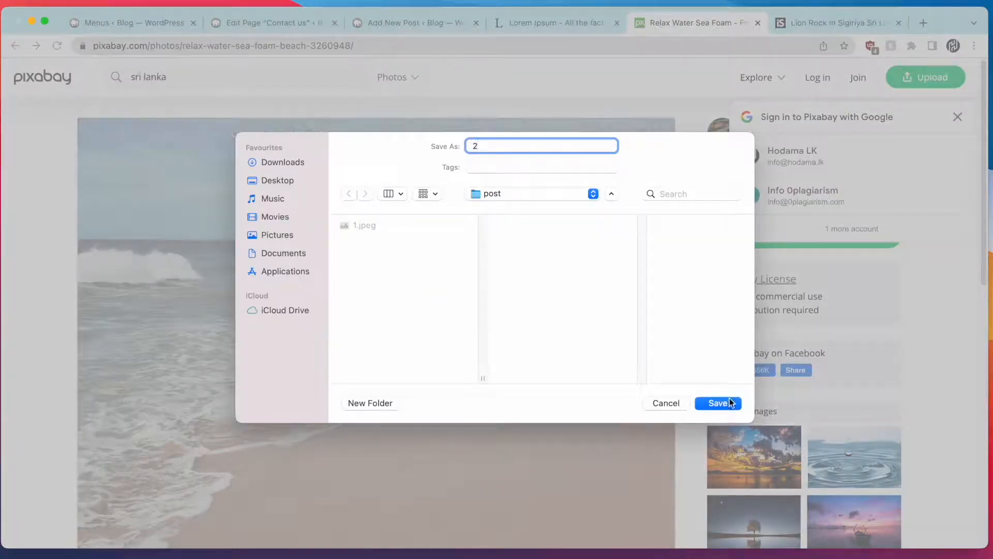
click(730, 402)
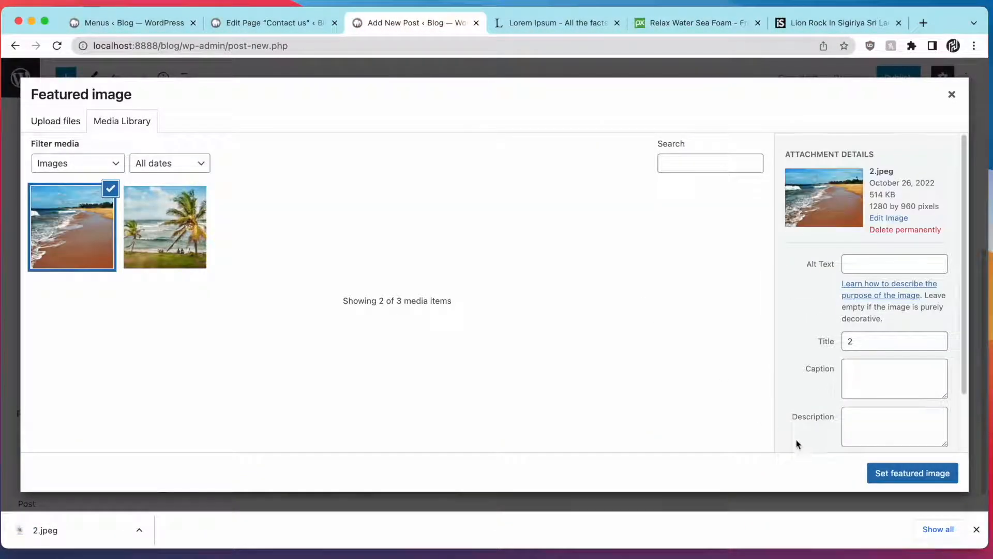
click(887, 474)
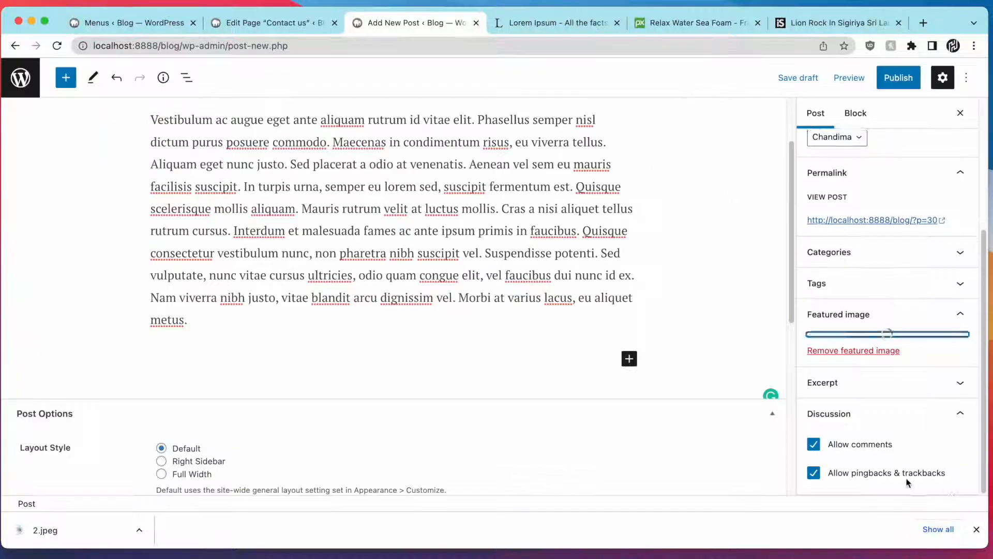
click(977, 528)
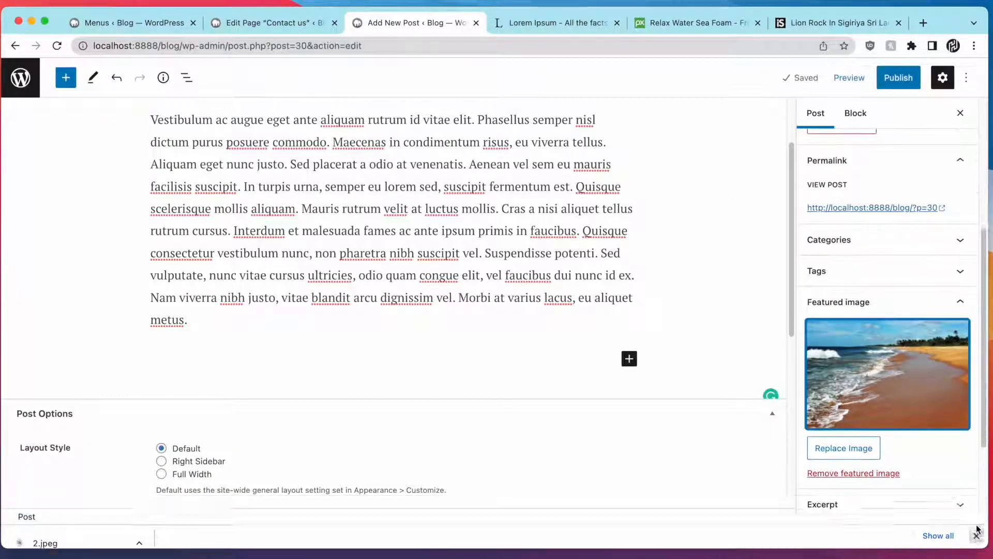
Publish the new beach post and update the Hello world! post
click(901, 81)
click(855, 78)
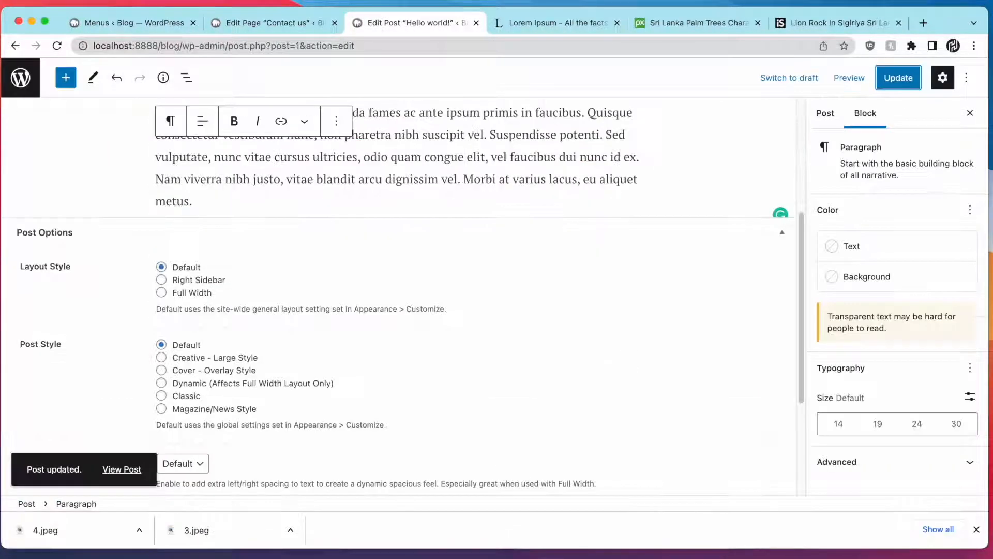
click(21, 78)
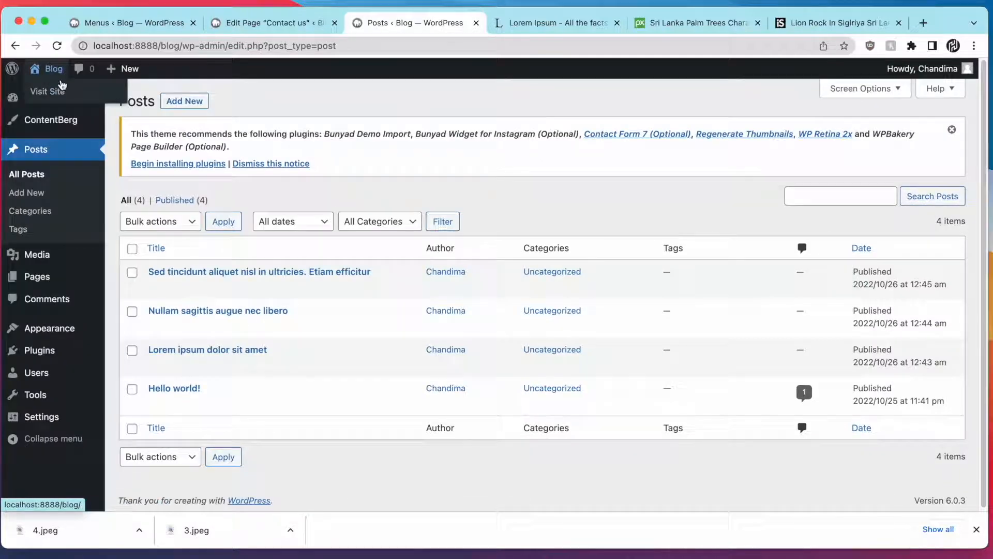
Visit the live blog and scroll through the posts and their beach-photo featured images
click(52, 92)
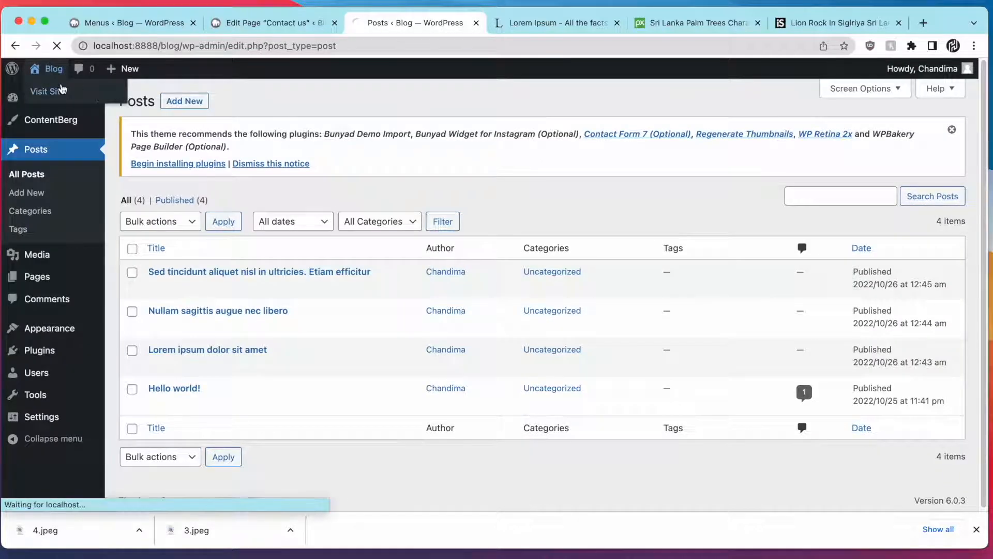
scroll(370, 188, down, 8)
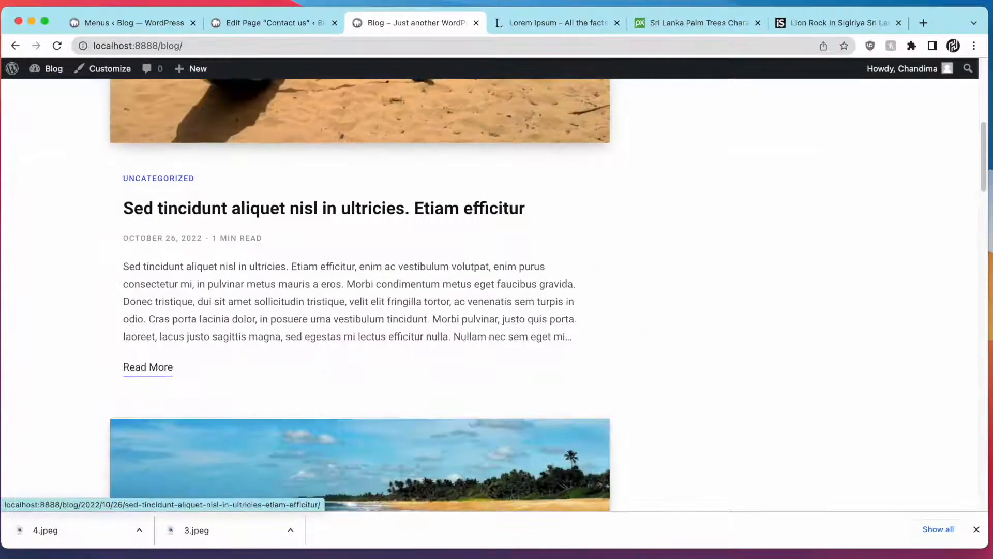
click(975, 528)
scroll(573, 381, down, 15)
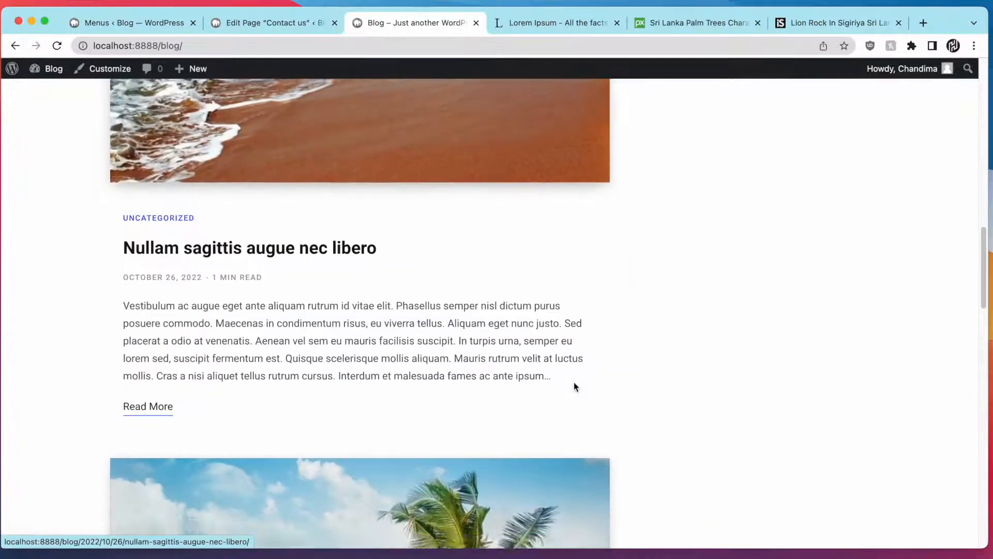
scroll(575, 387, down, 13)
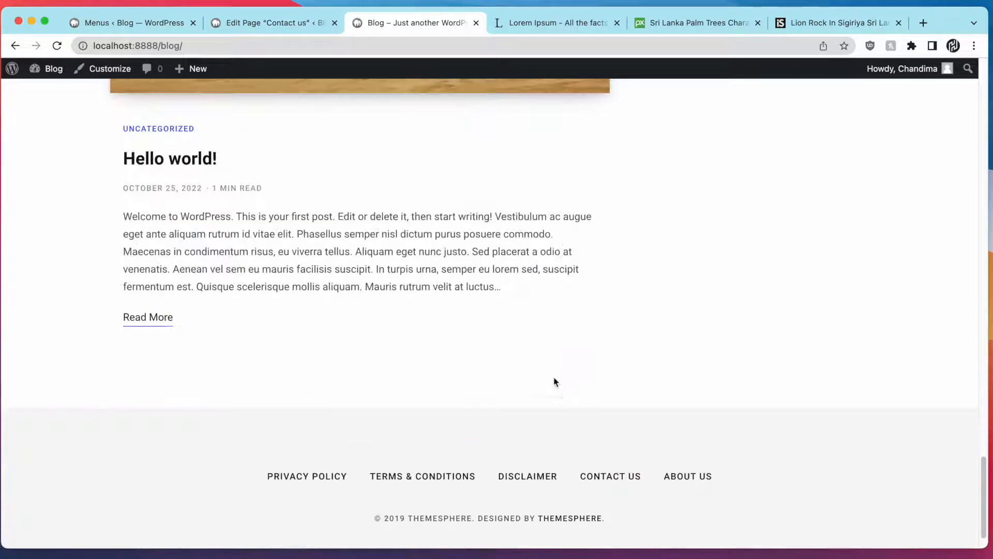
scroll(554, 381, up, 12)
scroll(553, 381, up, 15)
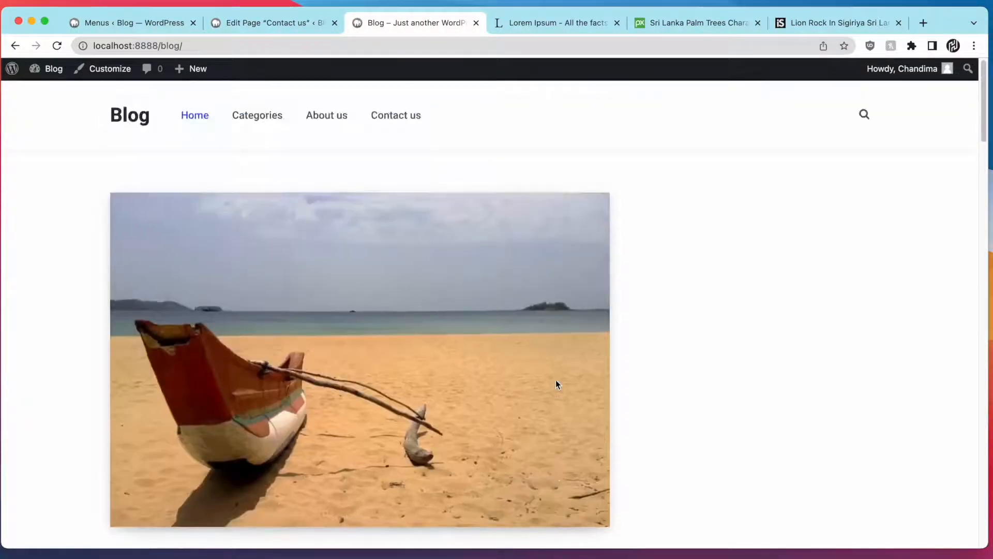
scroll(555, 379, down, 3)
scroll(331, 272, down, 20)
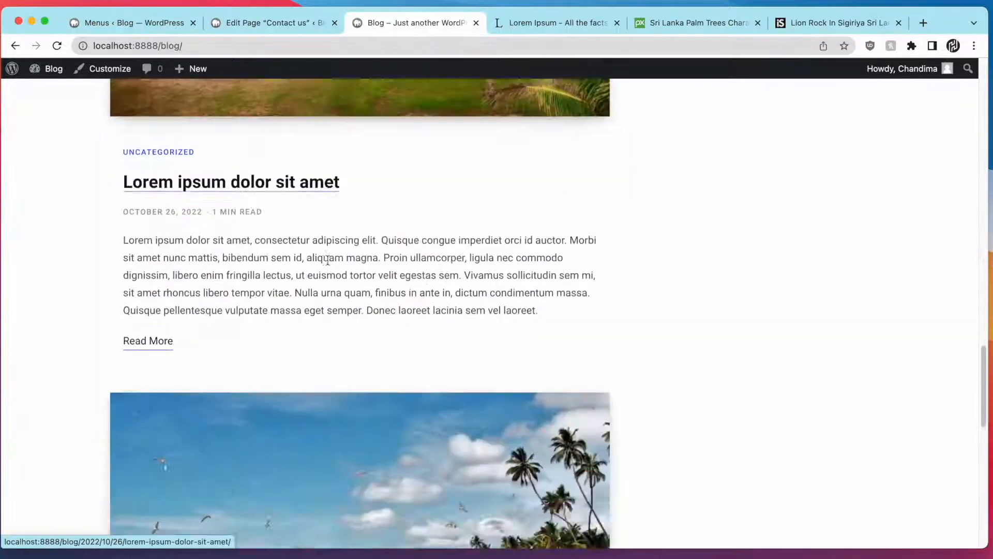
scroll(328, 265, down, 1)
scroll(331, 259, up, 20)
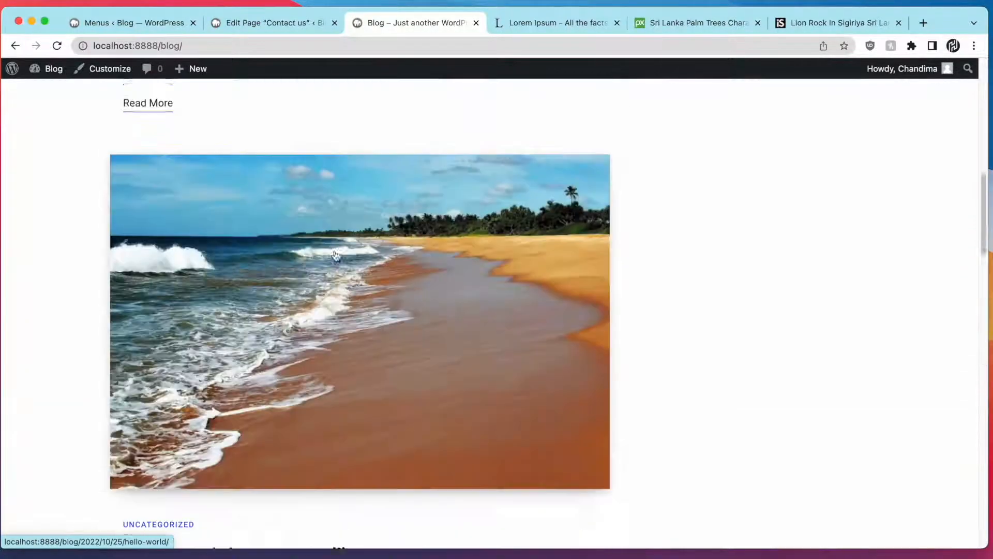
scroll(270, 354, down, 3)
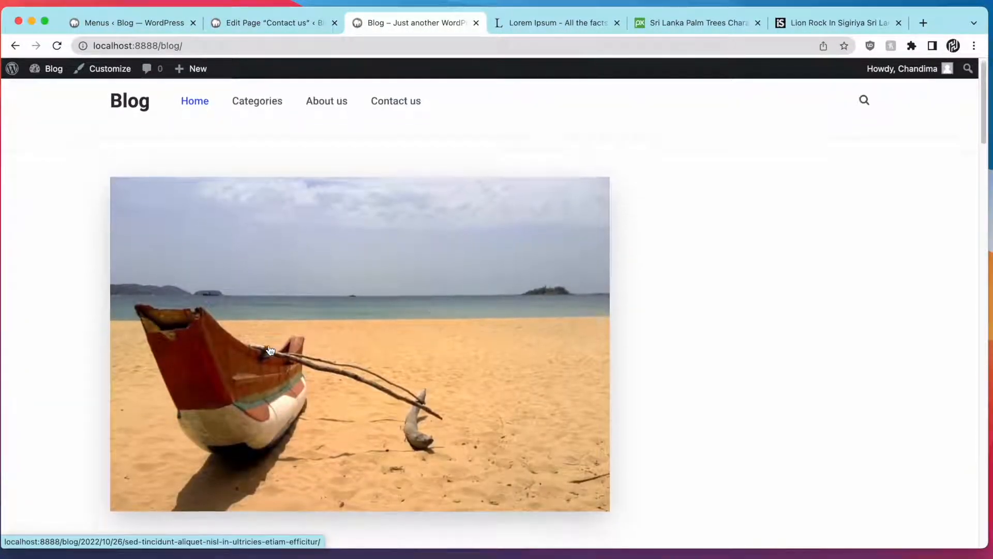
scroll(256, 327, down, 8)
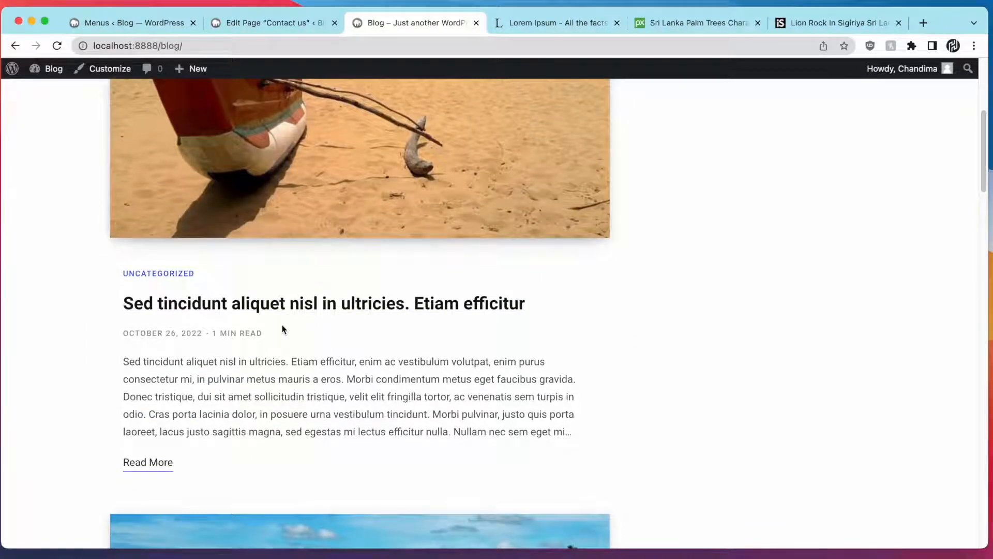
scroll(315, 348, up, 11)
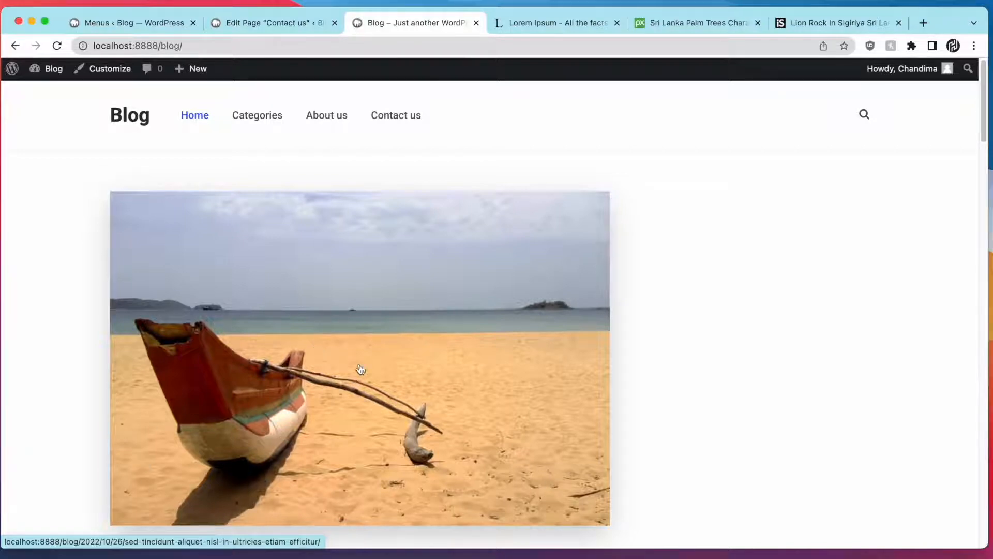
scroll(600, 331, down, 15)
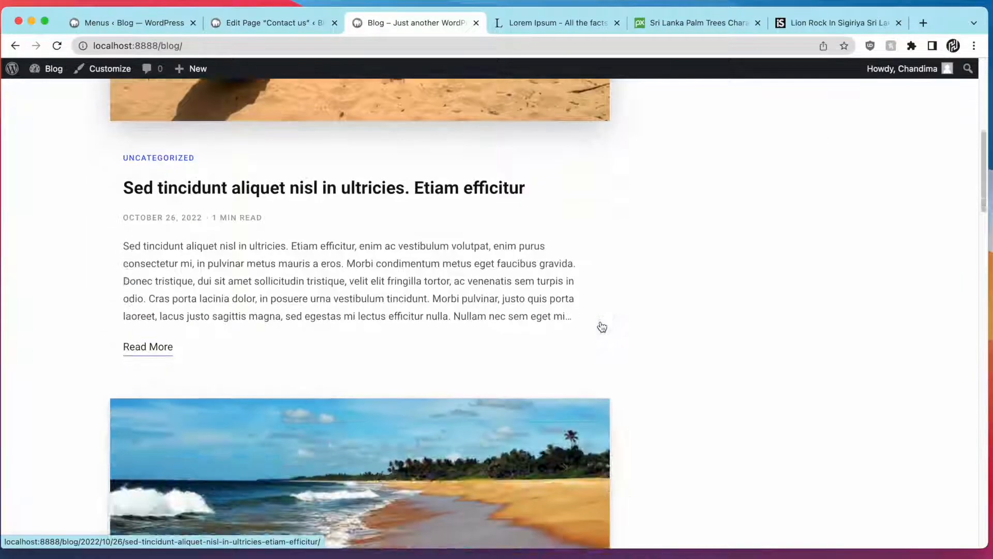
scroll(601, 326, down, 20)
scroll(601, 326, up, 15)
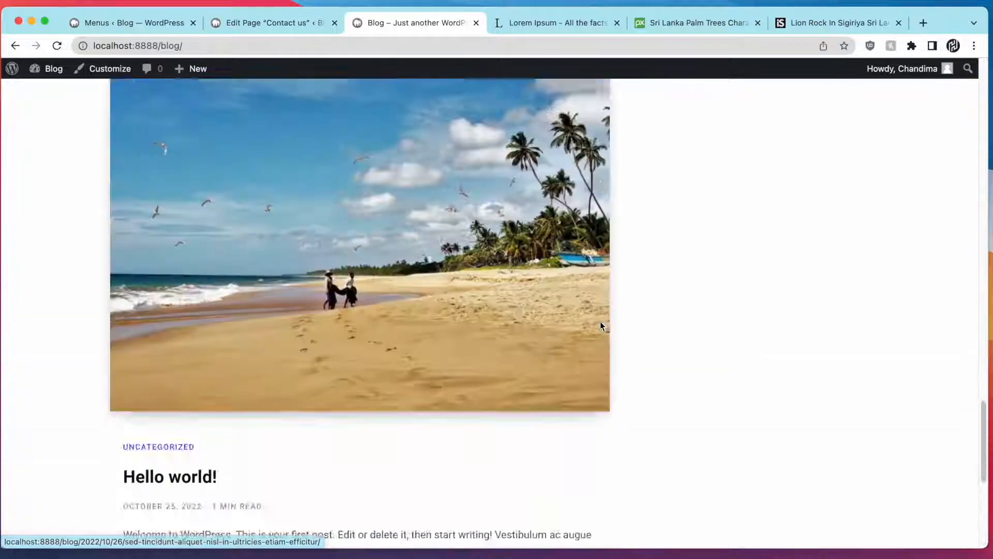
scroll(601, 326, up, 20)
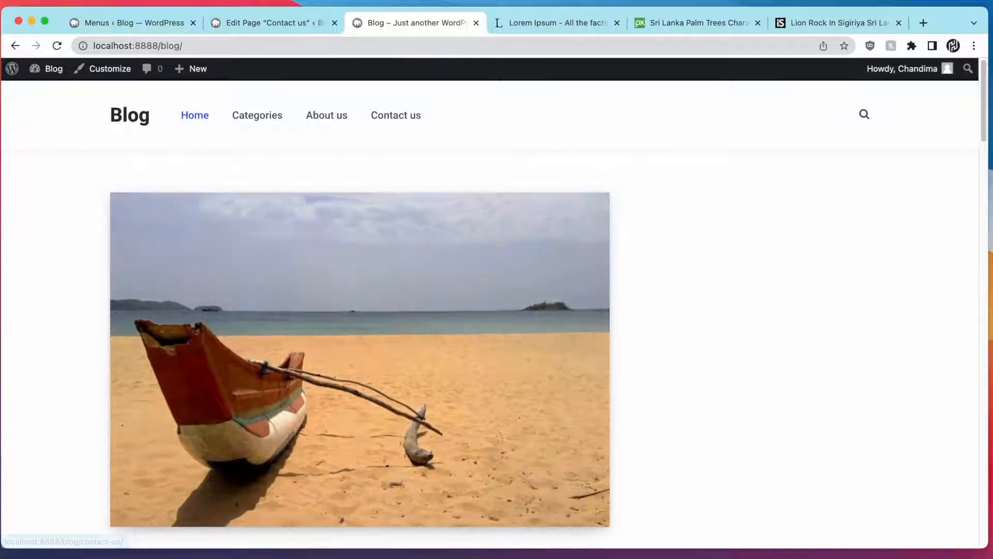
Set the Customizer's Homepage > Home Layout to One Large Post + Grid and check the preview
click(127, 68)
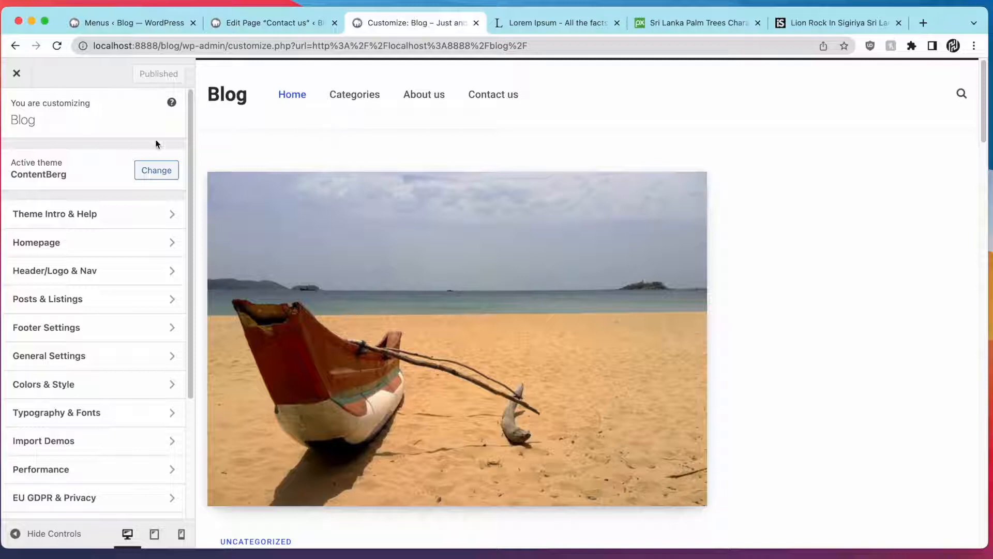
click(98, 246)
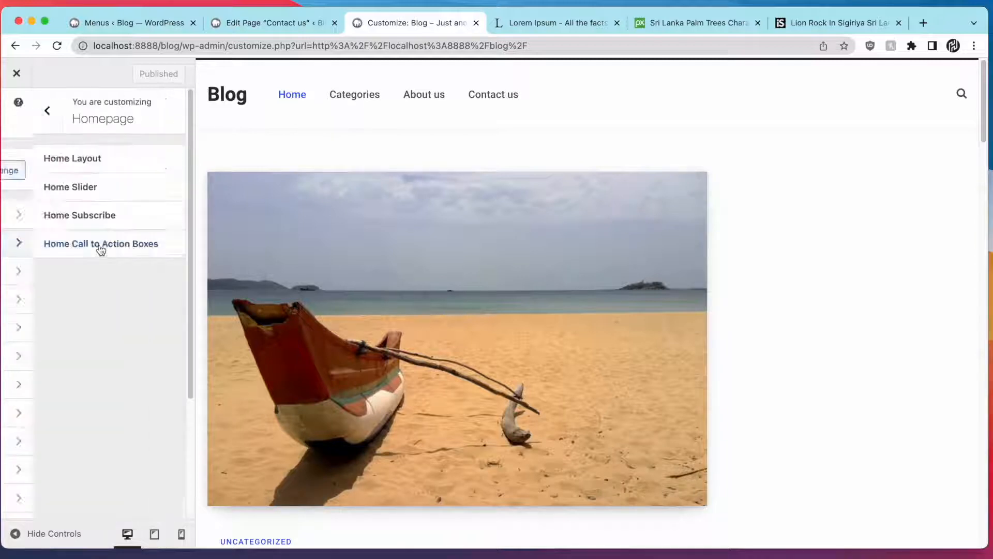
click(147, 168)
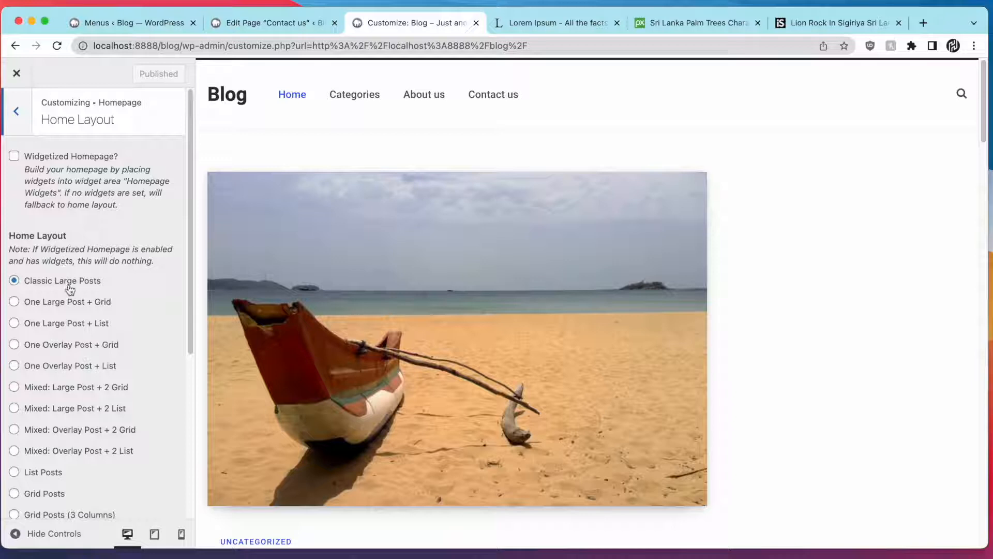
click(81, 308)
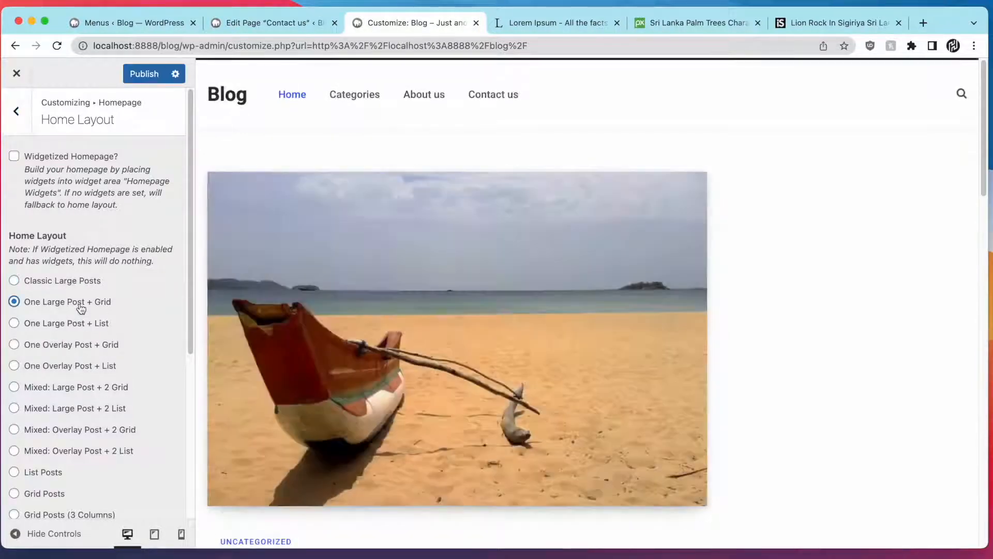
scroll(640, 321, down, 6)
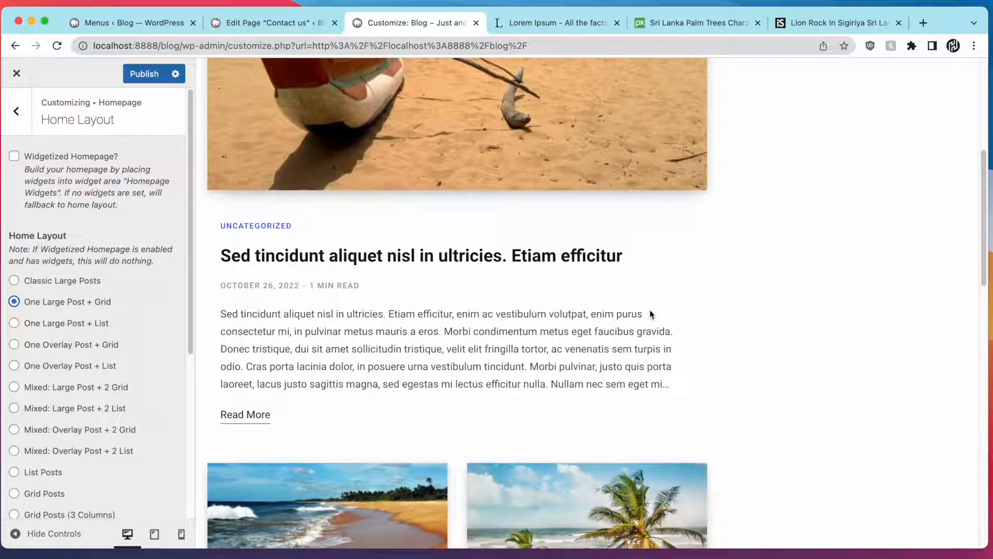
scroll(652, 324, up, 4)
scroll(546, 246, down, 12)
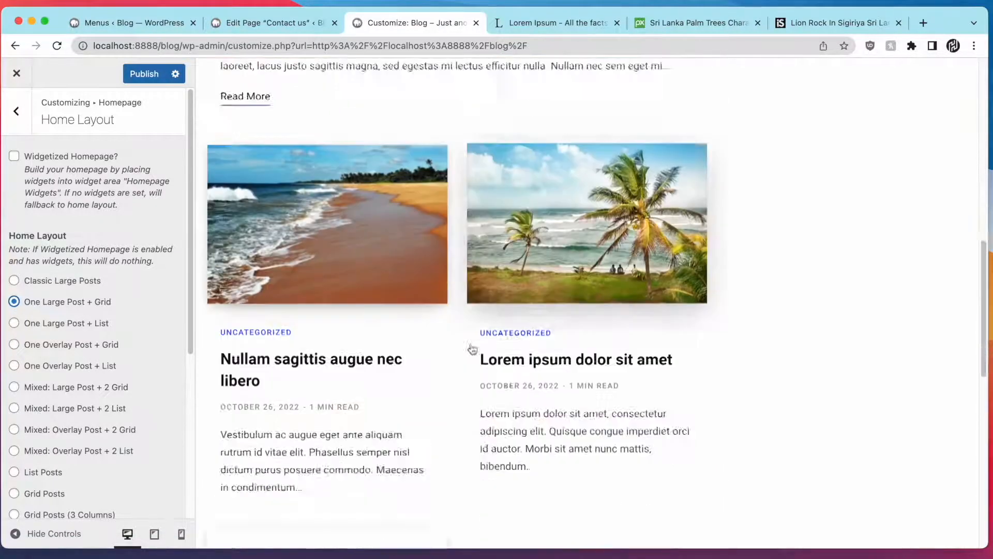
scroll(498, 346, up, 10)
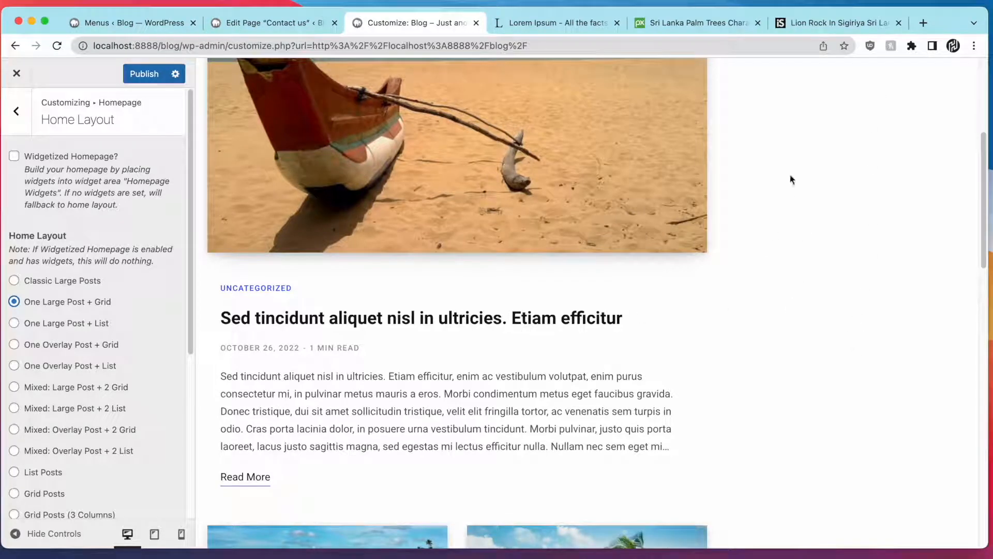
scroll(806, 173, up, 5)
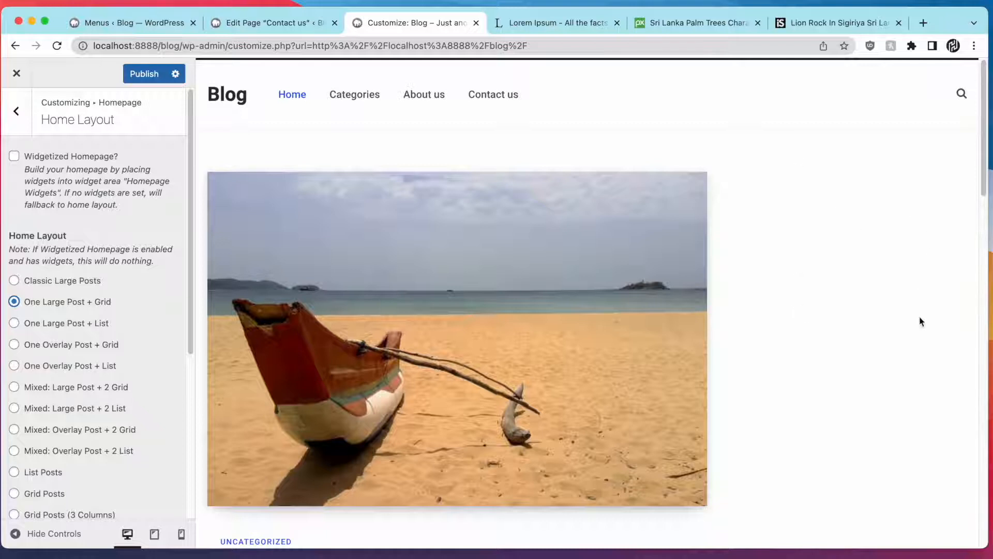
scroll(144, 277, down, 4)
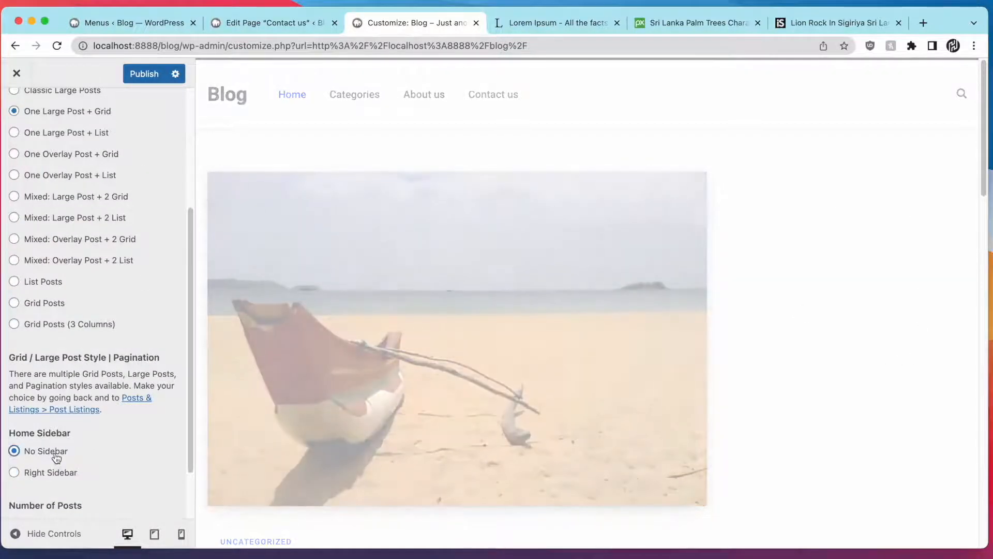
Compare the Grid Posts (3 Columns) and List Posts homepage layouts in the preview
scroll(594, 298, down, 4)
scroll(595, 299, down, 10)
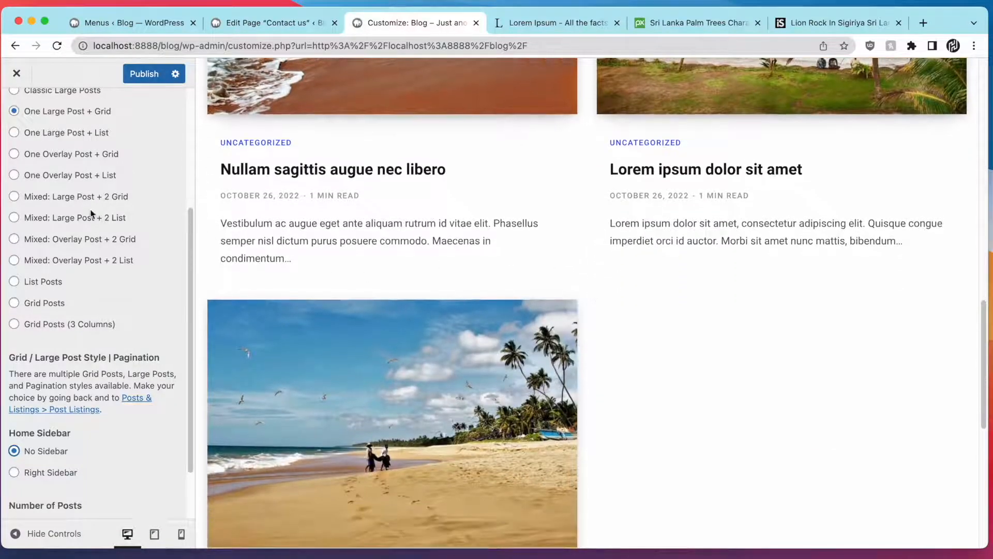
scroll(90, 209, down, 2)
scroll(90, 209, up, 5)
scroll(362, 253, up, 5)
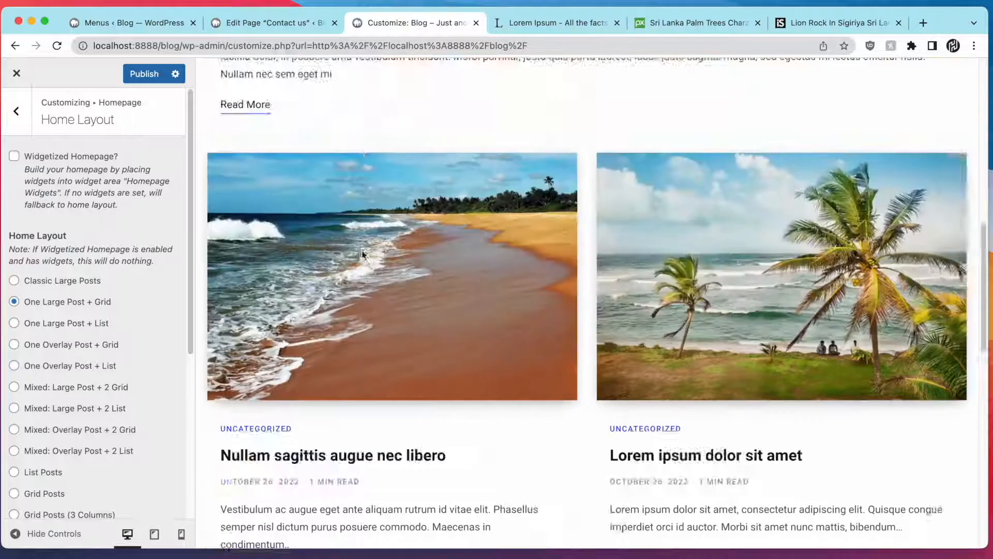
scroll(362, 254, up, 10)
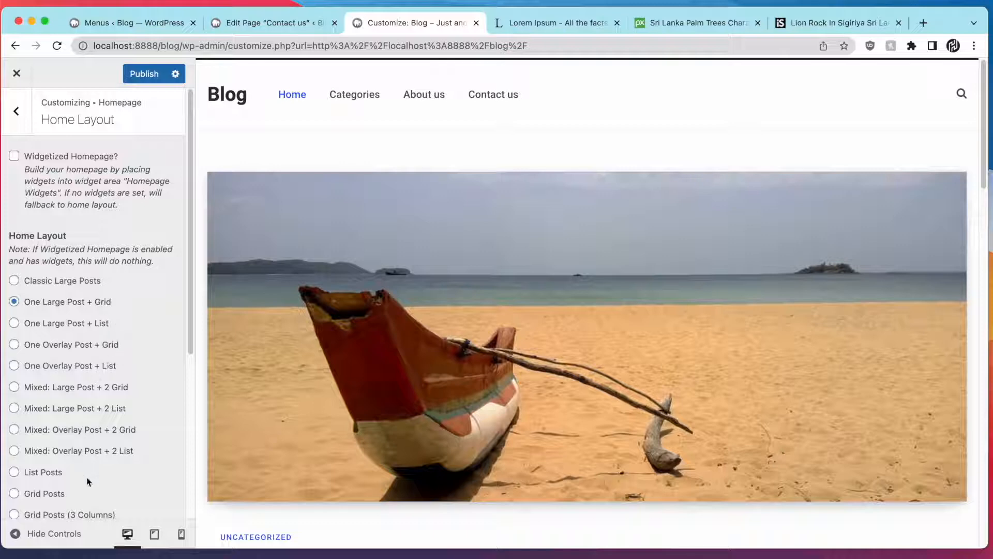
scroll(87, 481, down, 2)
click(84, 448)
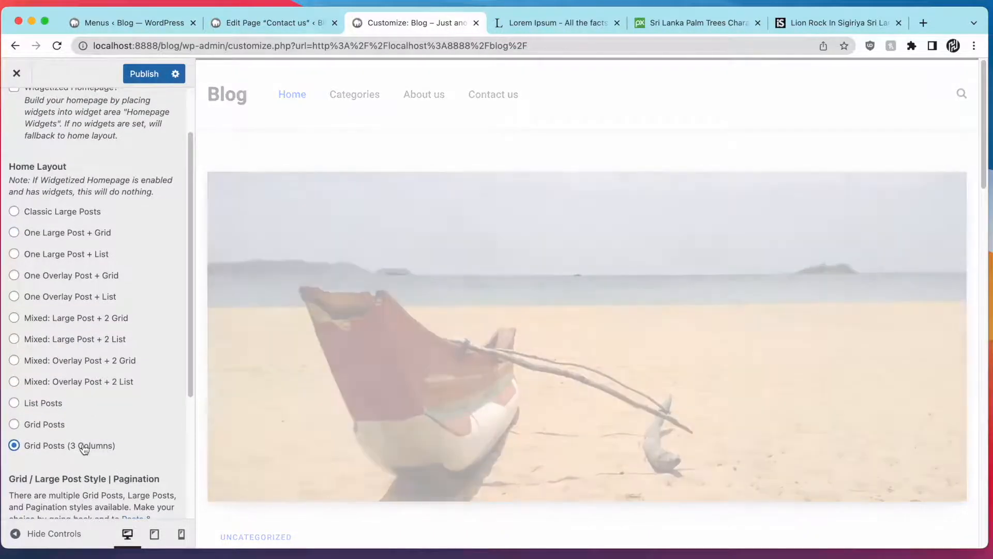
scroll(550, 398, down, 3)
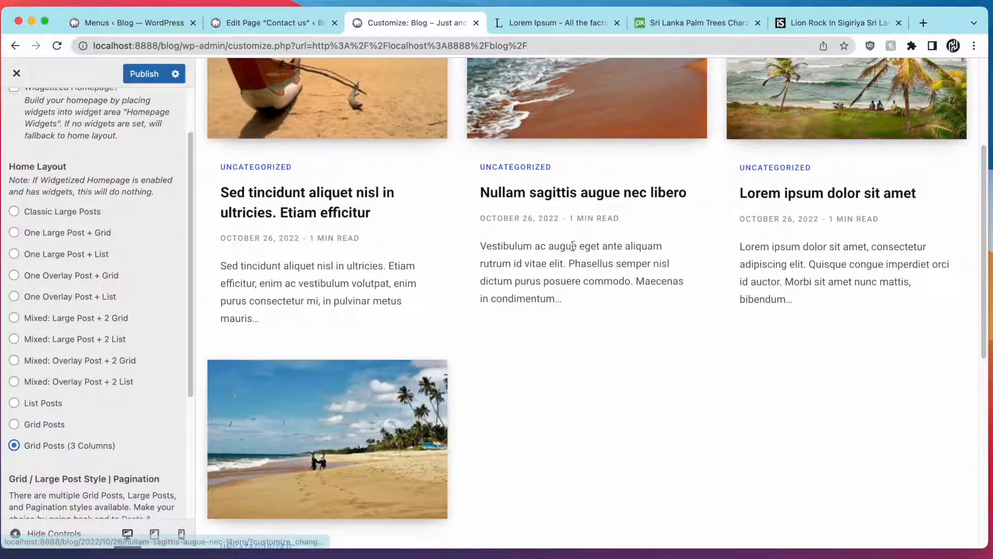
scroll(854, 295, up, 3)
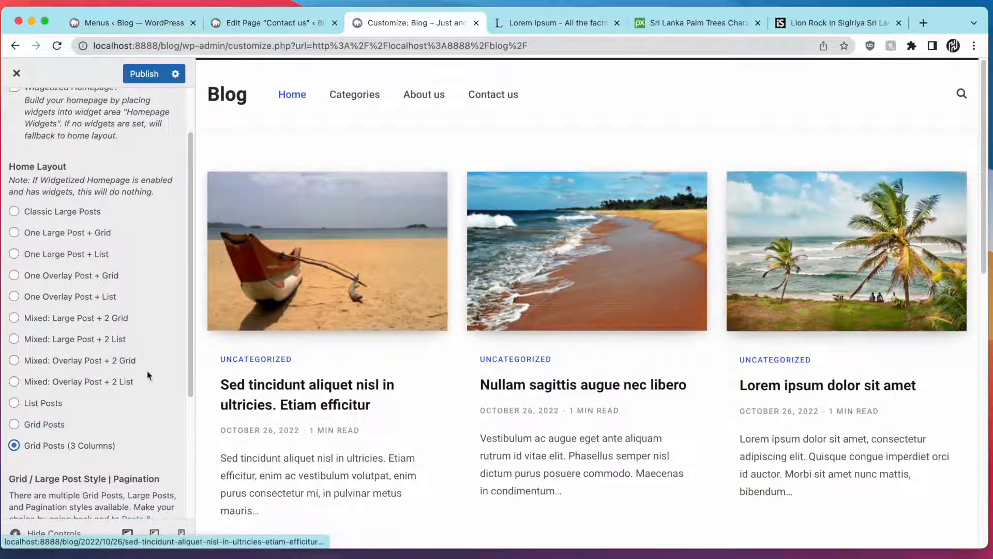
click(59, 404)
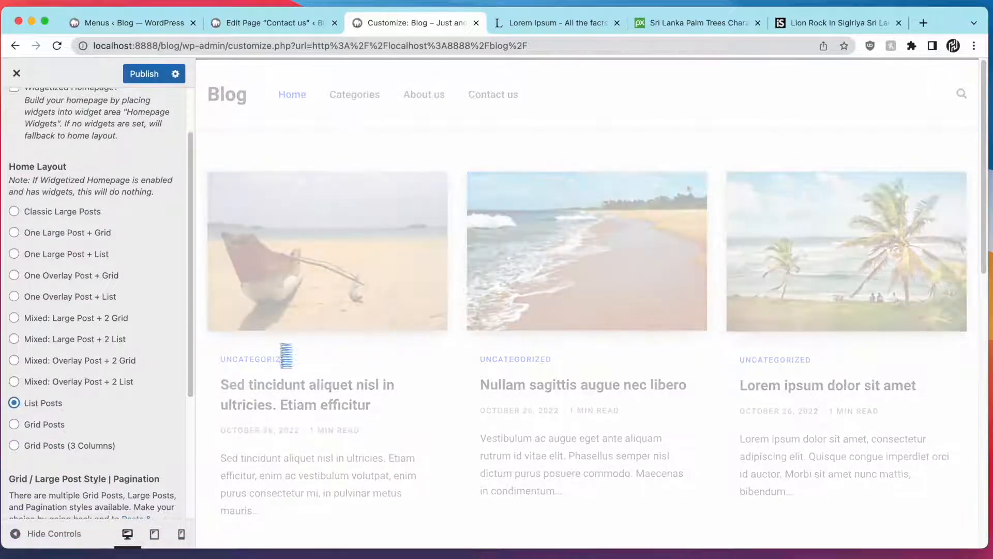
Change the Home Sidebar setting and select the Number of Posts field
scroll(602, 279, down, 15)
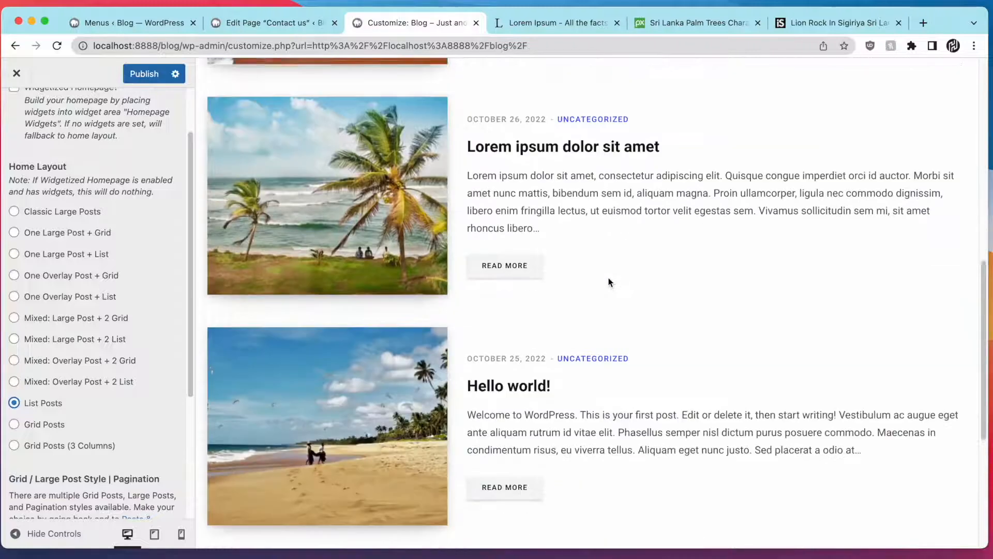
scroll(106, 381, down, 5)
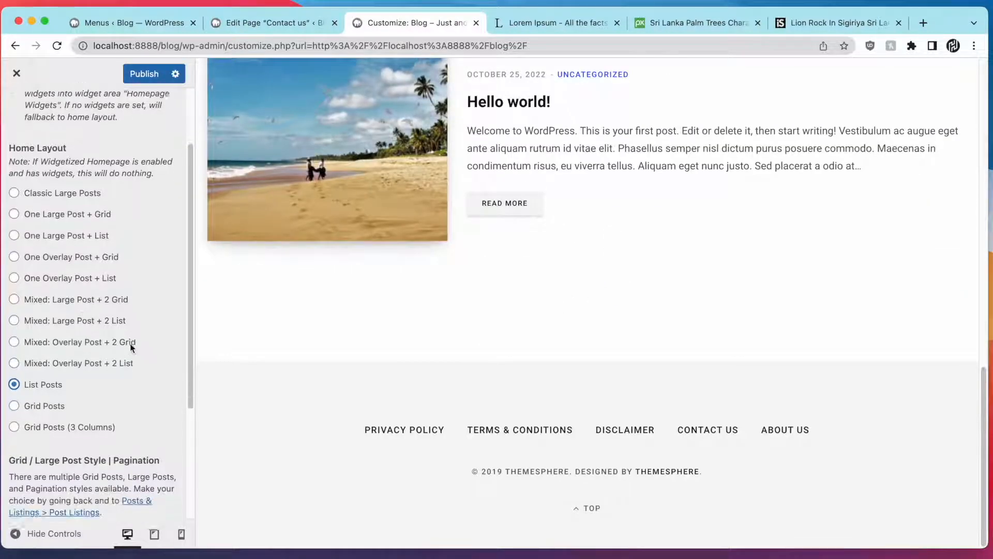
click(57, 403)
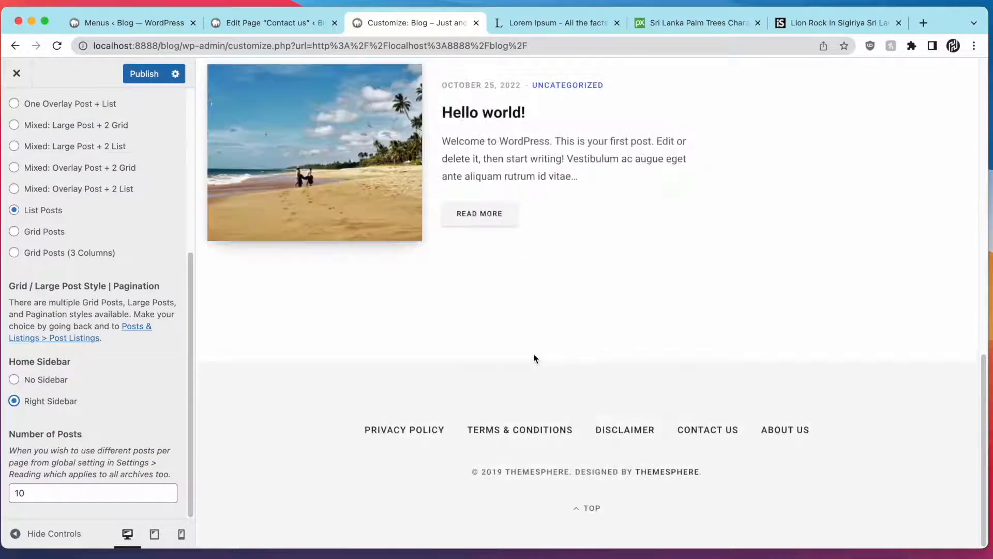
scroll(540, 351, up, 15)
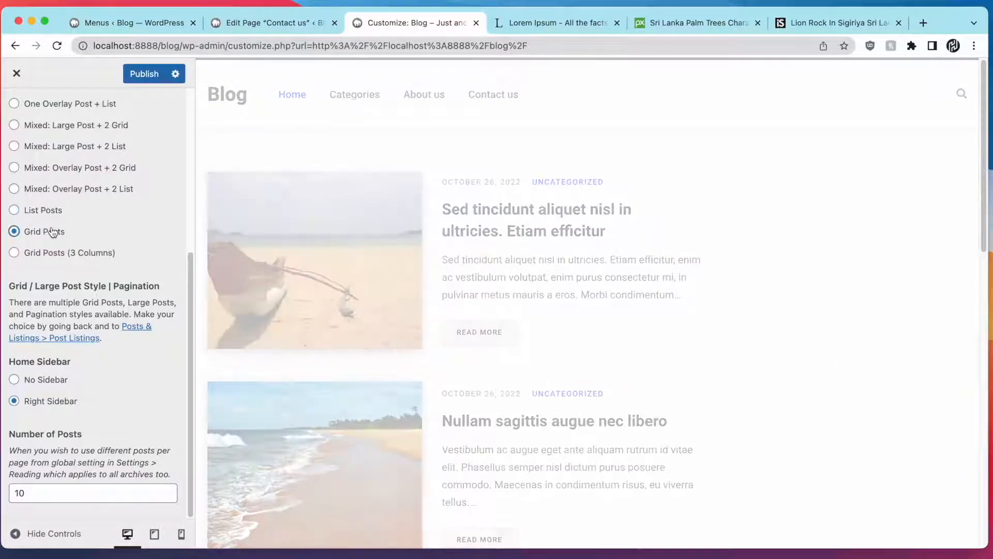
scroll(671, 214, down, 3)
scroll(671, 210, down, 6)
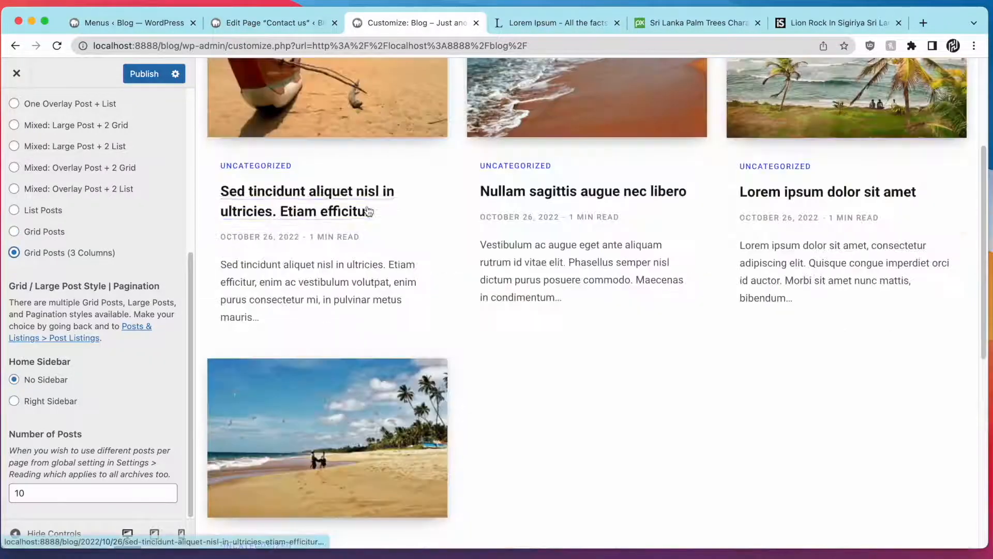
scroll(486, 209, up, 4)
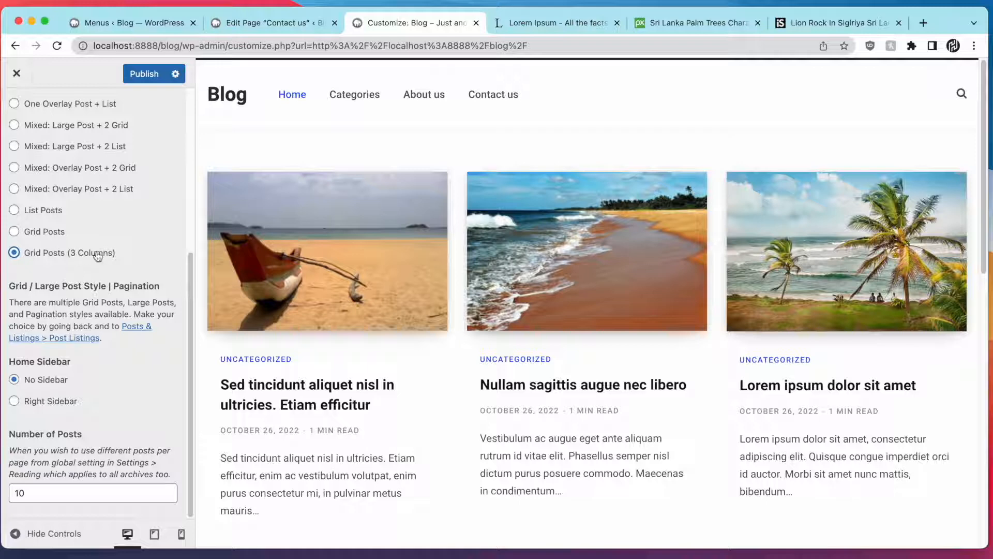
scroll(749, 303, down, 8)
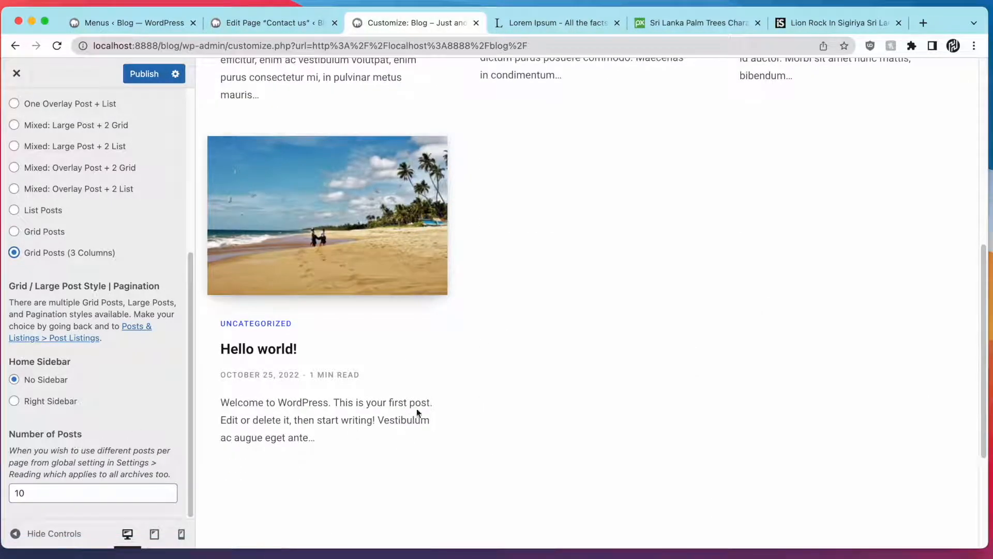
scroll(417, 412, up, 8)
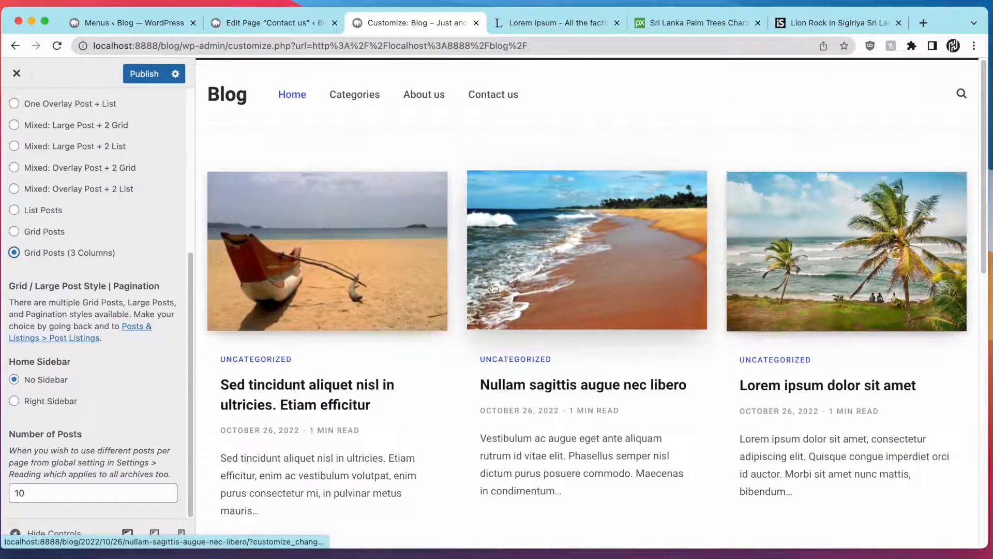
scroll(275, 411, down, 6)
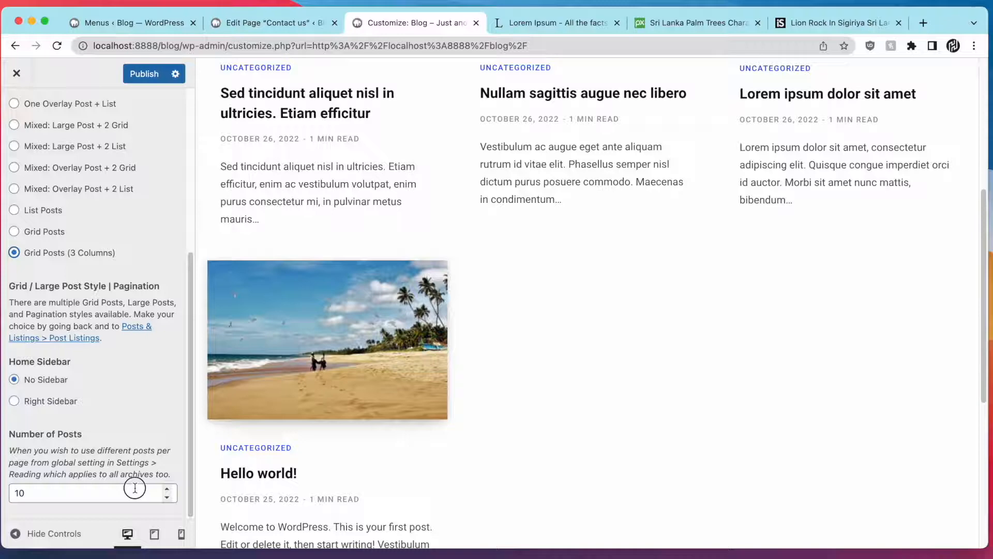
click(134, 487)
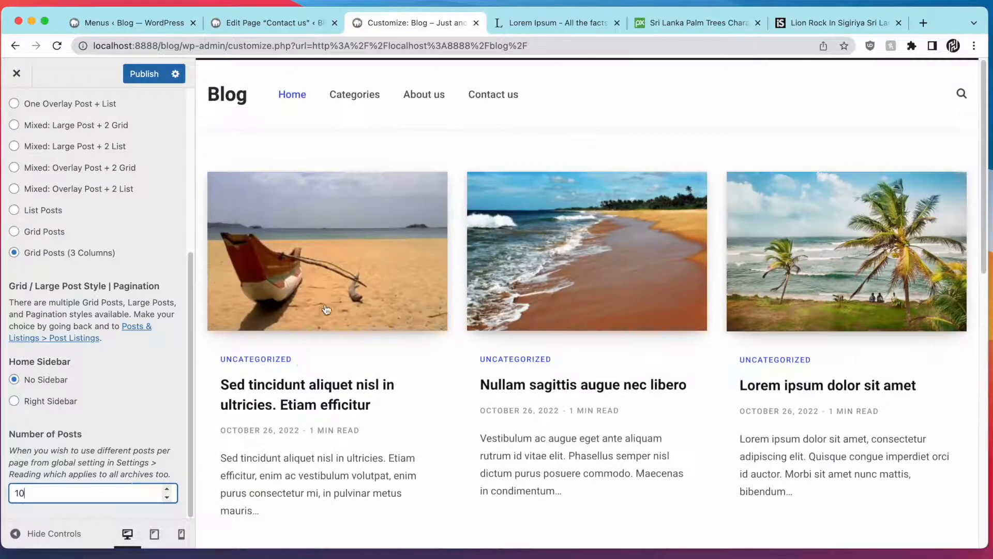
Change the homepage post count to 9, publish, and exit the Customizer
scroll(492, 454, down, 4)
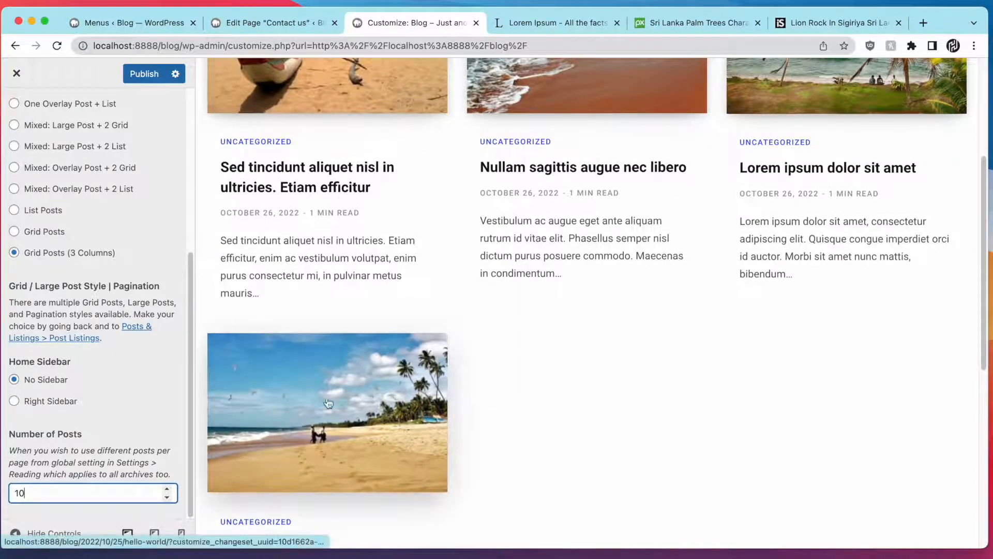
key(BackSpace)
key(BackSpace)
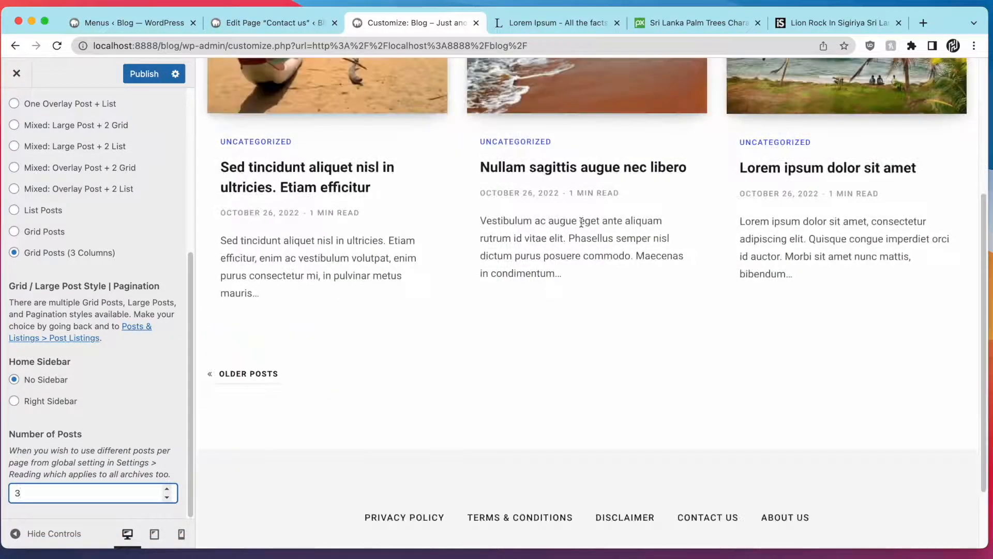
scroll(581, 222, up, 5)
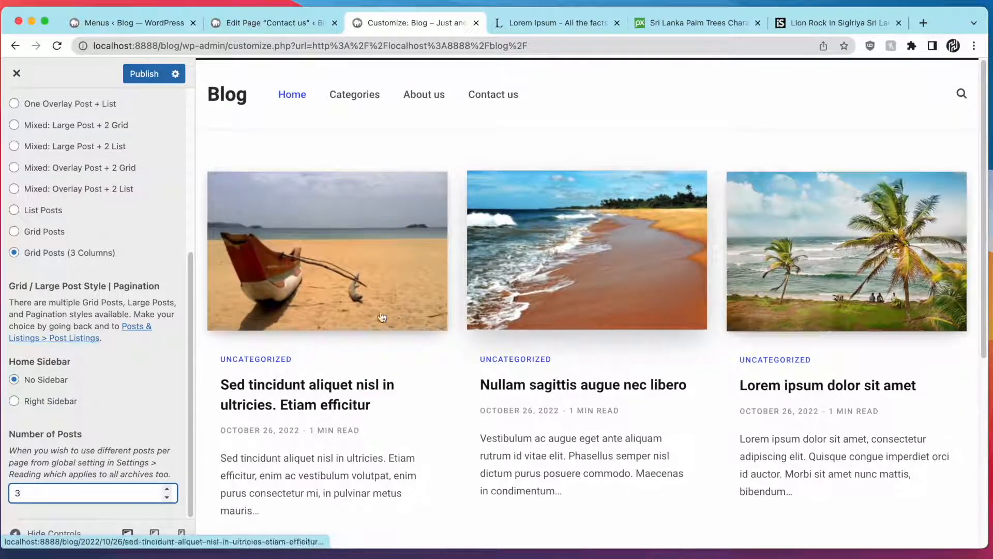
scroll(279, 361, down, 5)
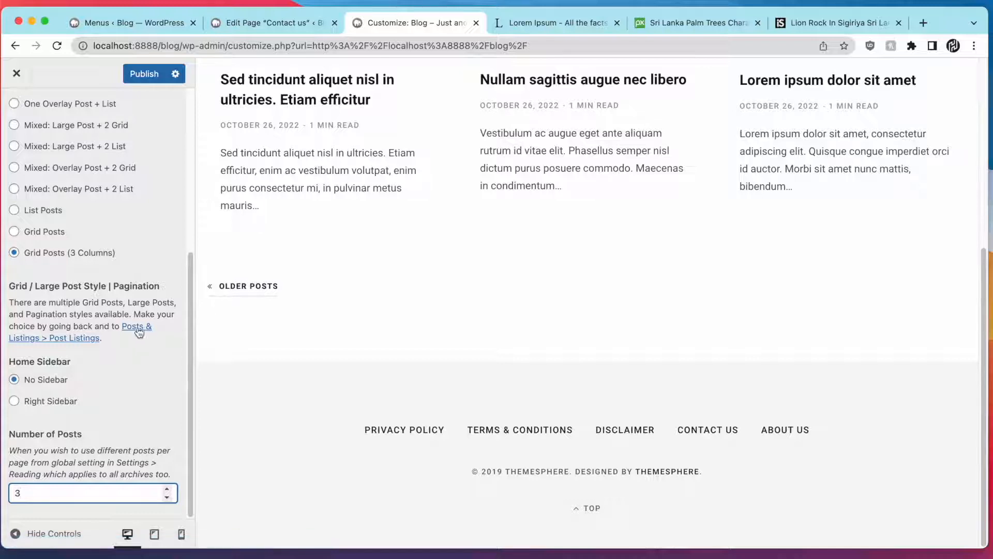
scroll(136, 332, up, 1)
scroll(137, 326, down, 1)
scroll(137, 328, up, 10)
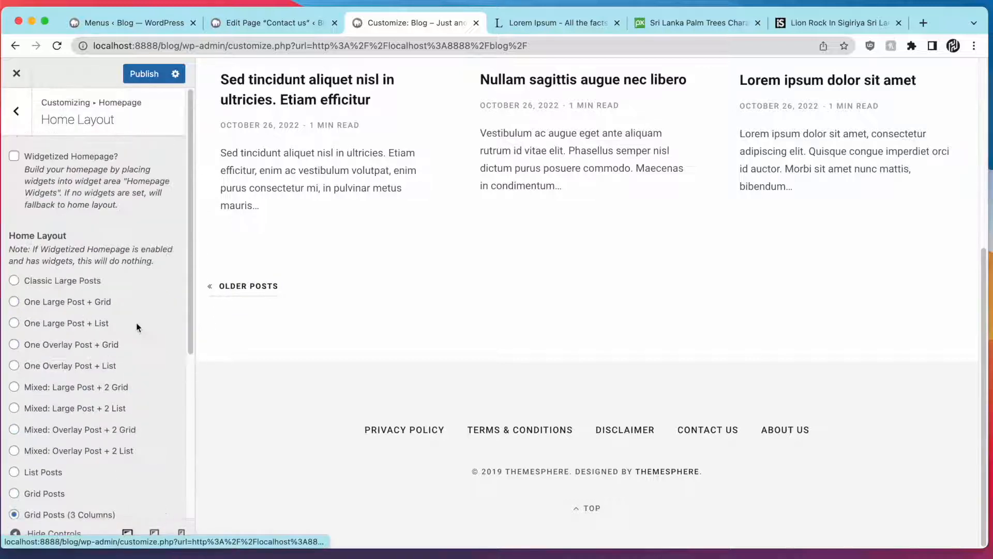
scroll(131, 294, down, 5)
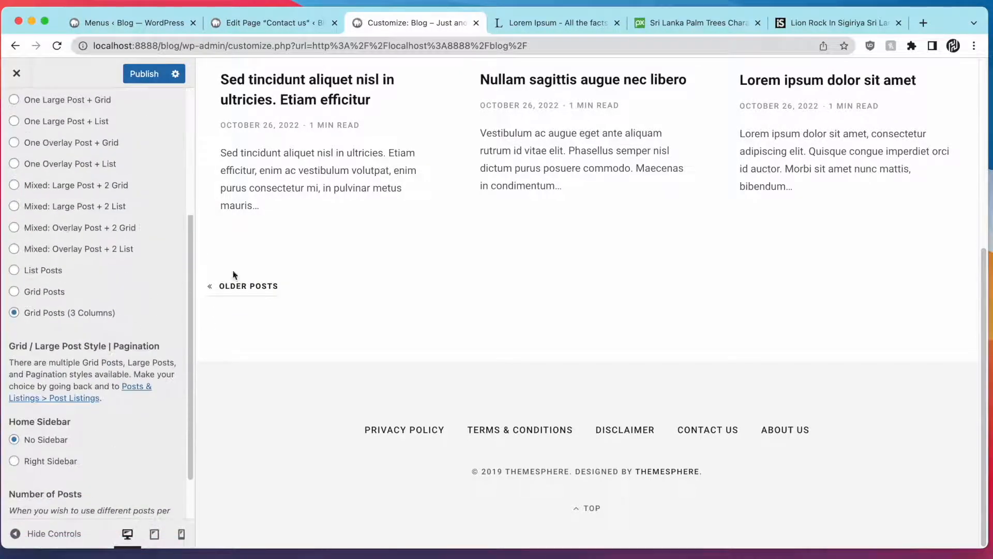
scroll(50, 314, down, 2)
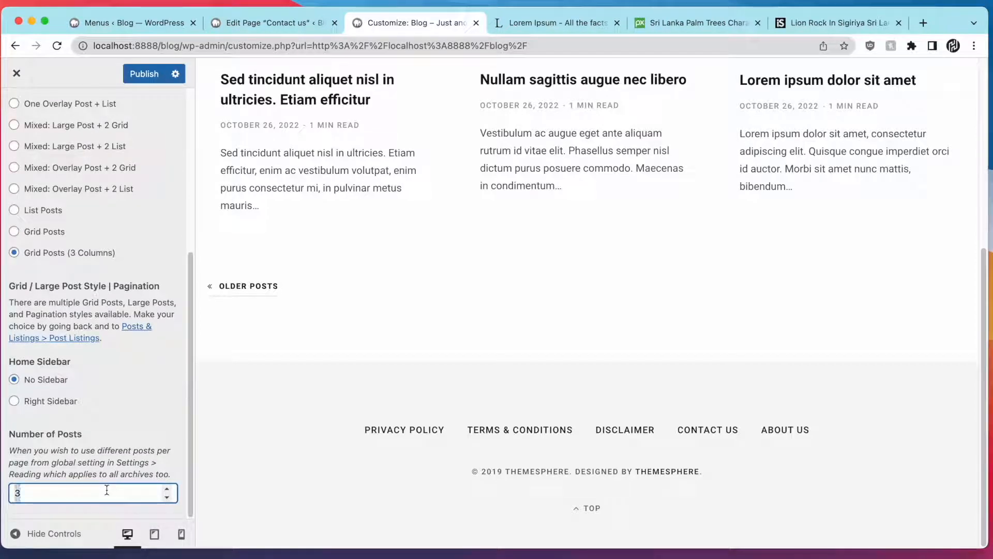
text(9)
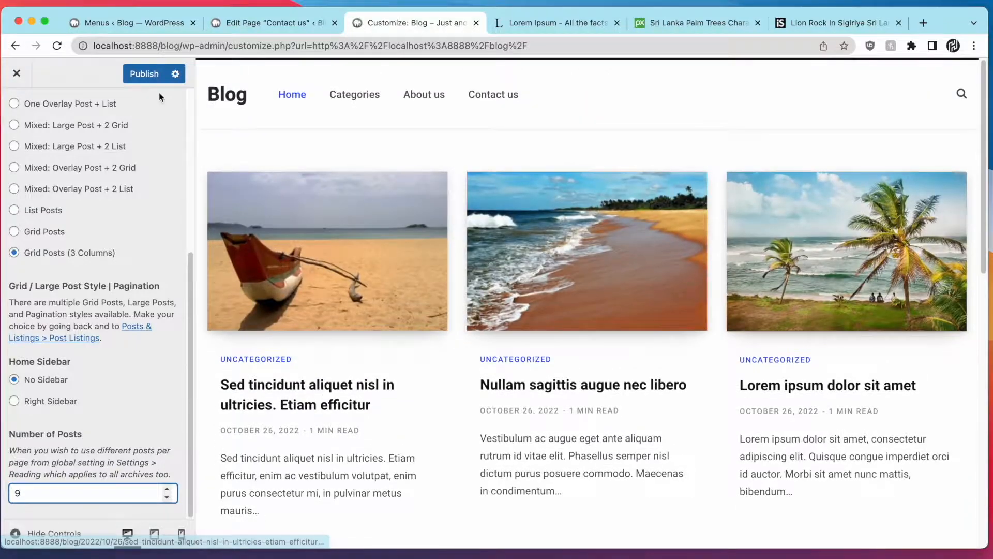
click(154, 76)
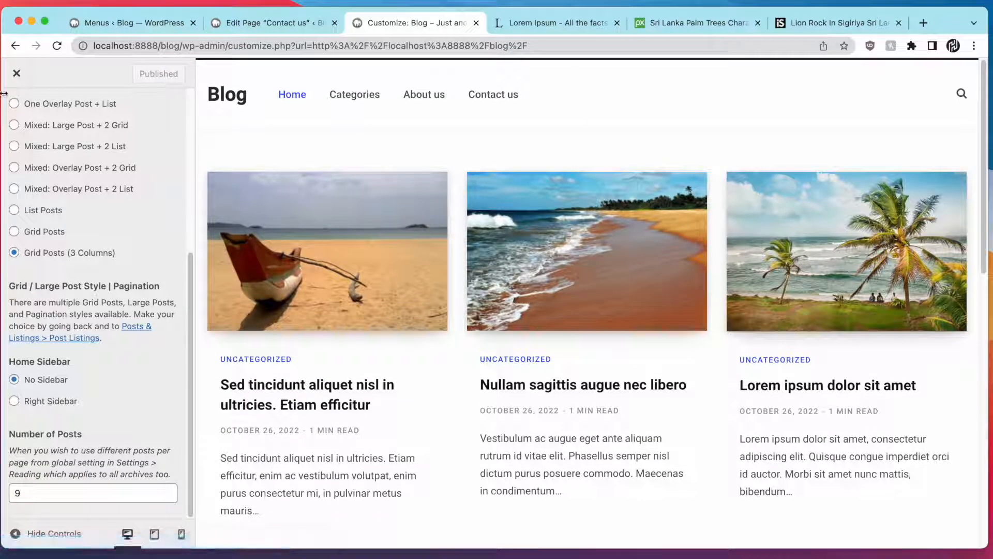
click(17, 73)
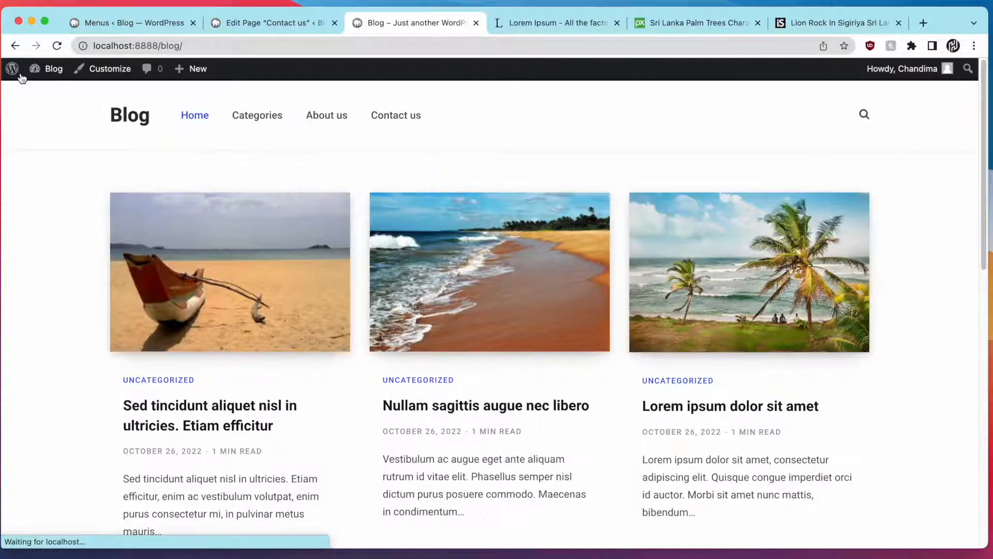
Return to the blog homepage and open the first post with the boat photo
click(195, 115)
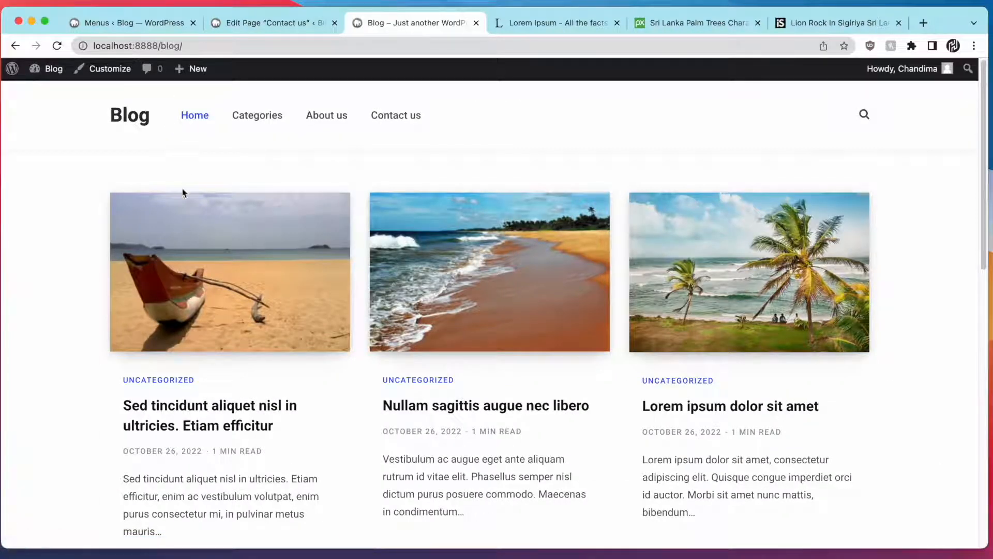
scroll(176, 232, down, 6)
scroll(170, 292, up, 7)
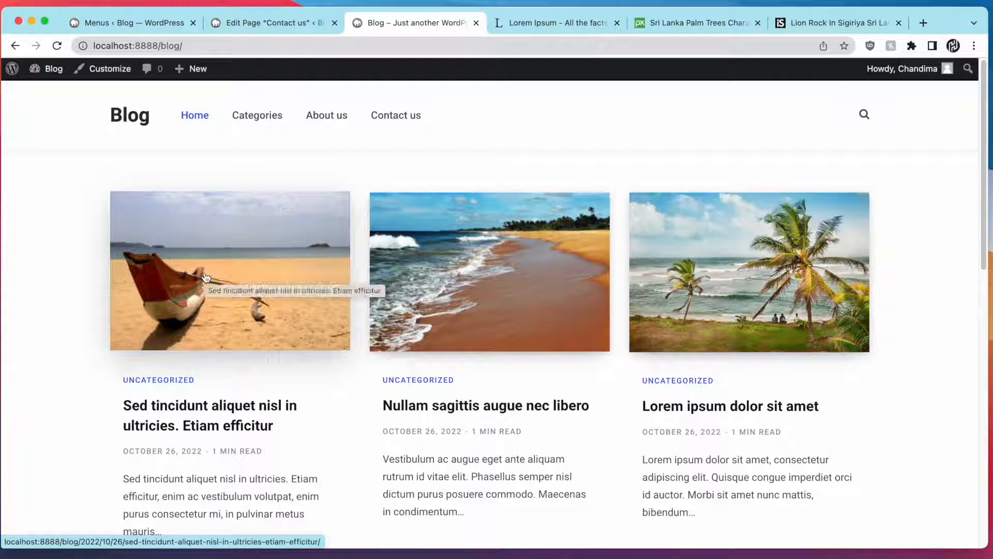
click(206, 278)
Scroll the post down to its Related Posts section, then relaunch the Customizer
scroll(206, 278, down, 4)
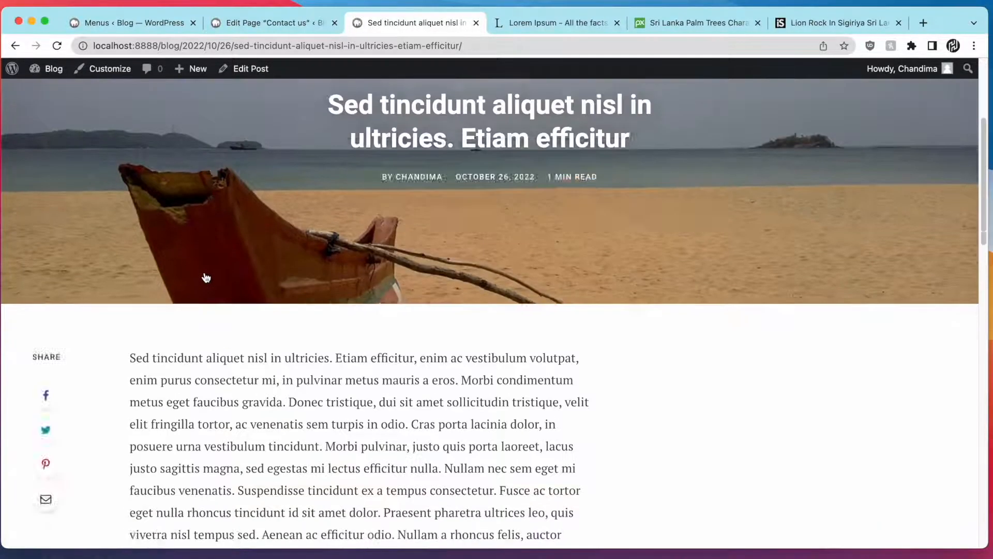
scroll(205, 278, down, 5)
scroll(707, 355, up, 7)
scroll(709, 356, down, 5)
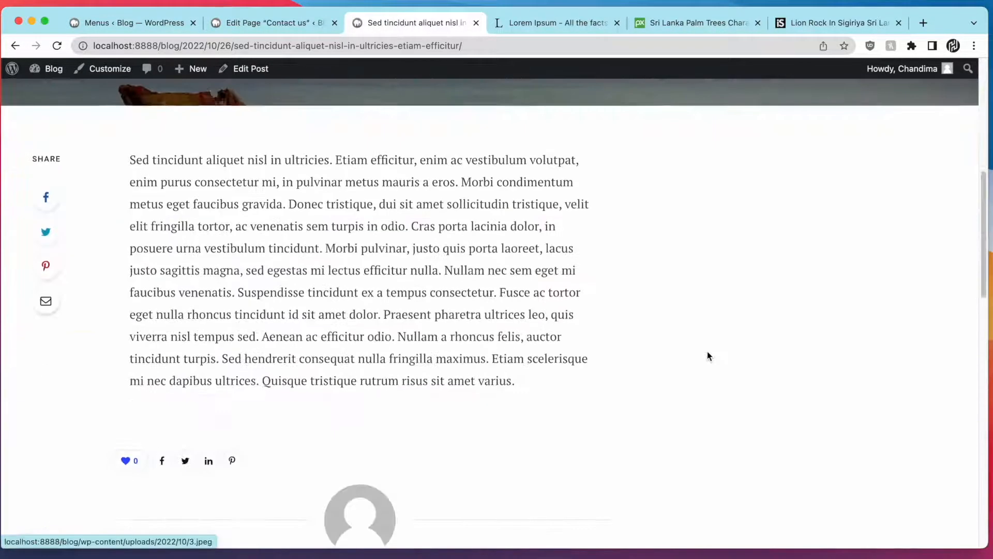
scroll(707, 355, down, 8)
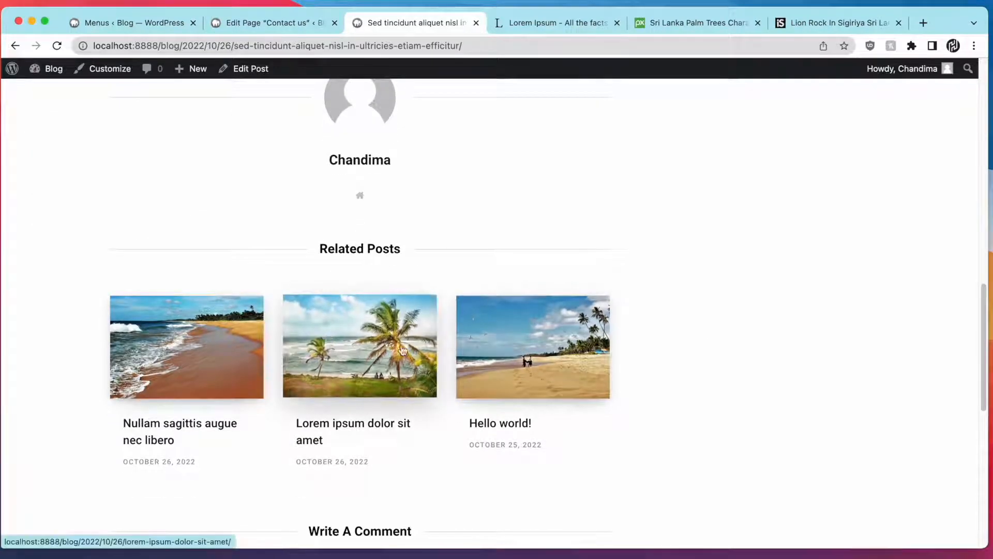
scroll(402, 351, down, 10)
scroll(410, 350, up, 7)
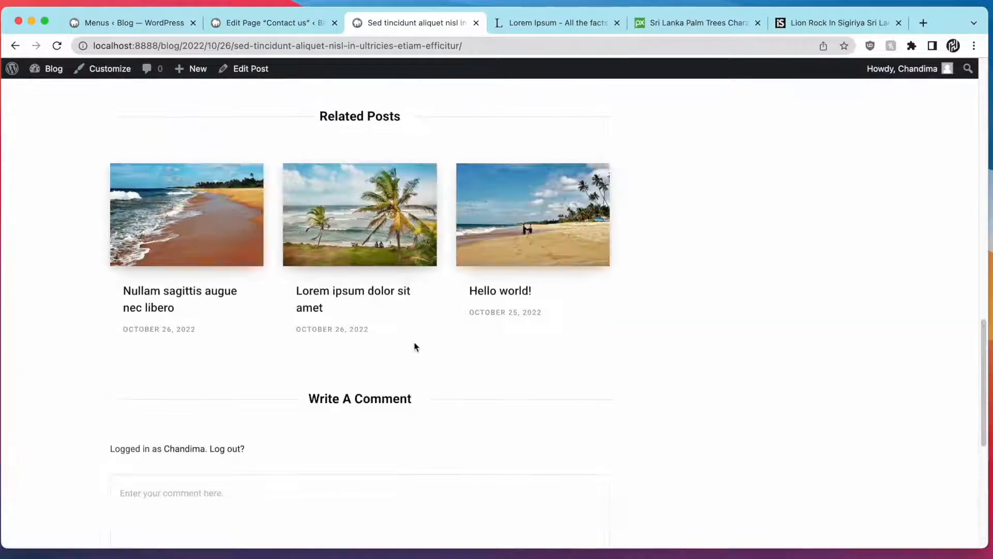
scroll(415, 344, up, 15)
click(116, 75)
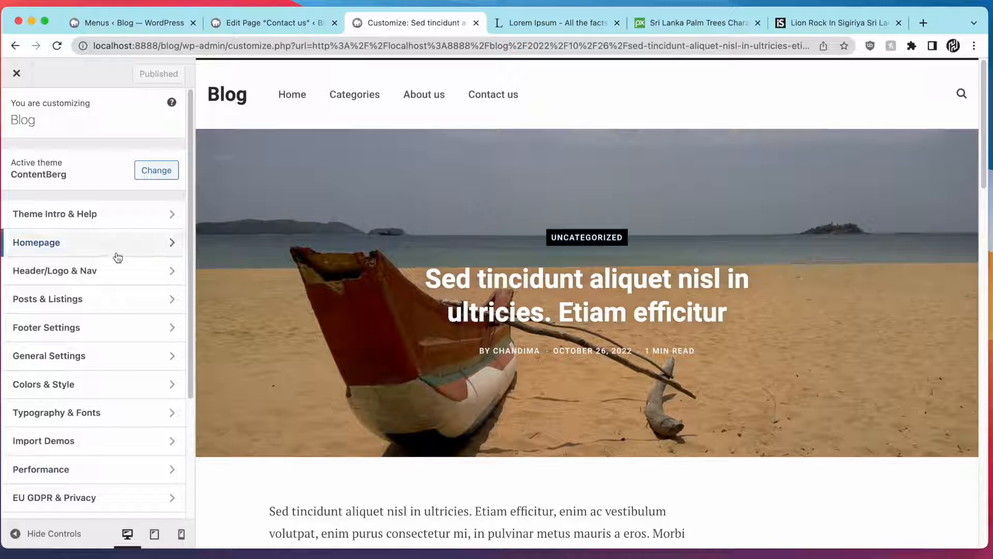
Under Posts & Listings > Single Post & Layout, preview the Cover, Dynamic and Magazine/News styles
click(153, 303)
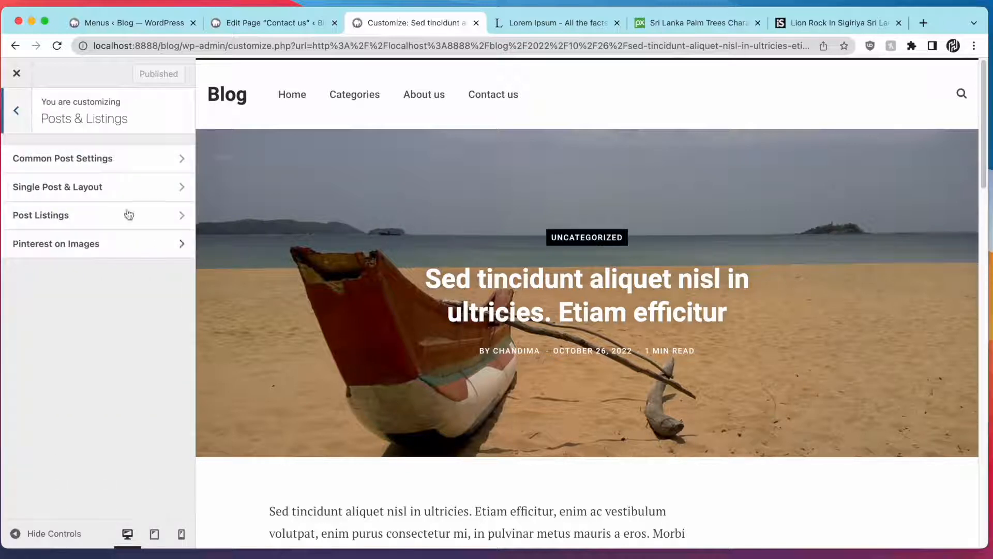
click(125, 190)
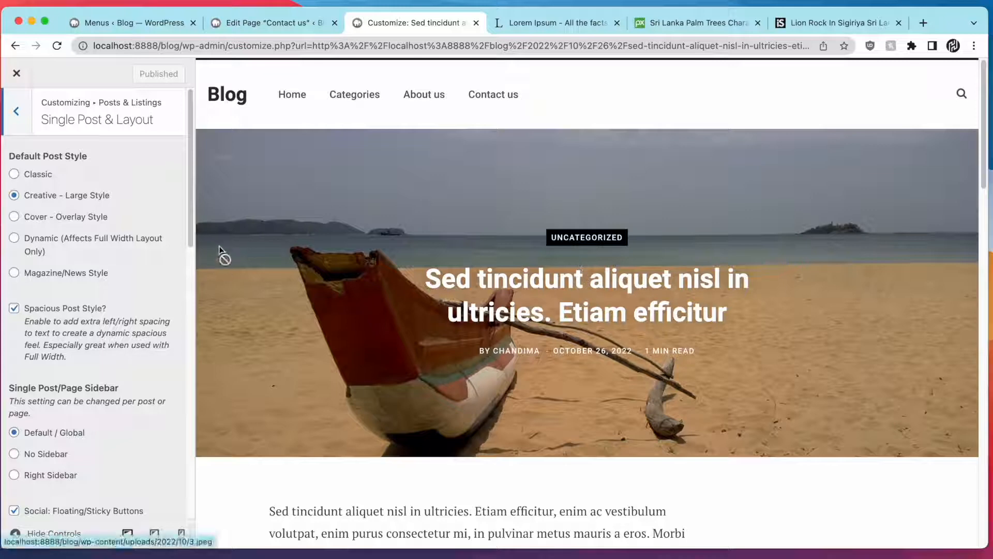
click(99, 218)
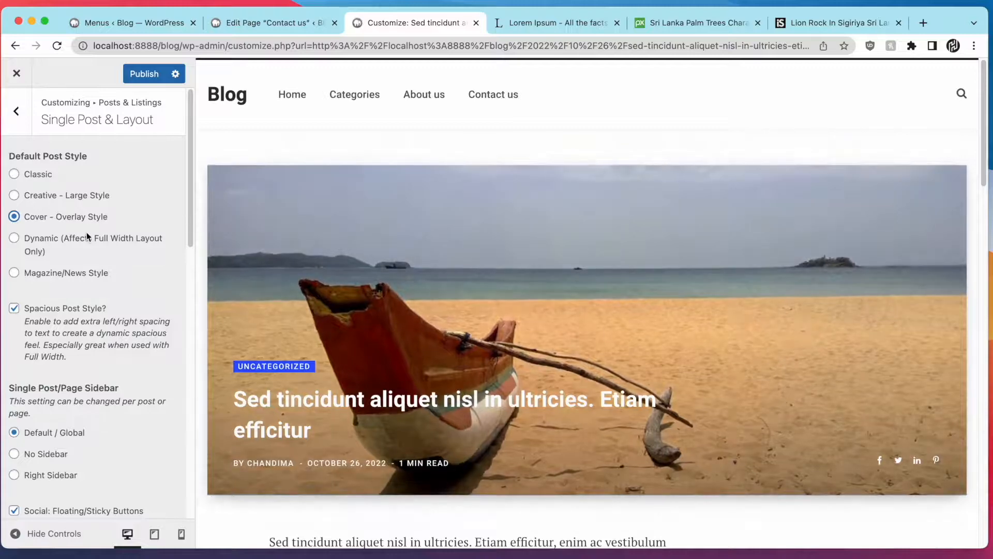
click(89, 240)
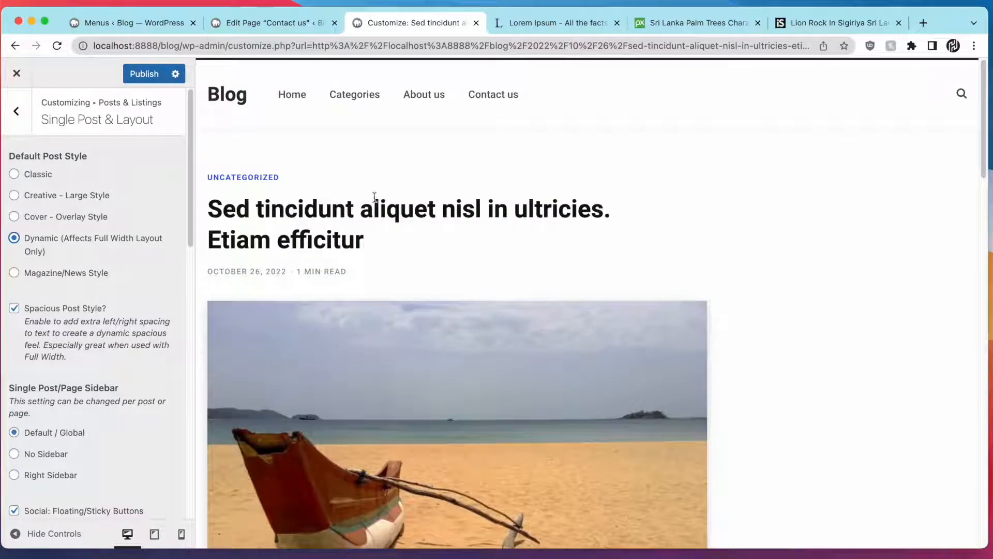
click(63, 274)
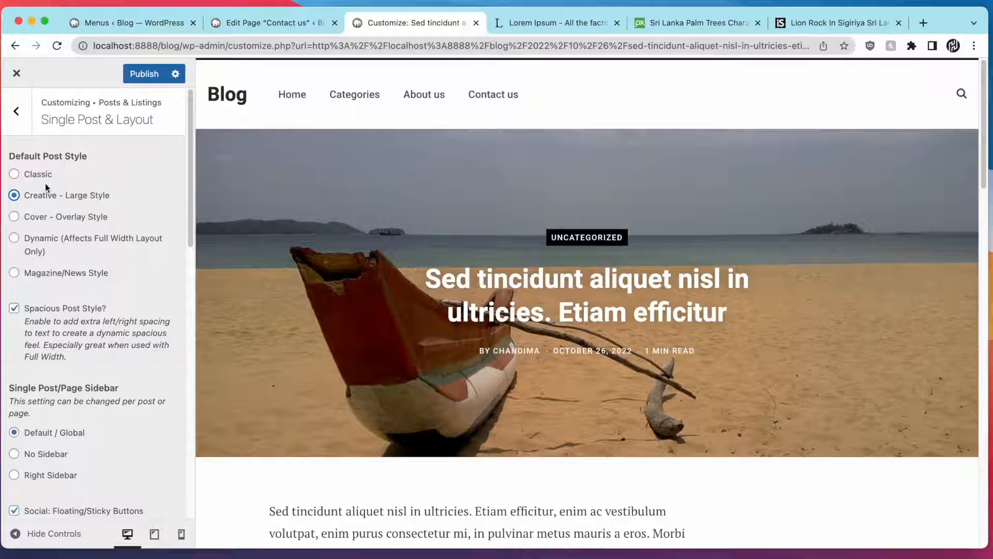
scroll(45, 183, down, 2)
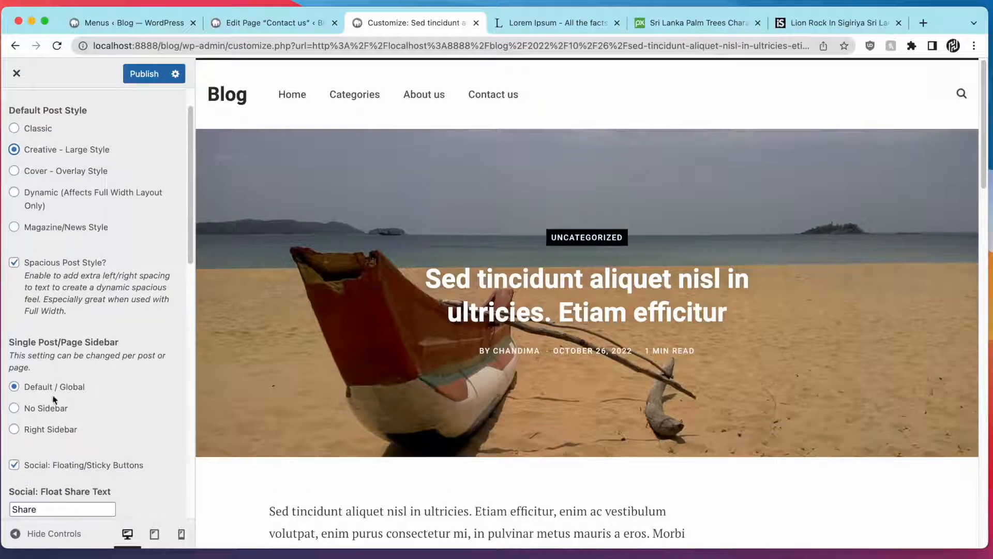
Set single posts to No Sidebar and review the share settings below
click(14, 408)
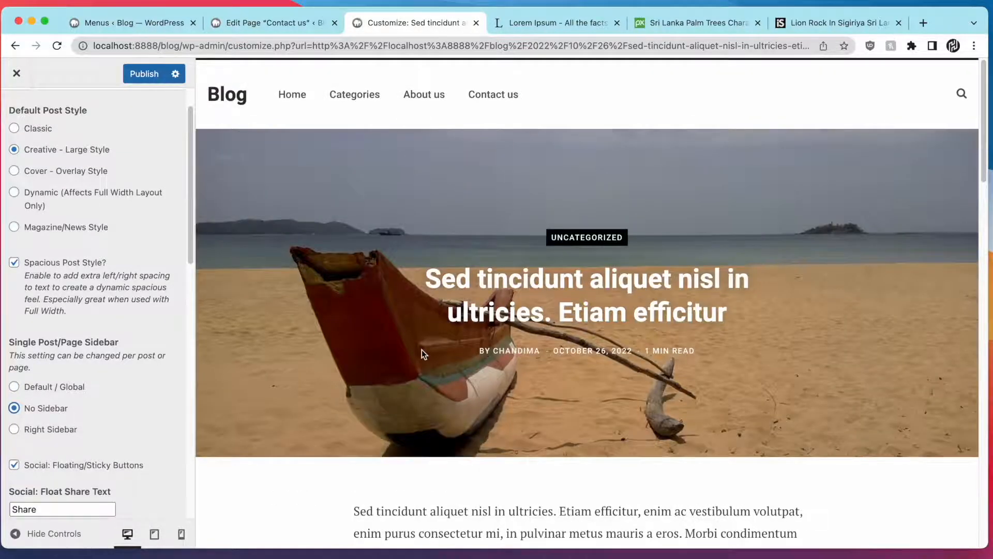
scroll(421, 350, down, 5)
scroll(421, 350, up, 5)
scroll(421, 350, down, 10)
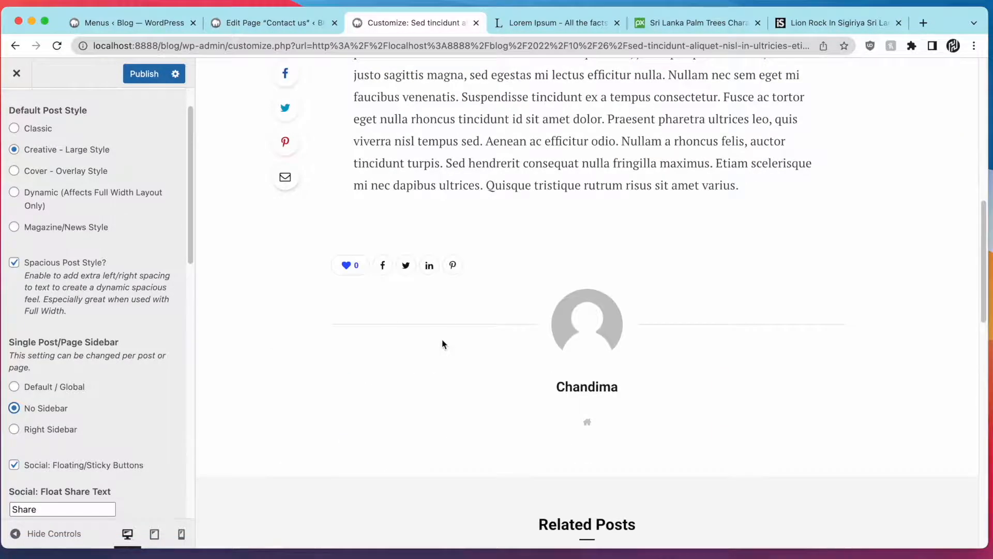
scroll(443, 344, down, 15)
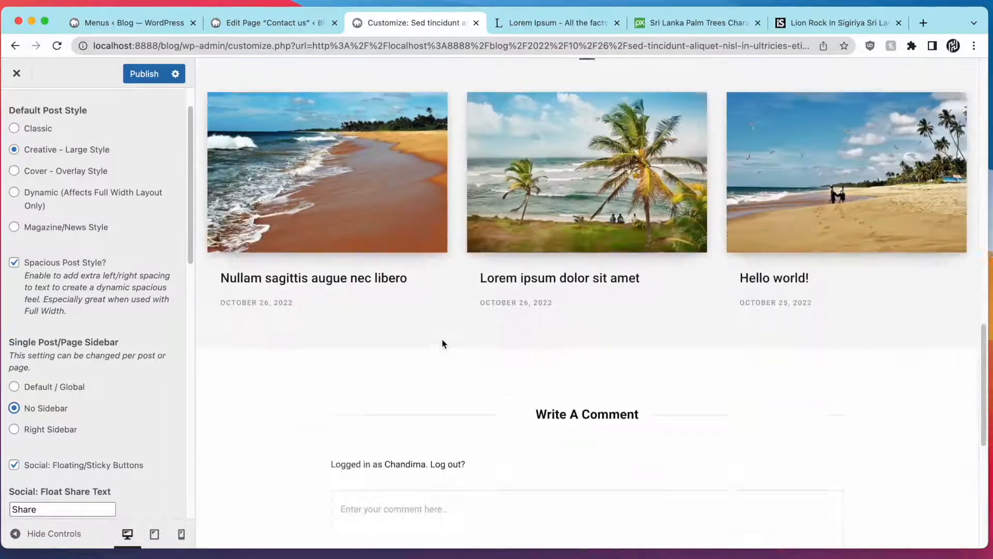
scroll(443, 344, down, 4)
scroll(441, 339, up, 18)
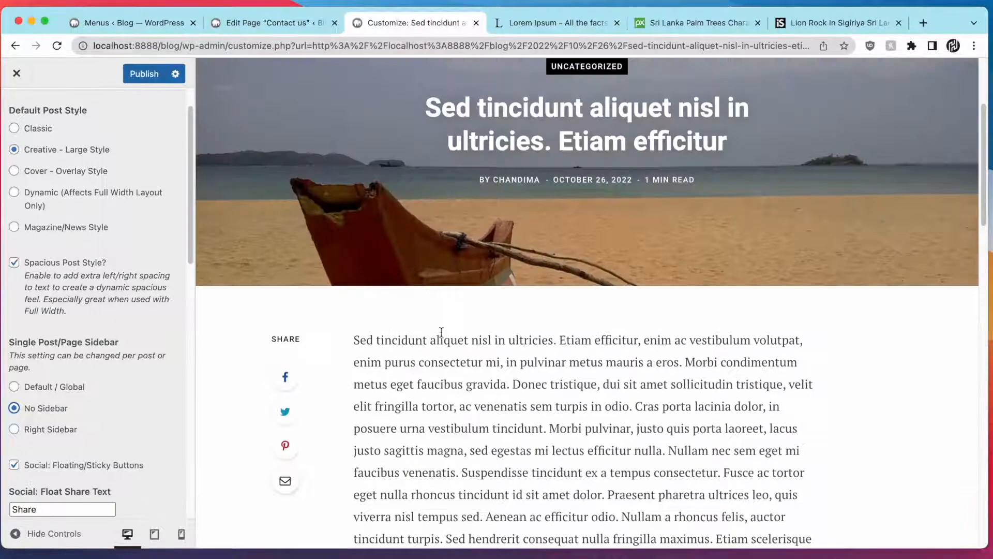
scroll(443, 331, up, 4)
scroll(324, 284, down, 8)
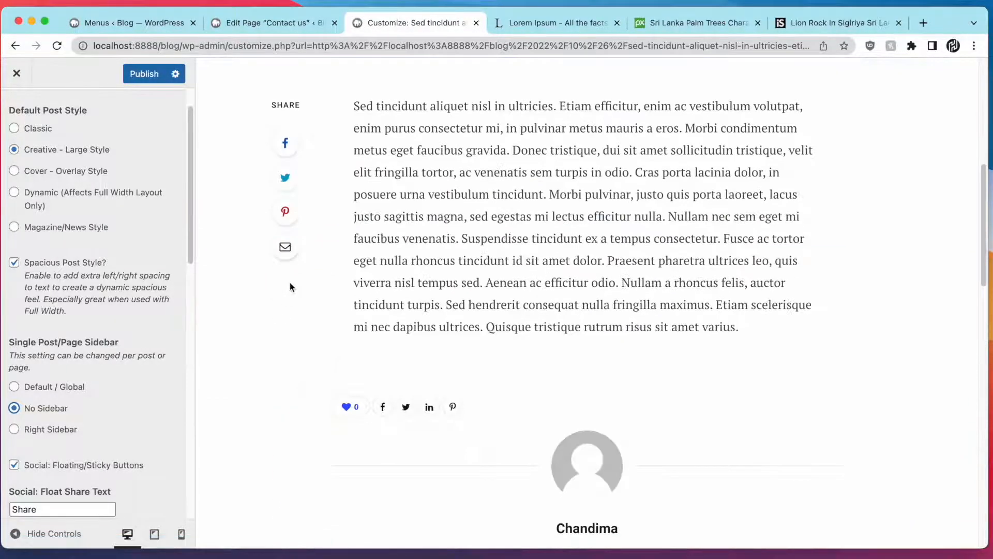
scroll(71, 276, down, 10)
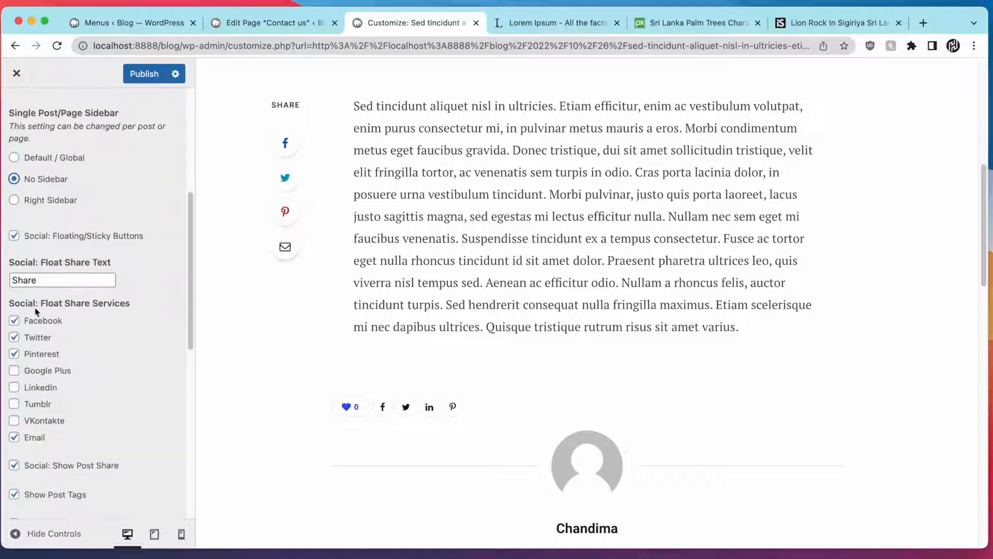
scroll(73, 272, up, 1)
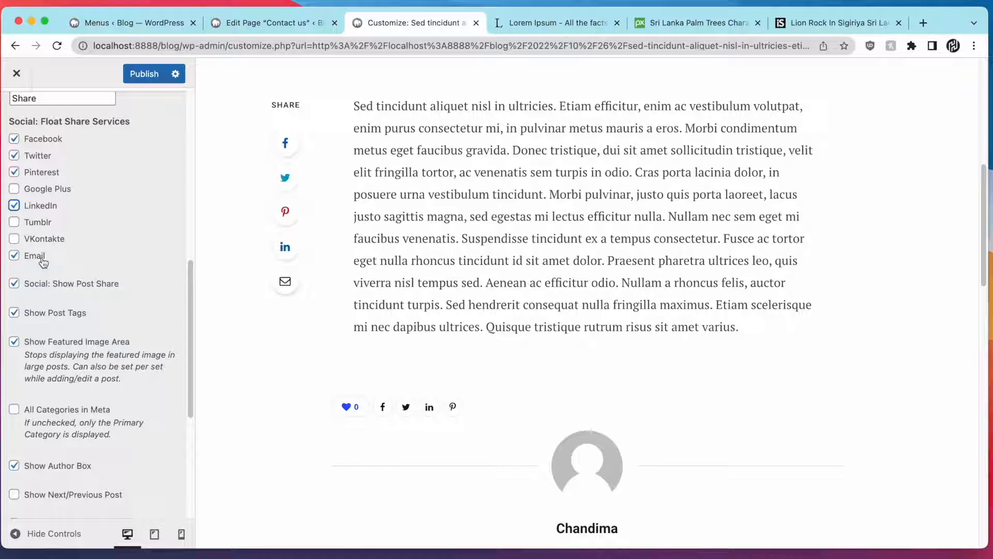
scroll(46, 260, up, 1)
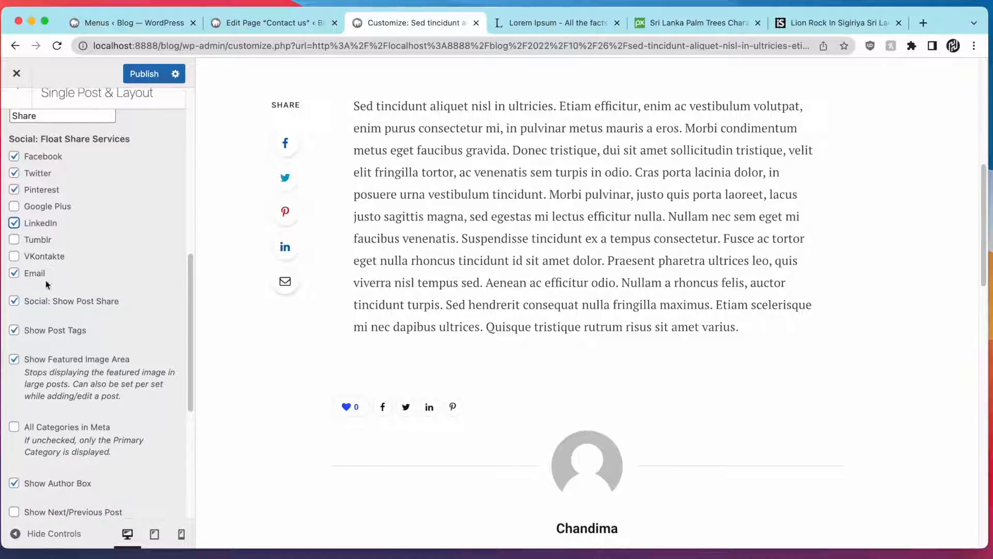
Toggle Show Post Share off and back on for the buttons below posts
click(63, 306)
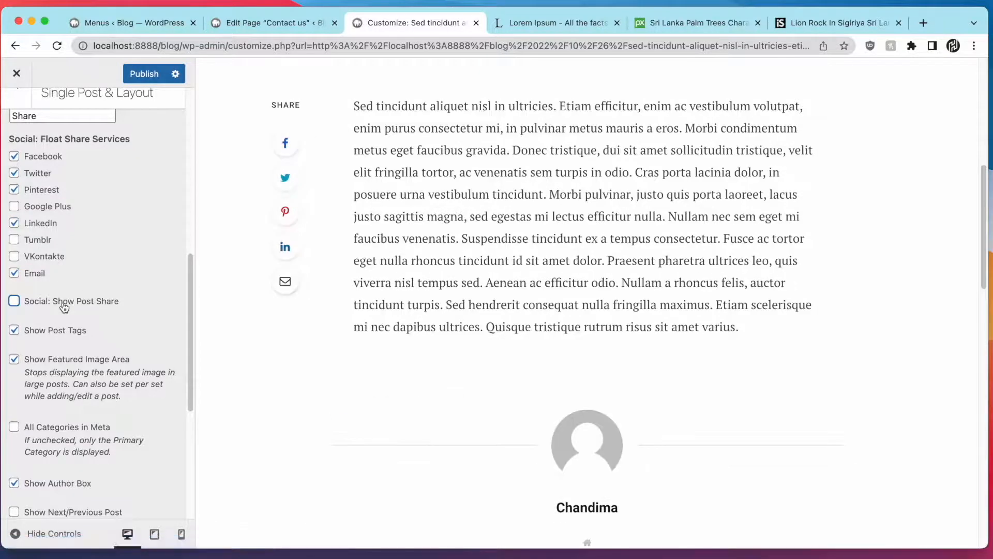
click(85, 303)
scroll(84, 298, up, 5)
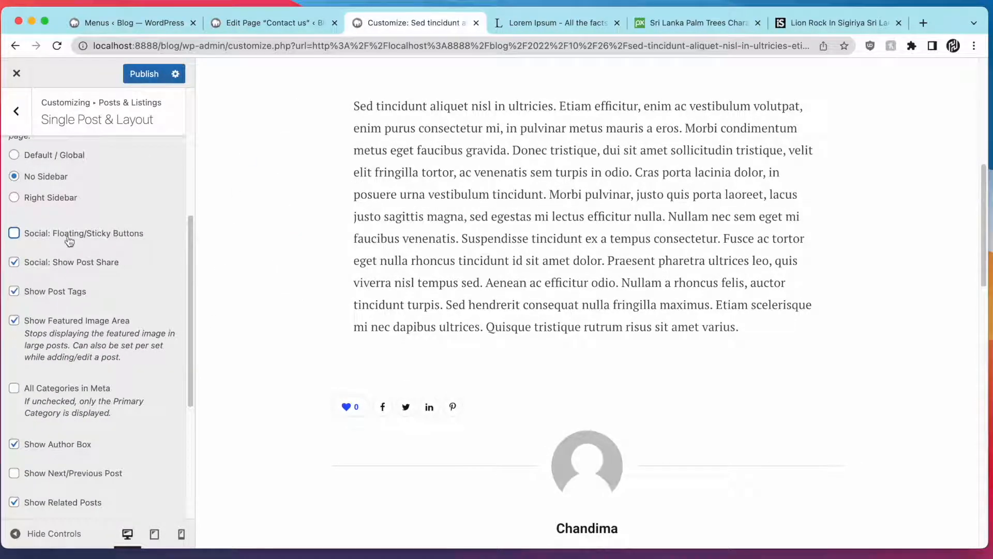
scroll(321, 244, up, 7)
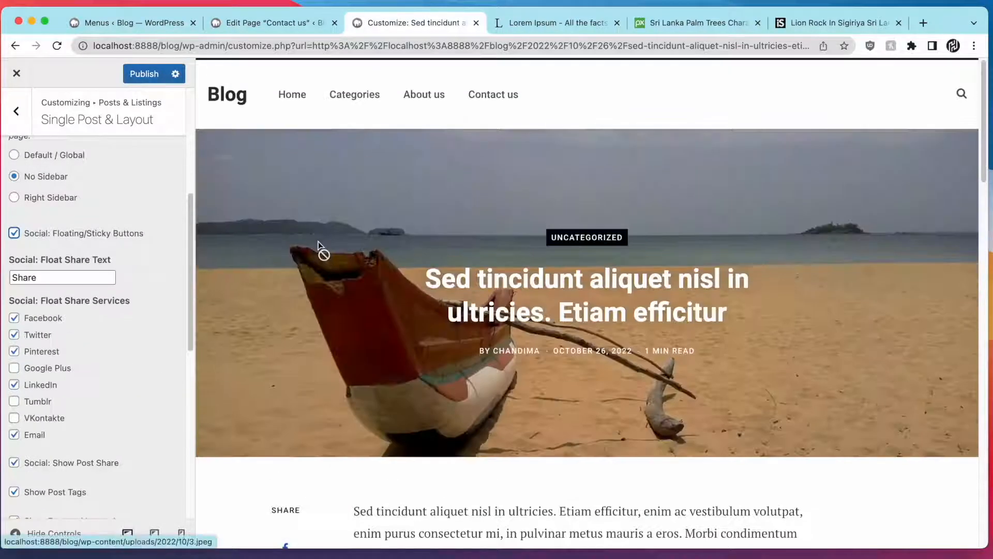
scroll(533, 277, down, 4)
scroll(507, 280, up, 6)
scroll(477, 278, down, 10)
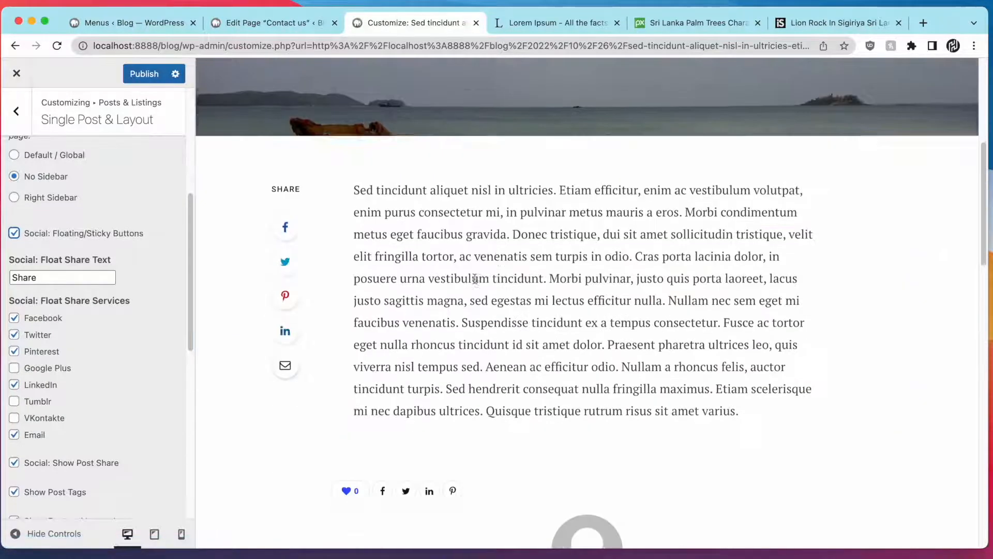
scroll(101, 286, down, 1)
scroll(100, 286, down, 5)
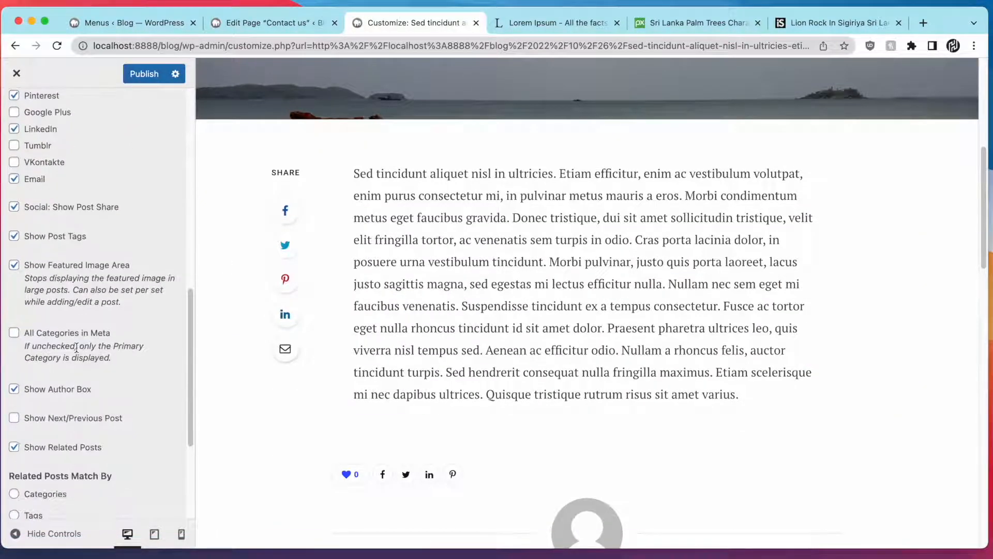
scroll(76, 346, up, 4)
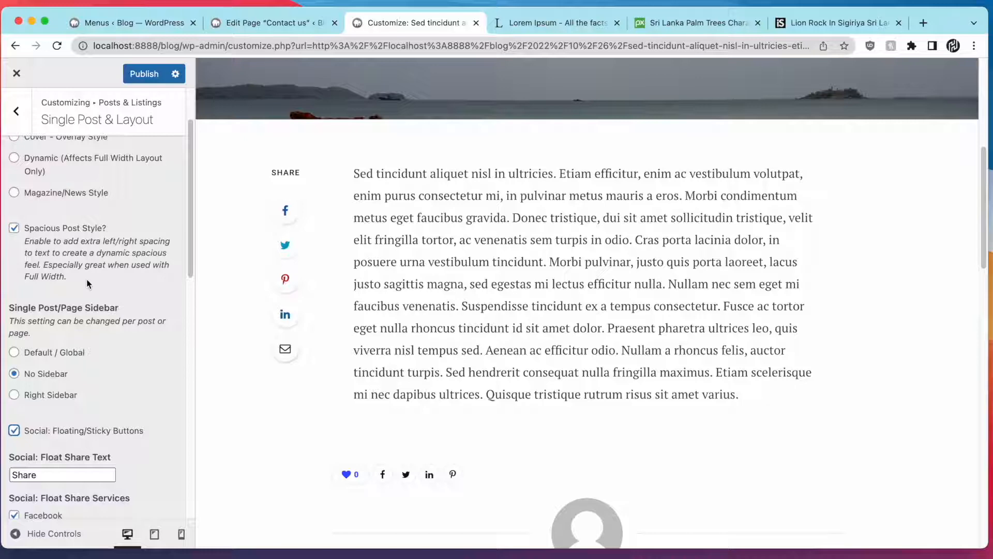
scroll(88, 261, up, 1)
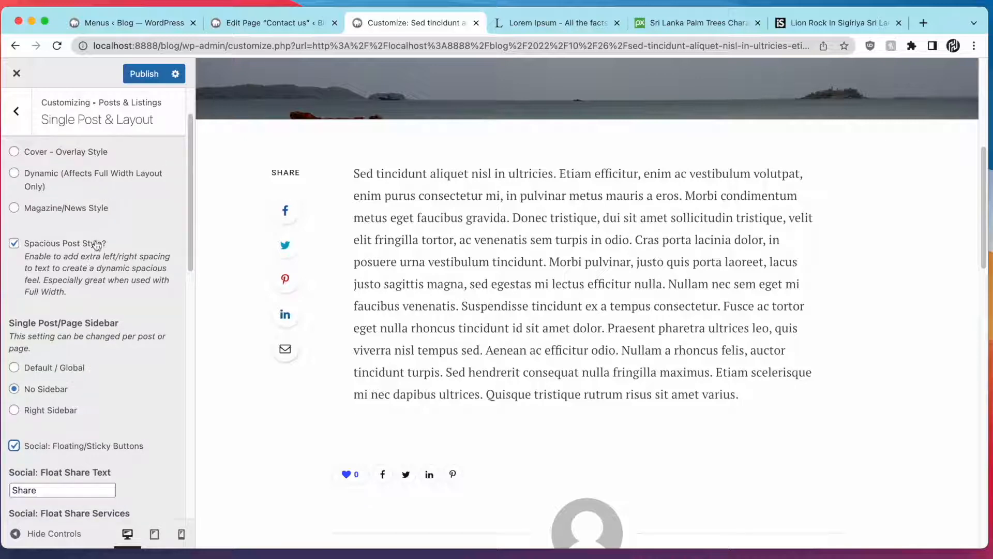
click(97, 245)
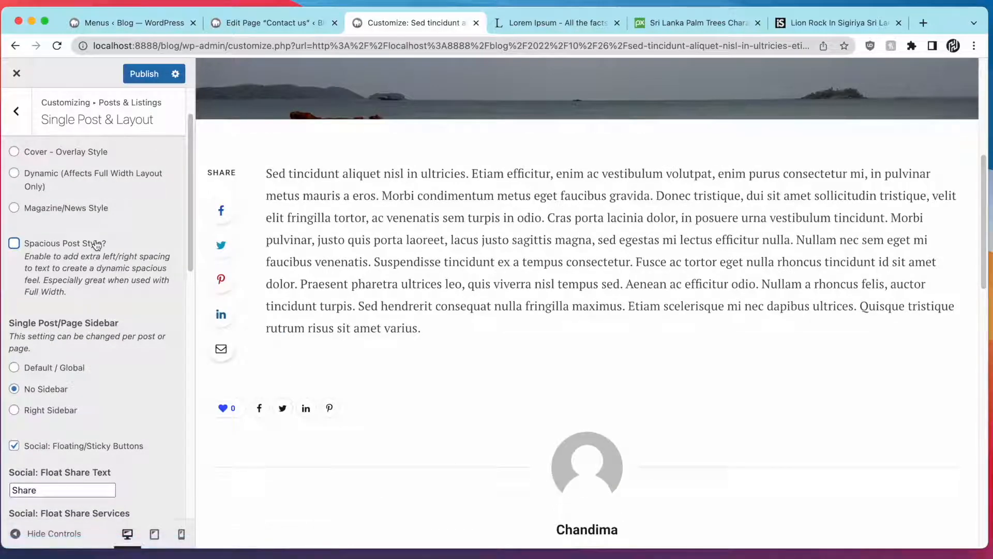
click(96, 244)
right_click(96, 244)
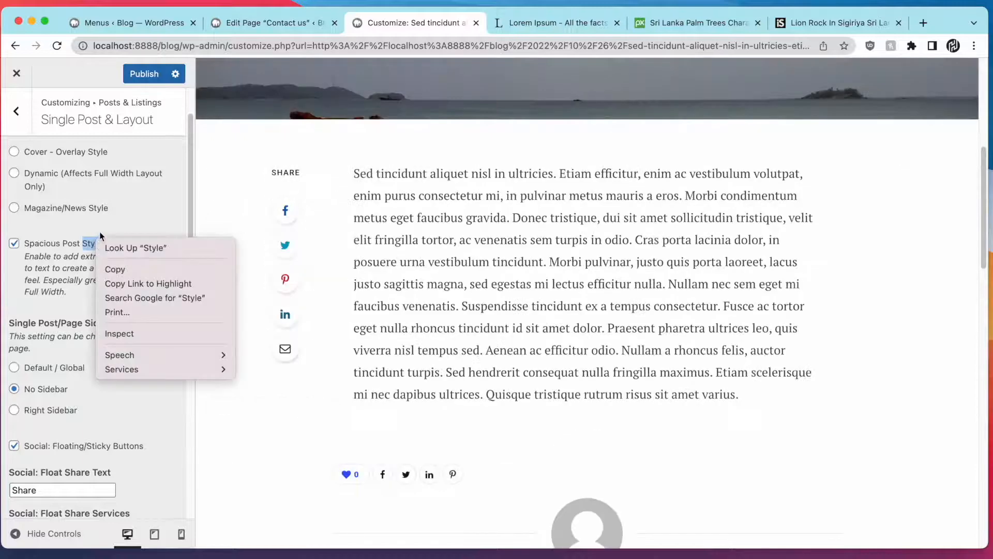
click(117, 234)
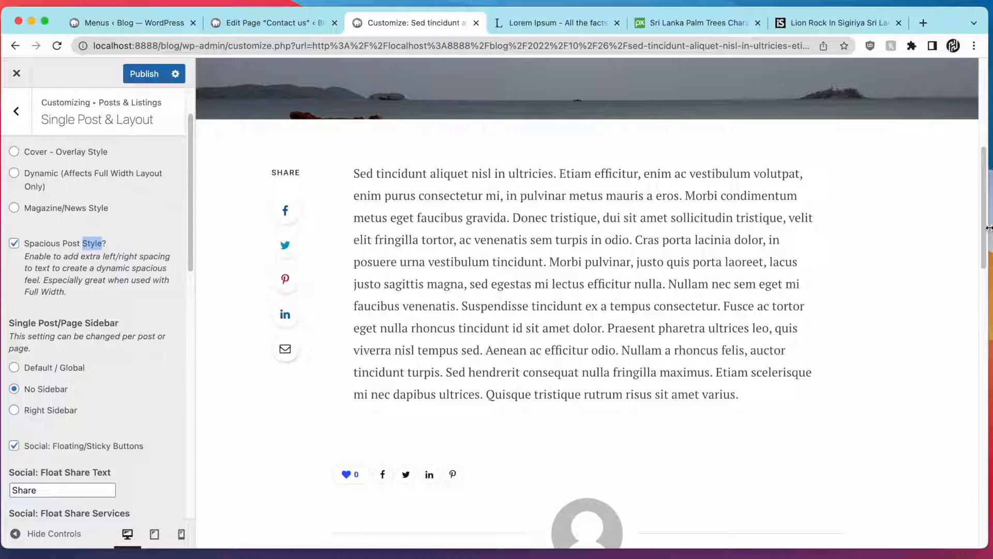
scroll(636, 243, up, 5)
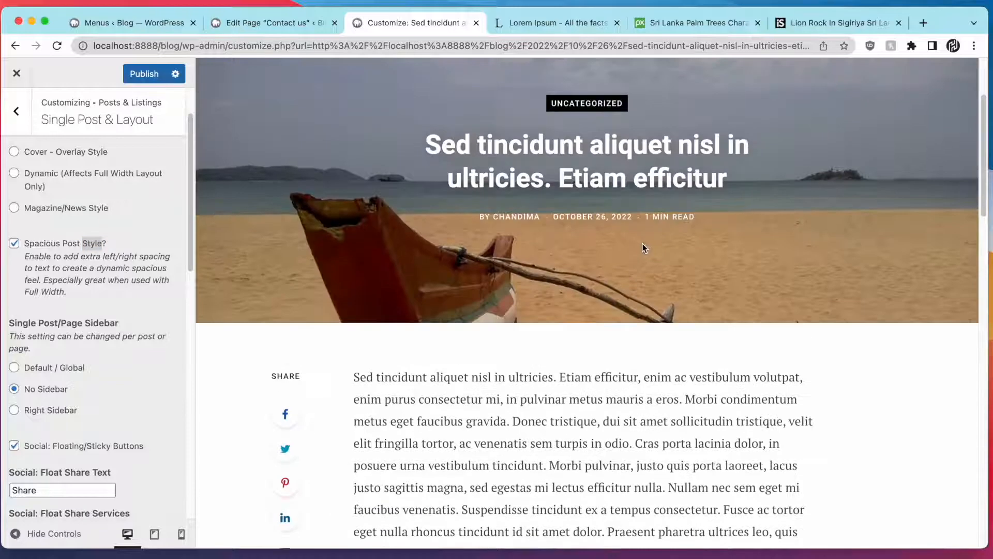
scroll(644, 249, down, 5)
scroll(640, 251, down, 2)
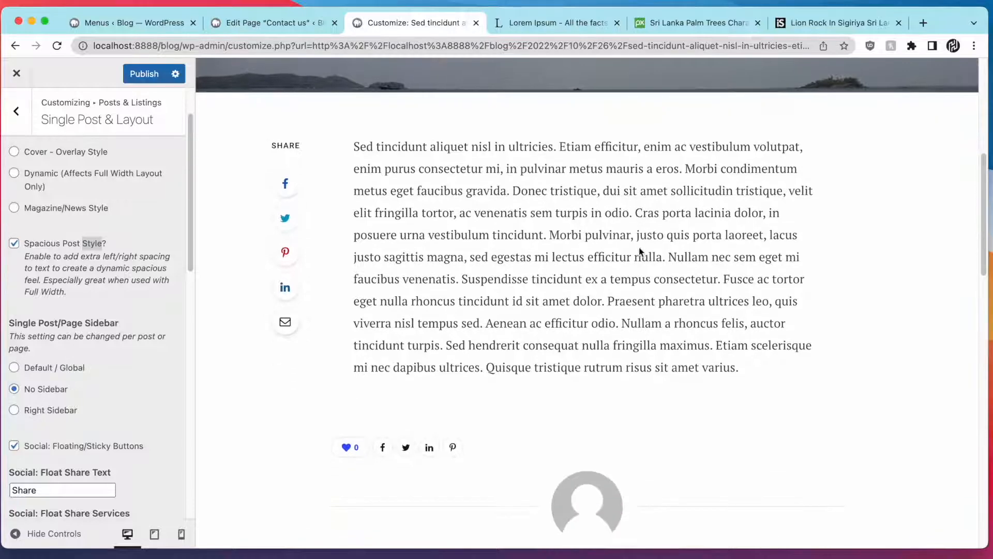
triple_click(640, 251)
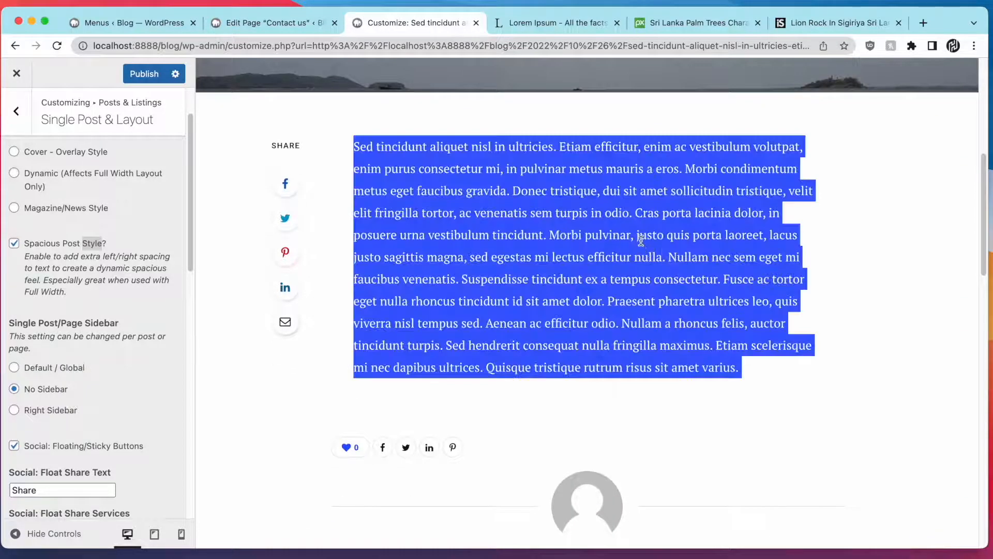
click(631, 270)
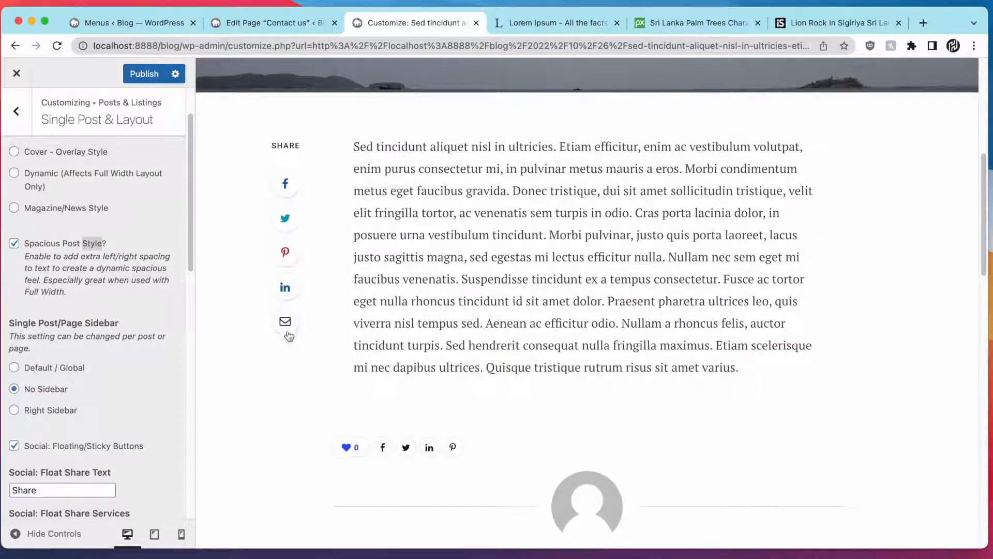
scroll(152, 410, down, 5)
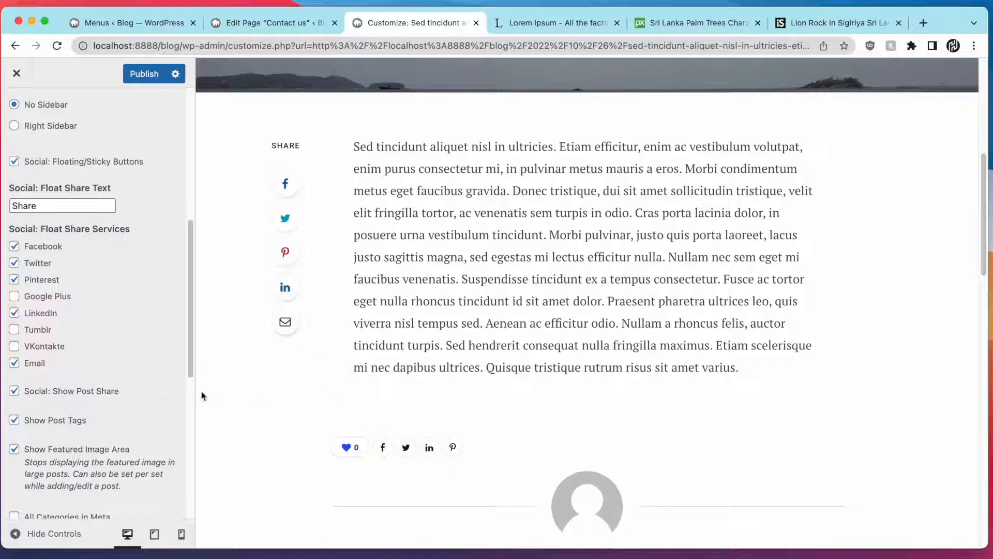
scroll(73, 414, down, 2)
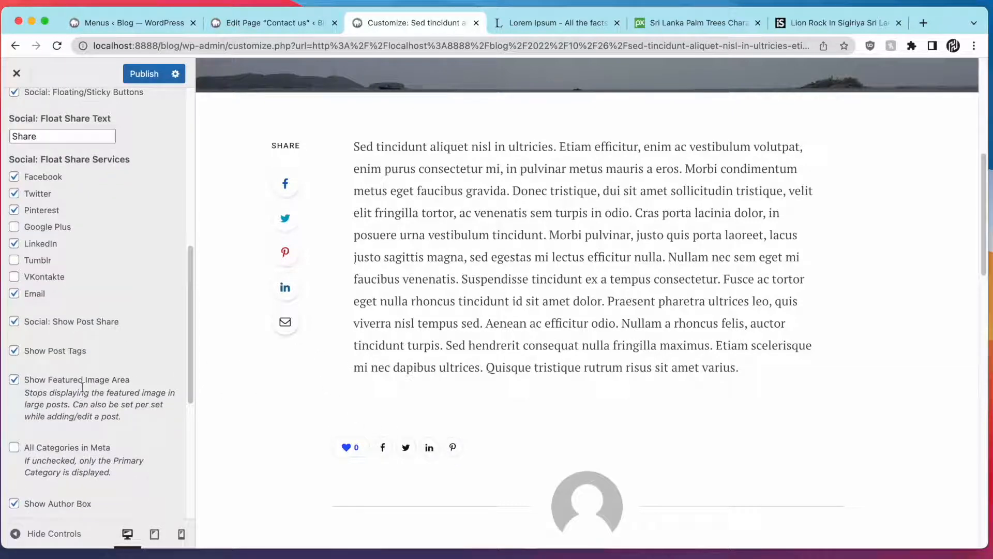
Turn off the post share row and match related posts by Categories
click(104, 323)
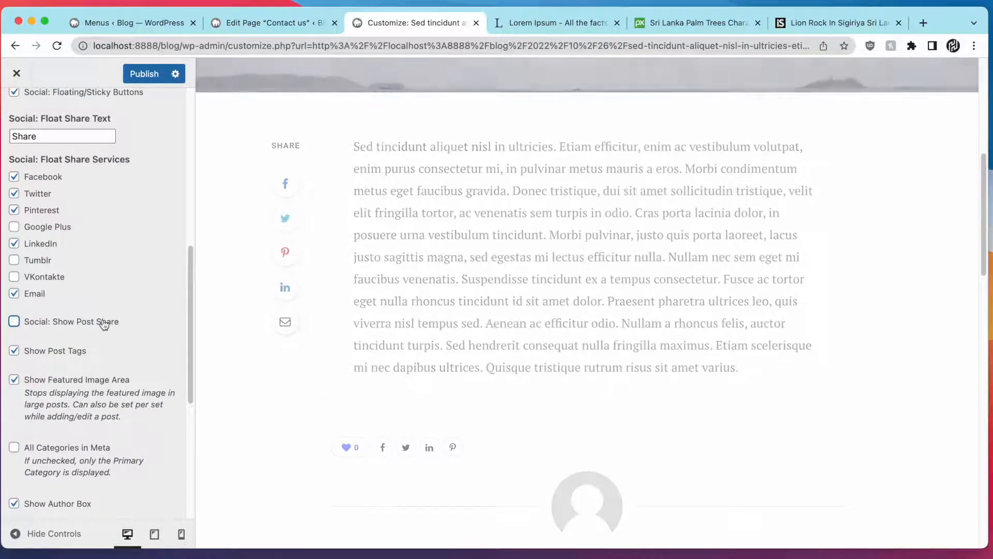
scroll(106, 321, down, 5)
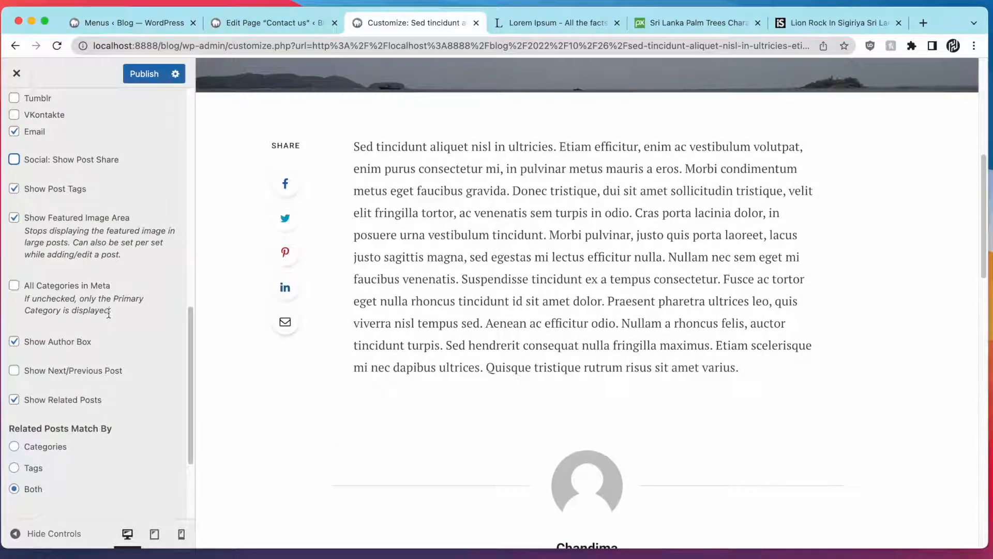
scroll(241, 381, up, 10)
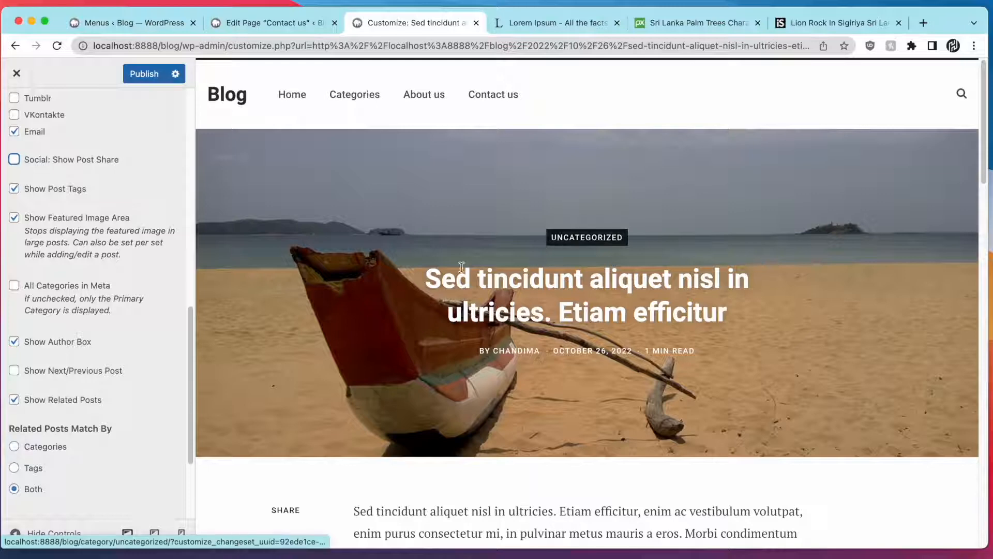
scroll(105, 417, down, 2)
scroll(282, 381, down, 15)
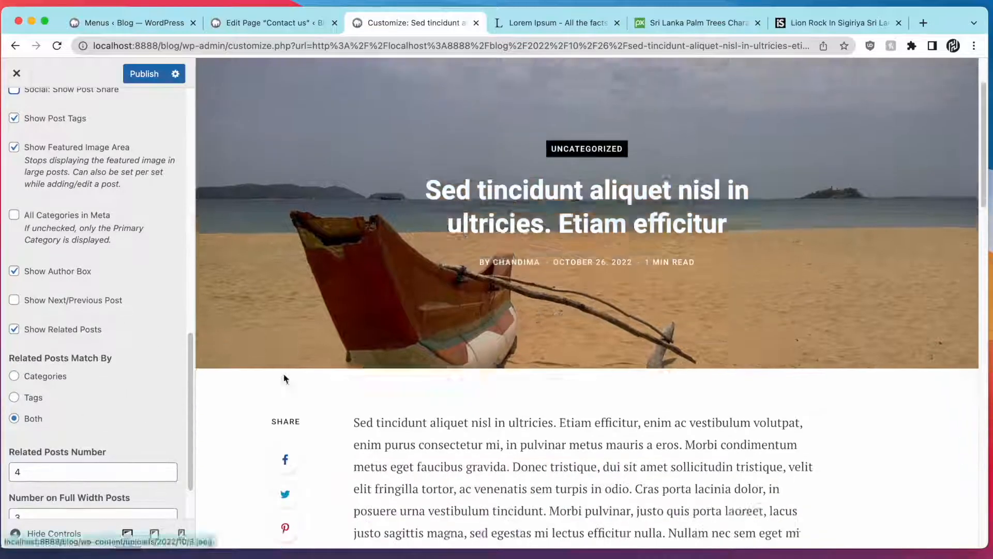
scroll(688, 396, down, 6)
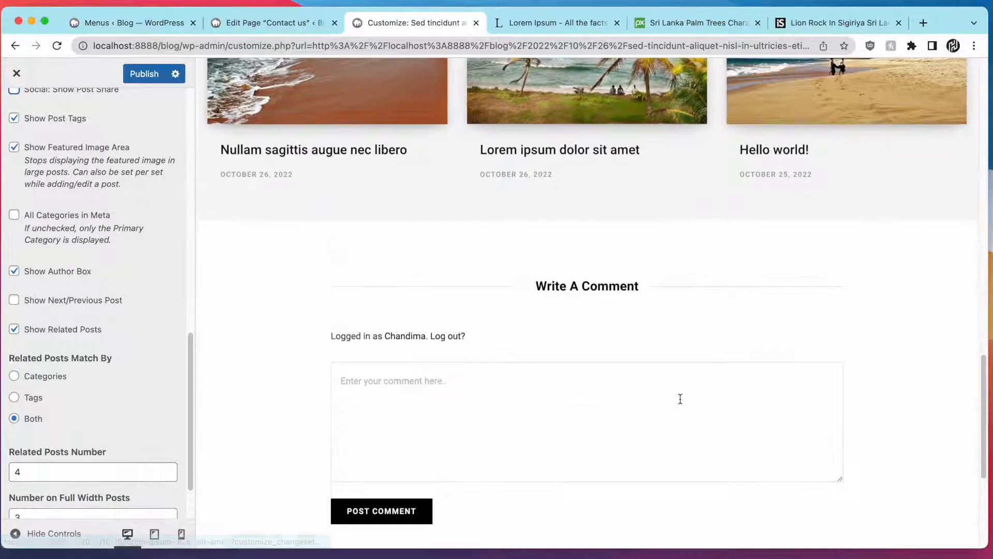
scroll(678, 398, up, 4)
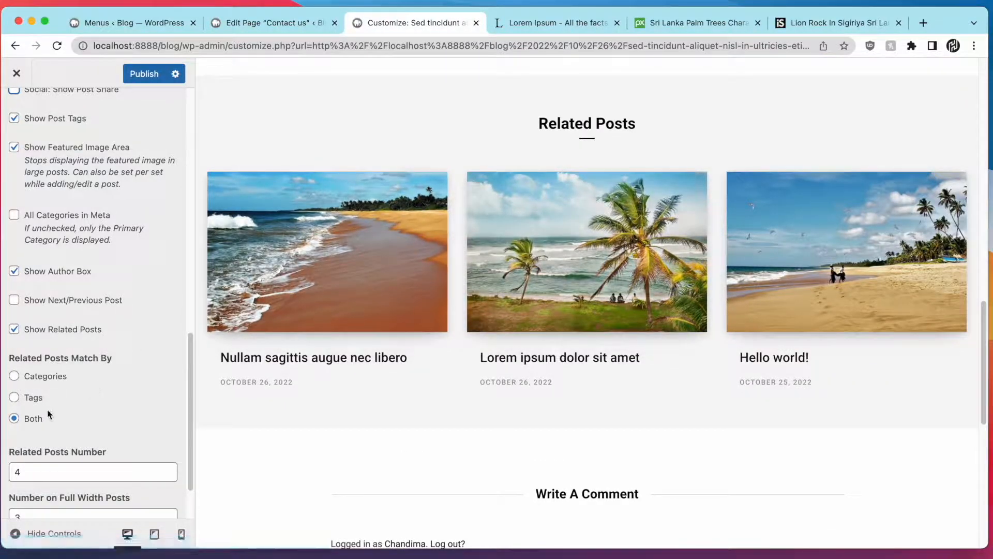
click(67, 376)
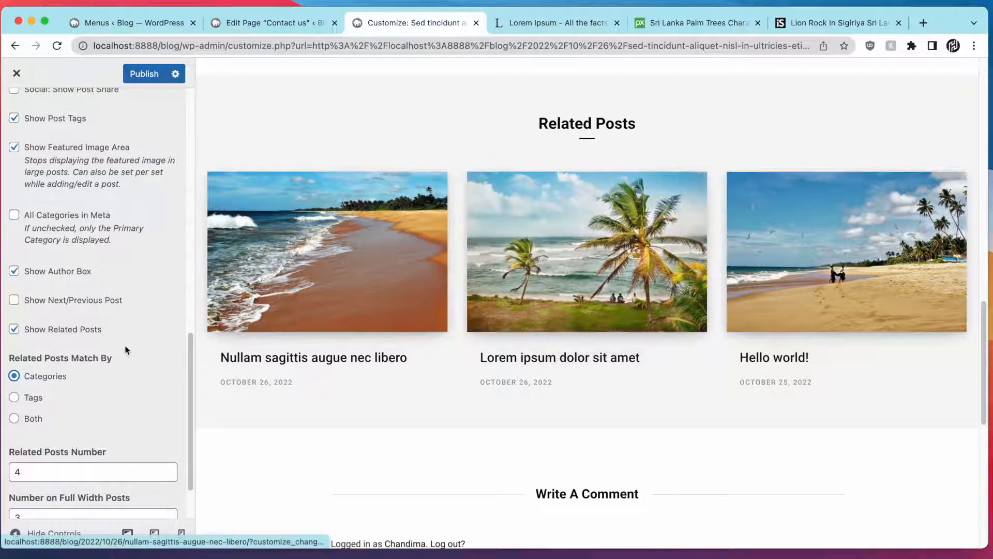
Show 3 related posts in 3 columns and publish the changes
scroll(100, 370, down, 3)
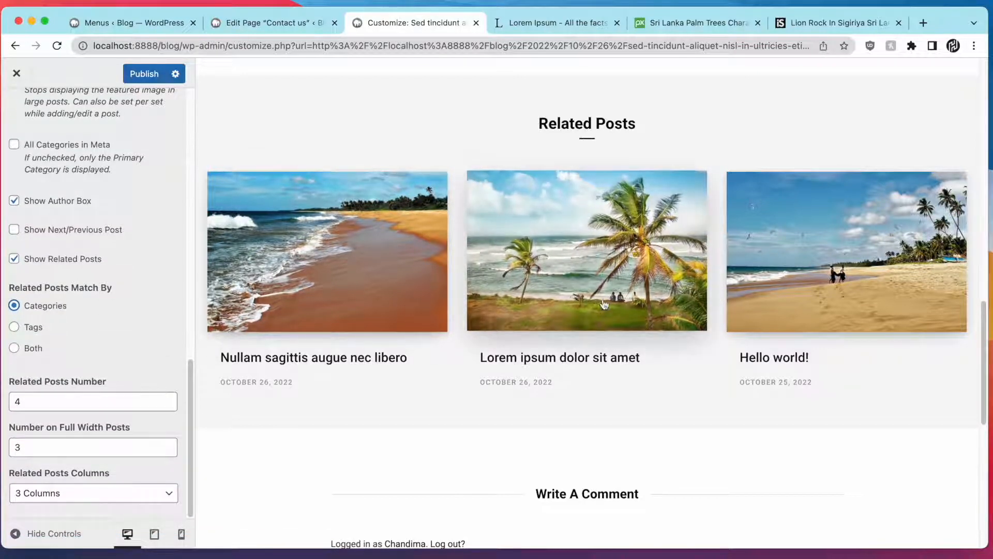
click(77, 395)
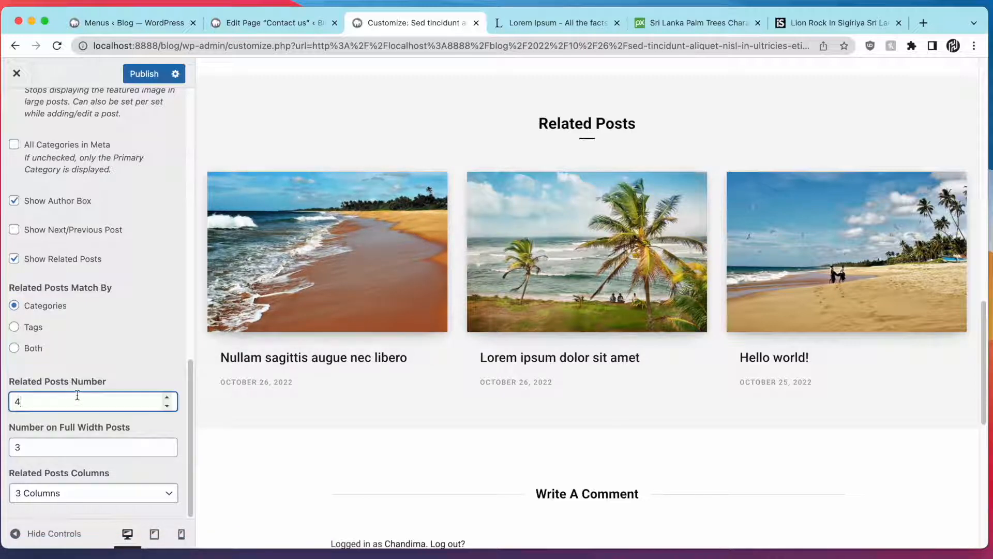
key(BackSpace)
text(3)
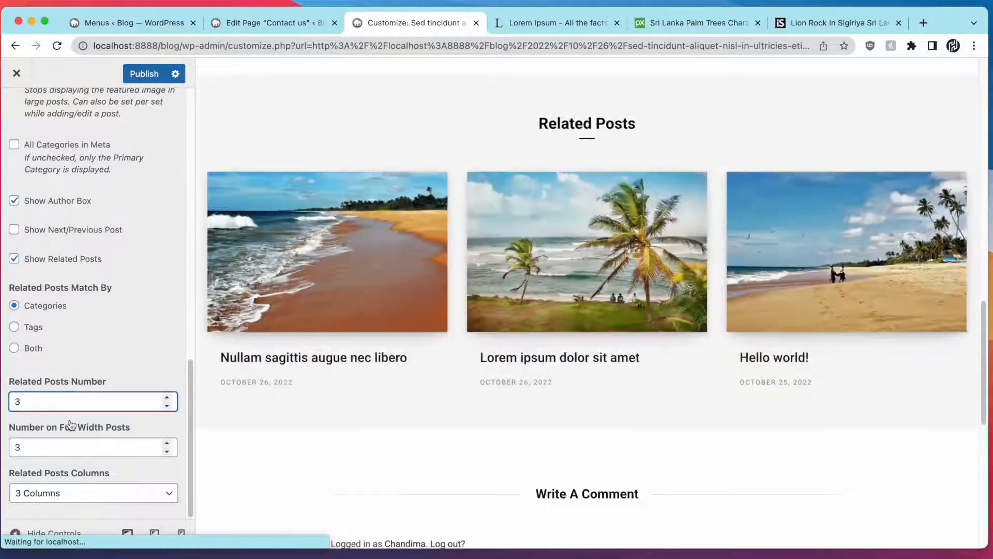
click(79, 494)
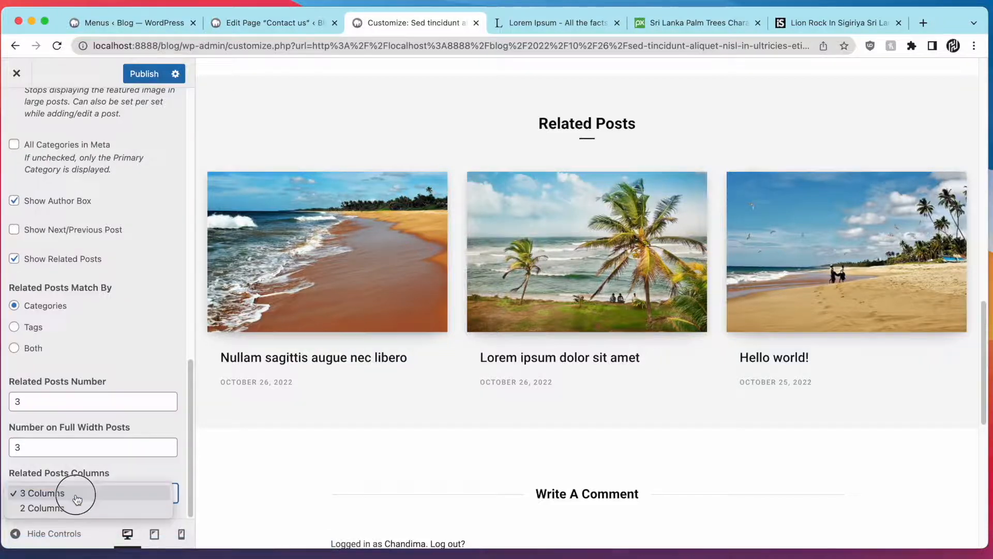
click(102, 492)
scroll(317, 324, up, 10)
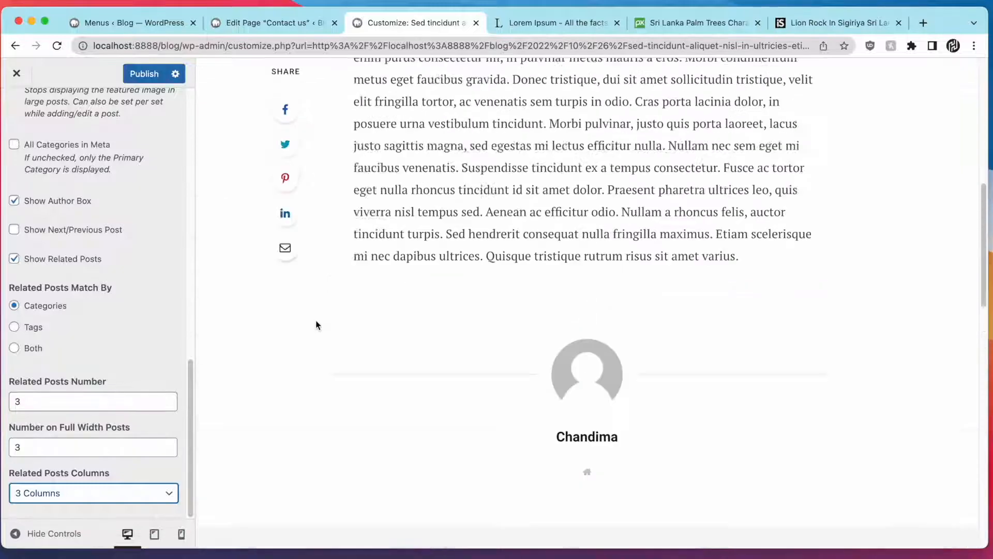
scroll(316, 321, up, 10)
click(157, 75)
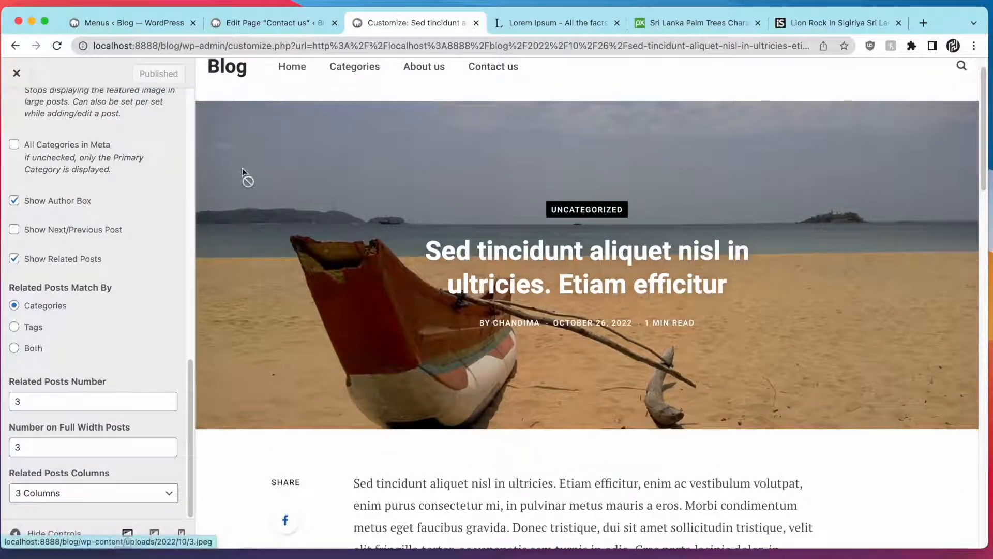
Uncheck Show Featured Image Area so single posts lose the boat header image
scroll(782, 264, up, 1)
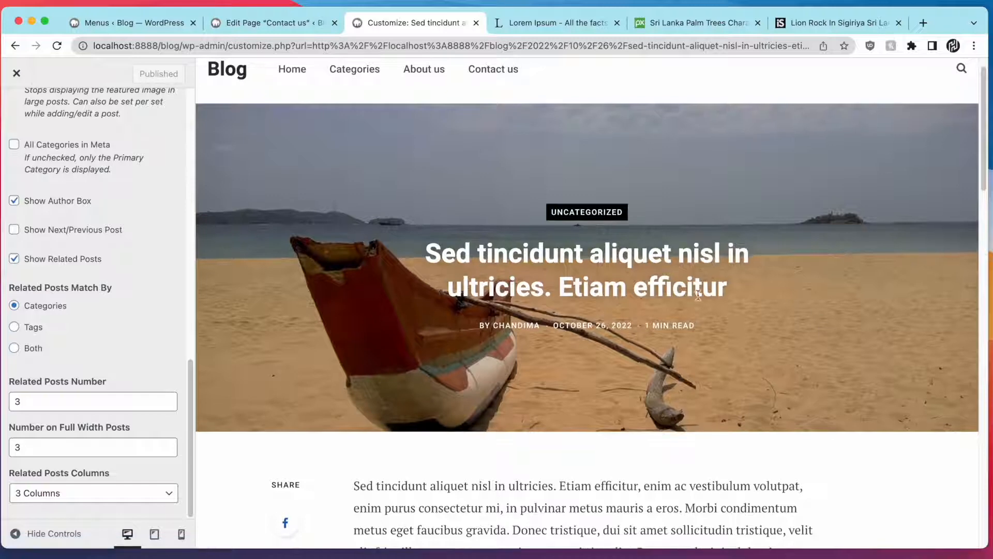
scroll(150, 253, up, 15)
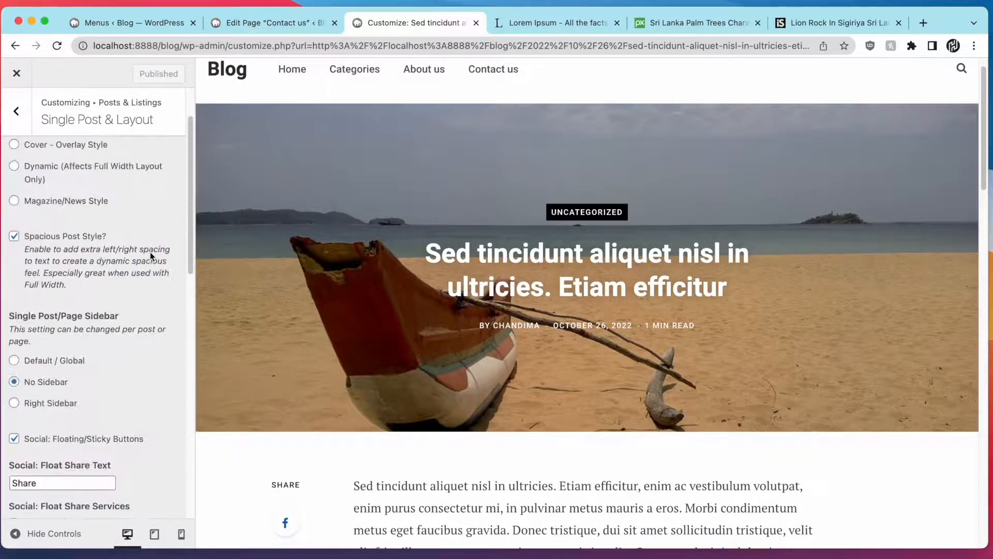
scroll(150, 251, up, 2)
scroll(145, 295, down, 8)
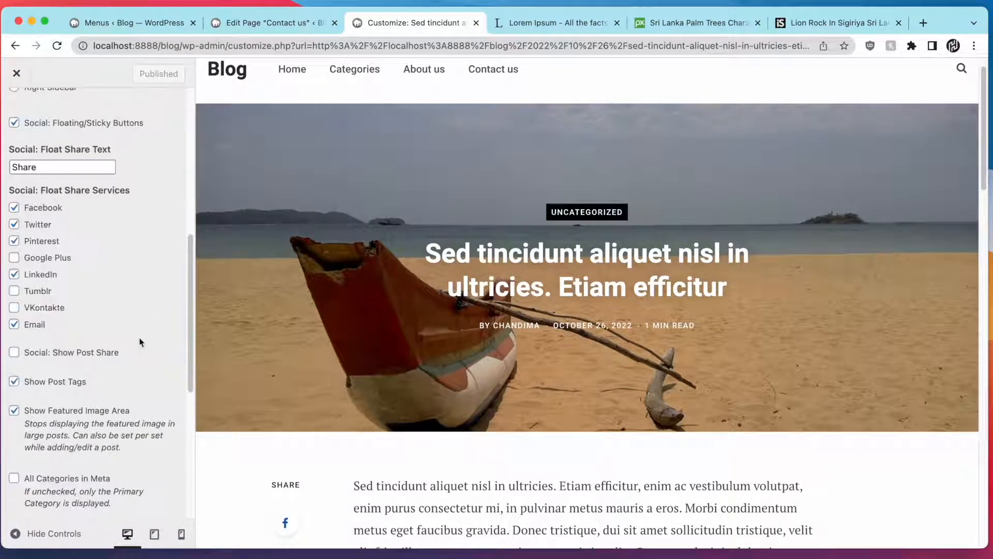
click(110, 414)
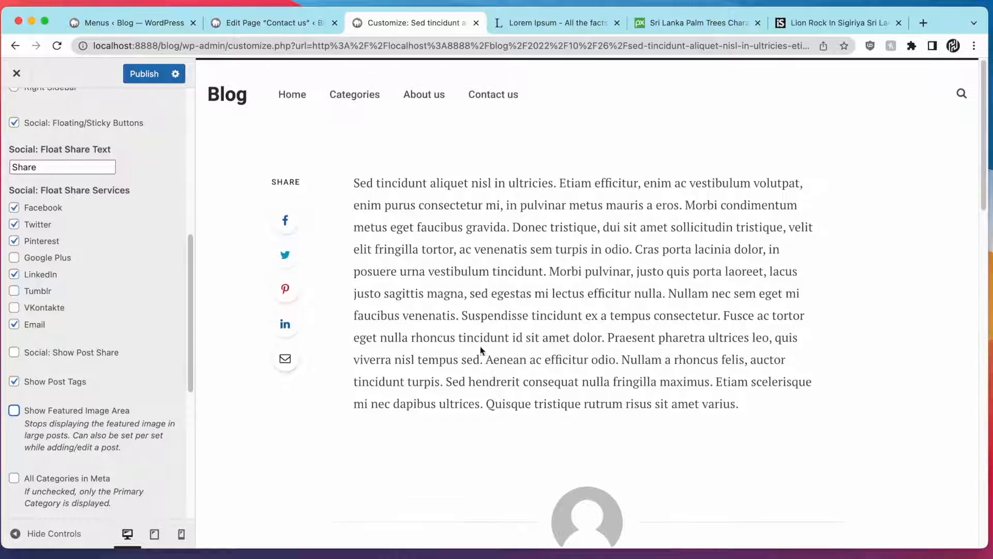
scroll(133, 232, up, 10)
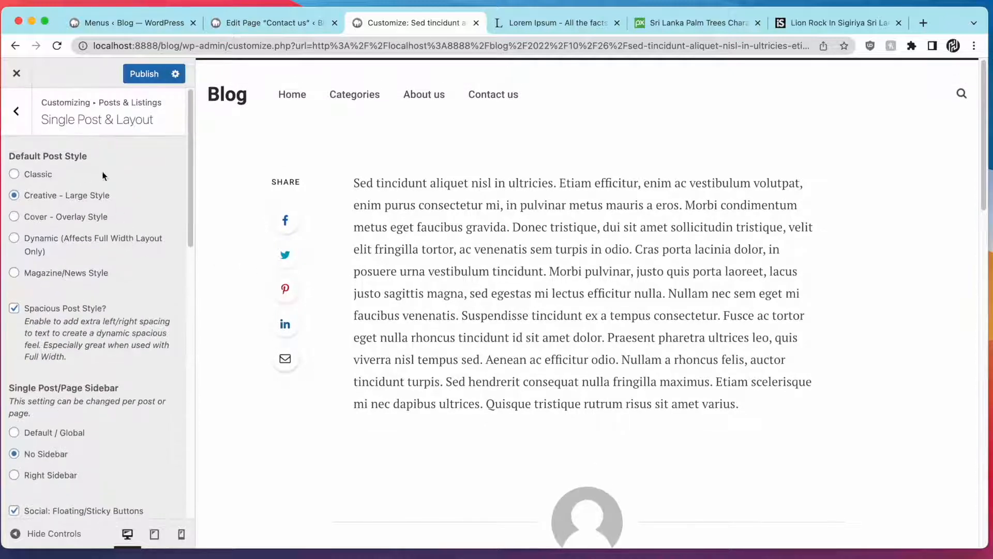
Compare Magazine/News, Dynamic, Cover - Overlay and Creative - Large post styles, settling on Magazine/News
click(82, 275)
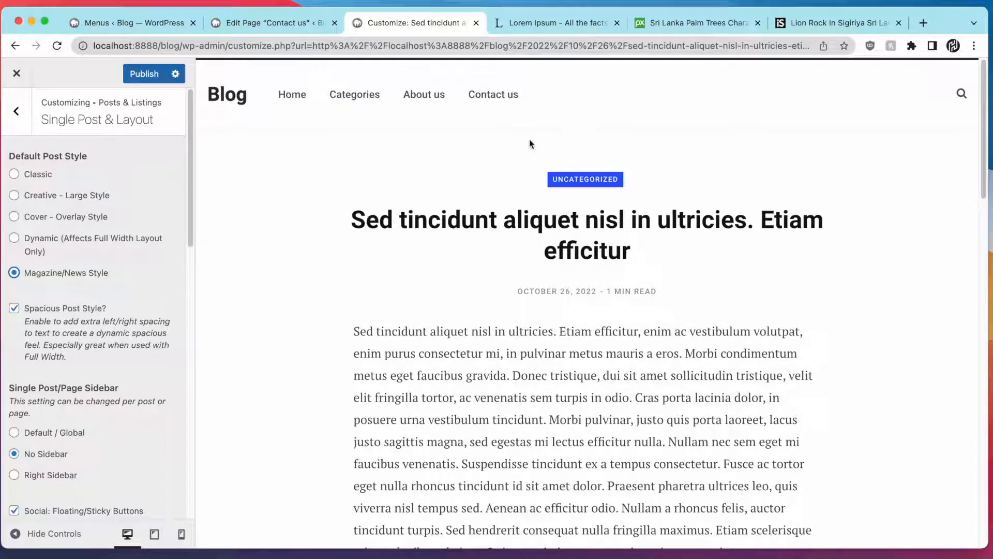
click(116, 239)
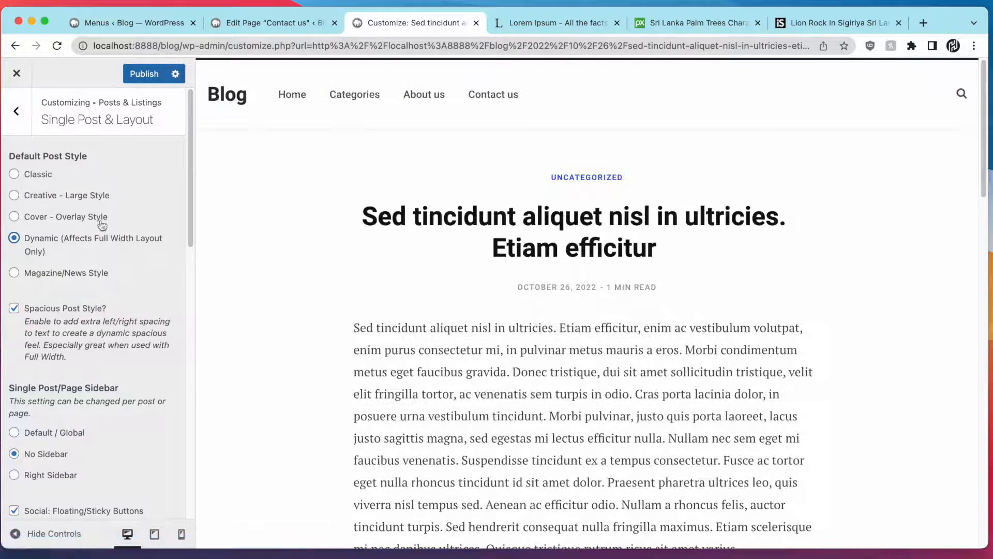
click(92, 220)
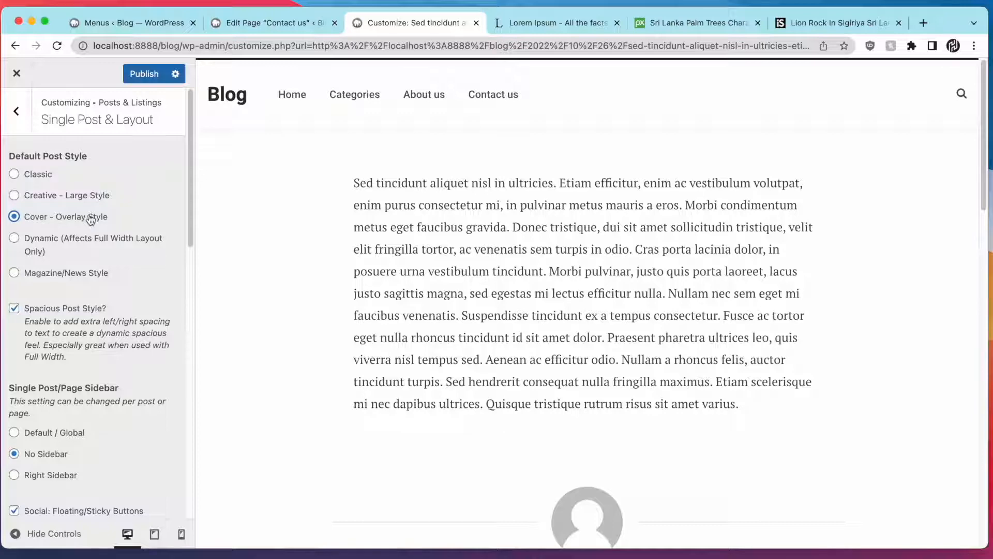
click(102, 197)
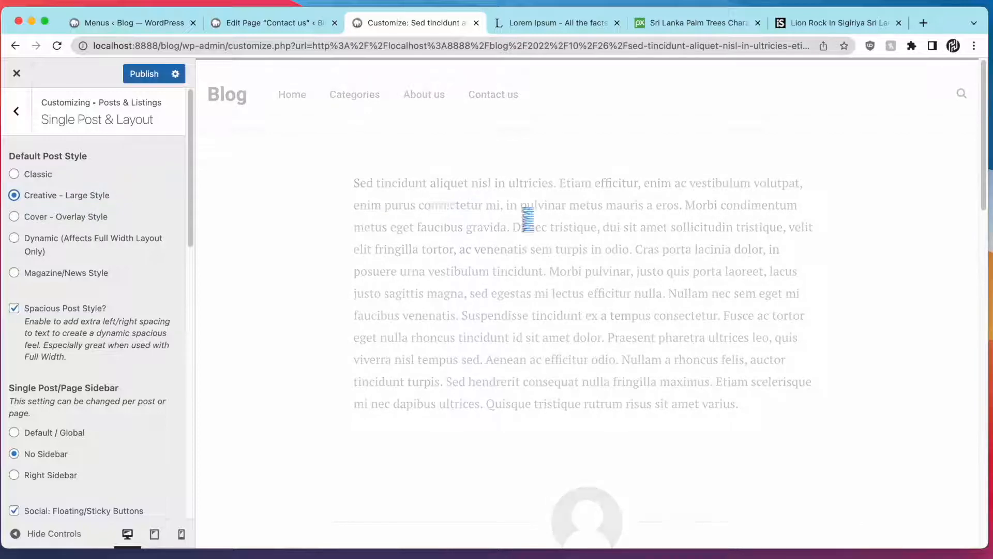
click(64, 273)
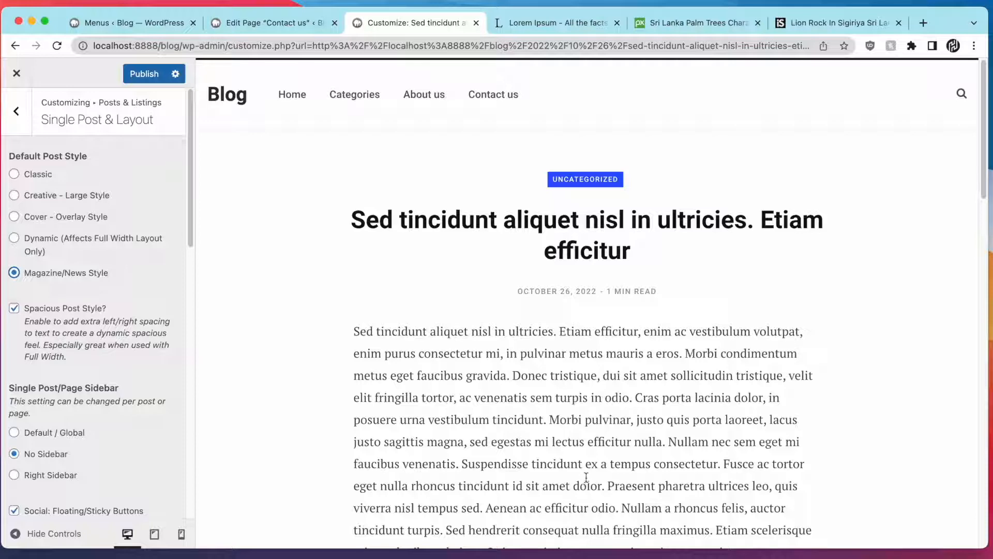
Publish the Magazine/News post style and close the Customizer
scroll(538, 365, down, 5)
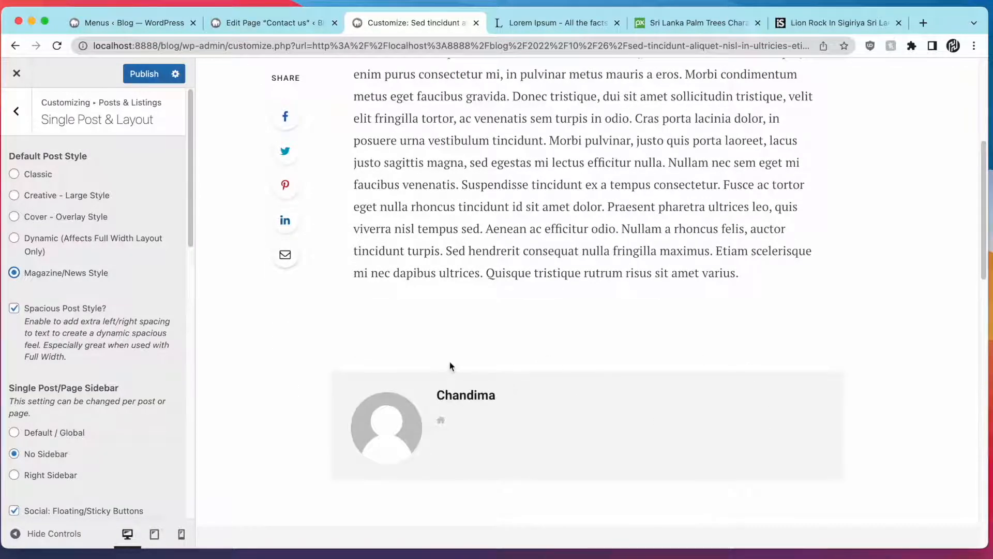
scroll(449, 360, up, 5)
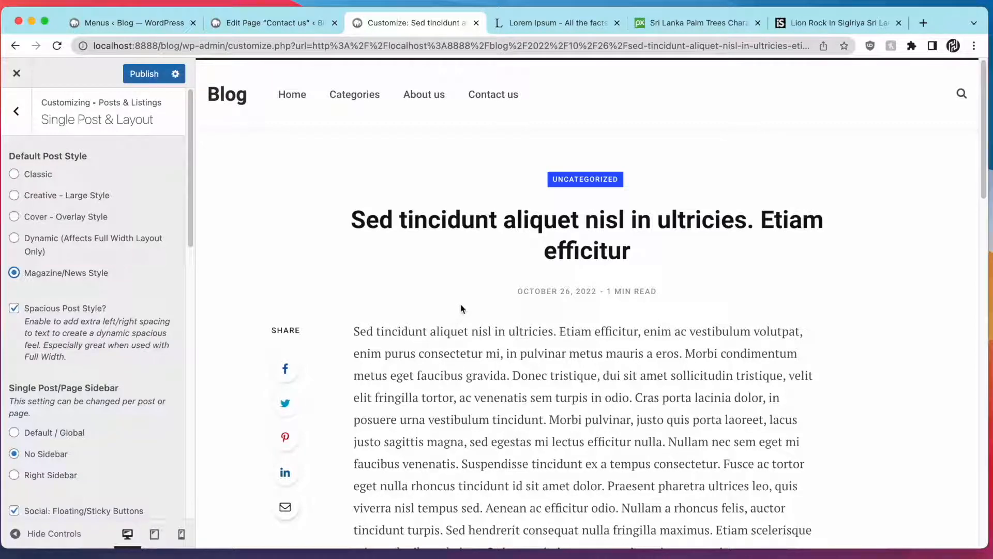
click(142, 74)
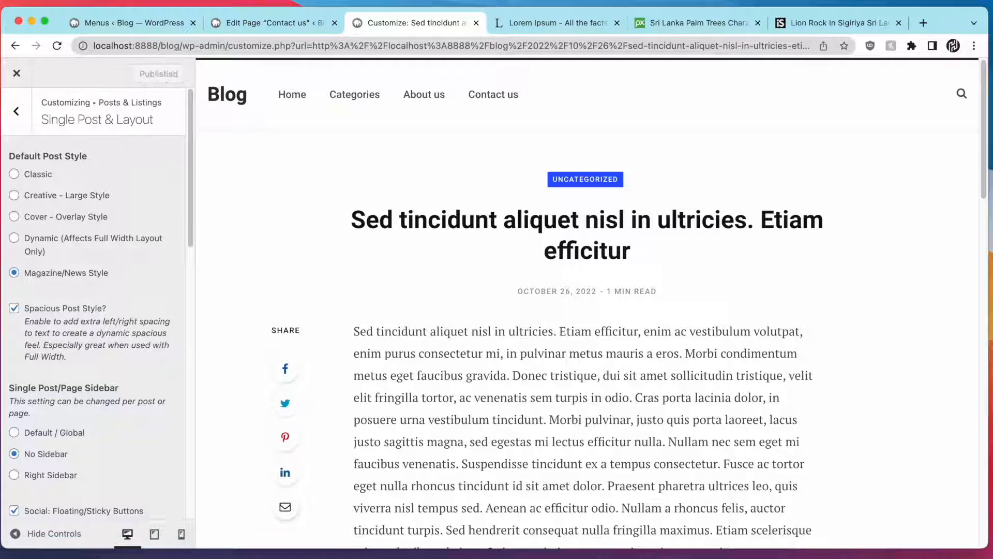
click(17, 79)
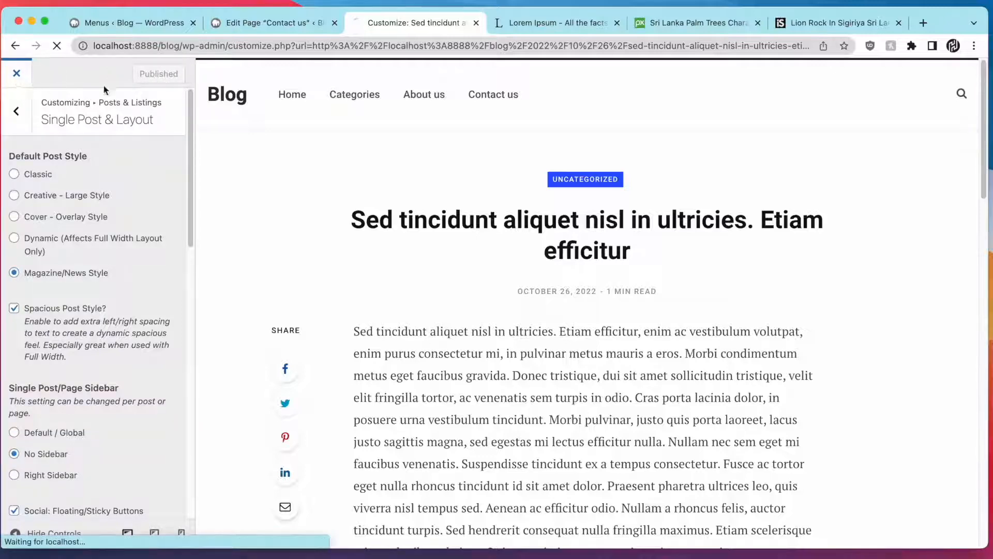
Check the live post, go back to the homepage, and open the first beach post
scroll(488, 206, down, 10)
scroll(489, 206, up, 10)
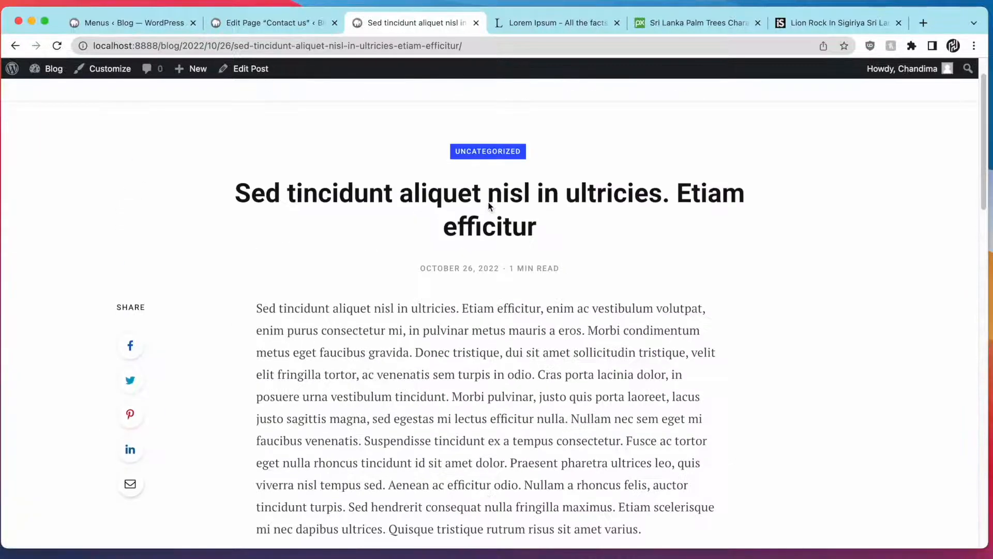
scroll(489, 202, down, 15)
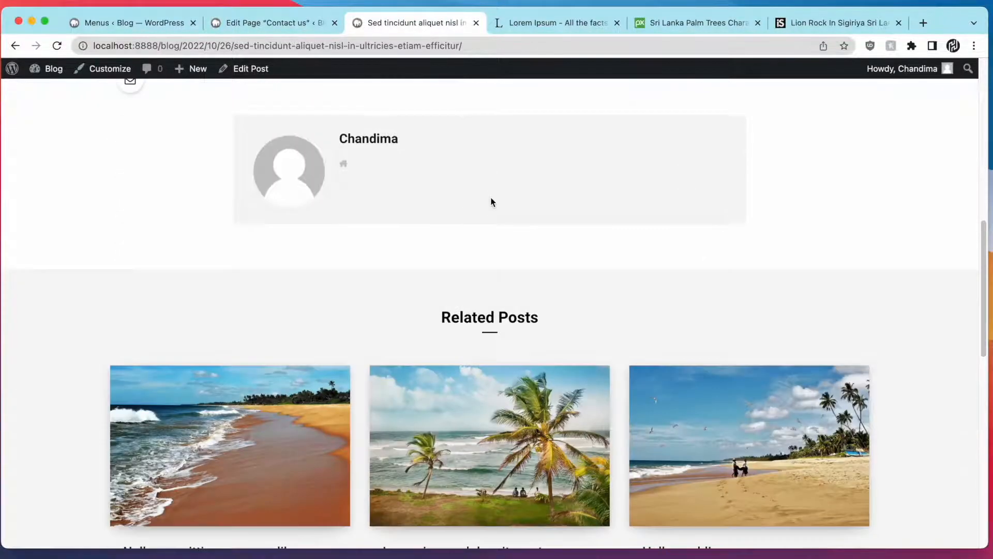
scroll(488, 217, up, 15)
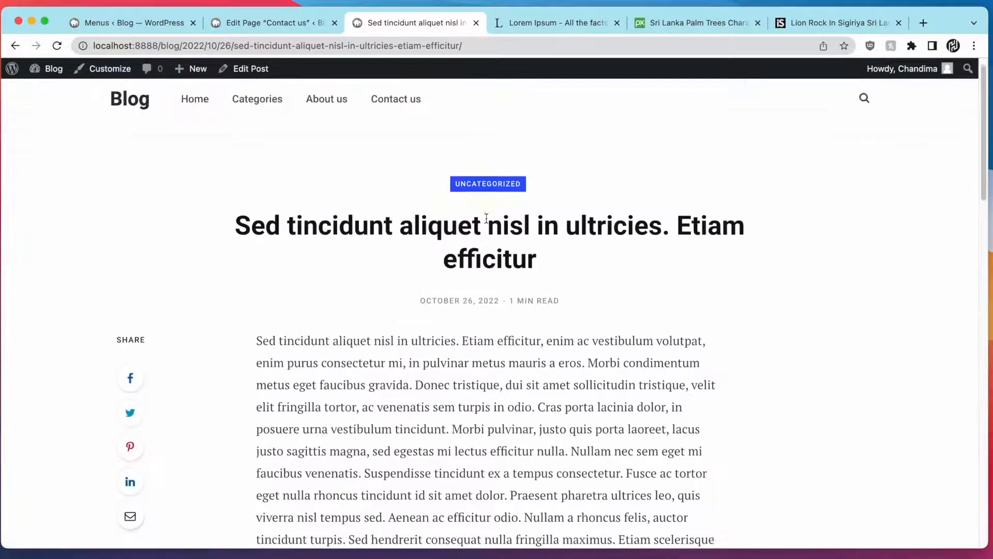
click(192, 115)
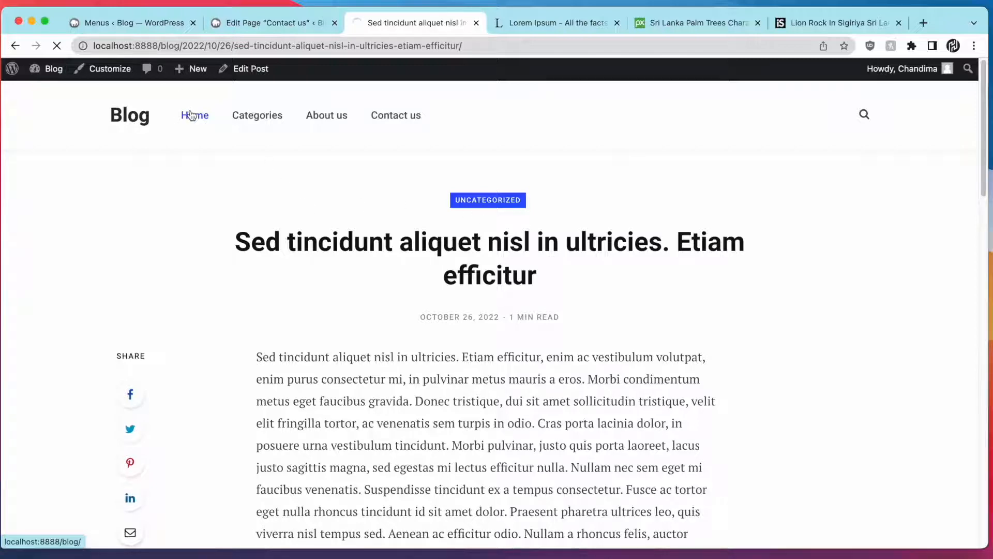
scroll(227, 155, down, 10)
scroll(259, 176, up, 10)
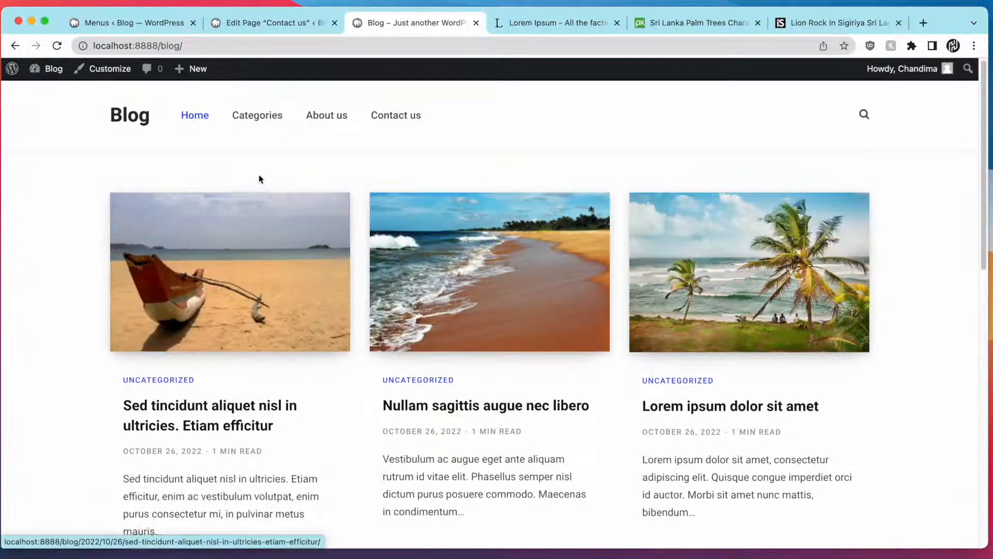
click(263, 216)
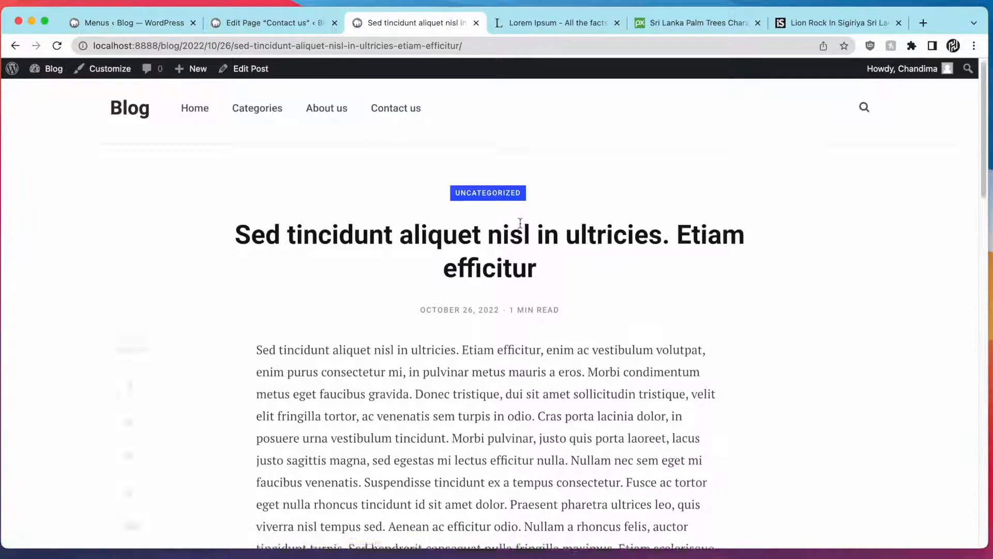
Launch the site Customizer from the admin bar in a new browser tab
scroll(770, 260, down, 5)
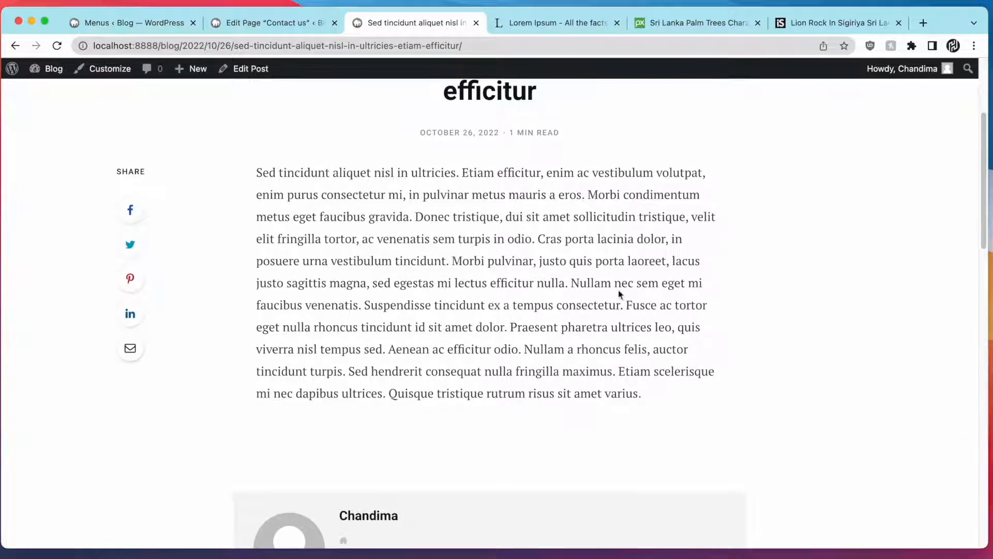
scroll(619, 294, down, 1)
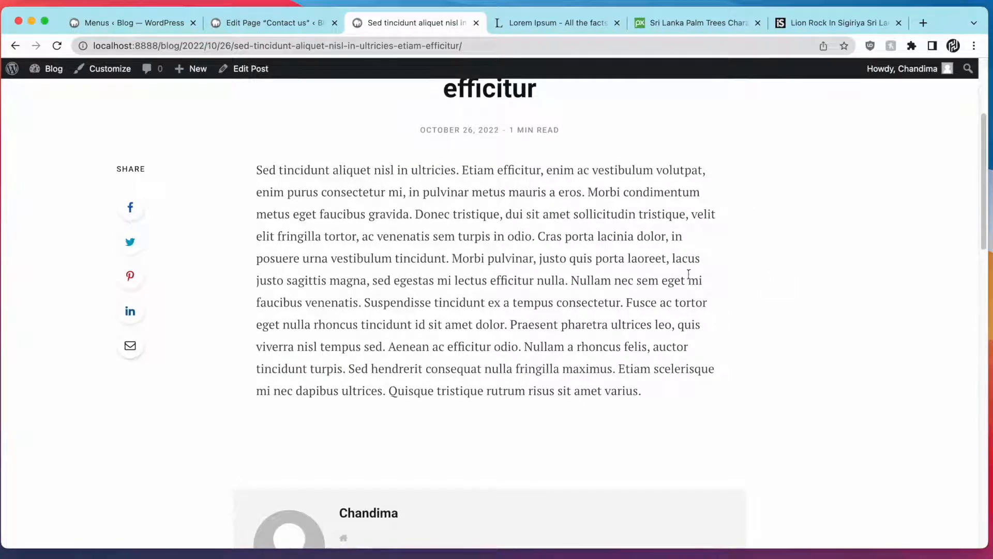
right_click(550, 224)
click(588, 185)
scroll(296, 155, up, 5)
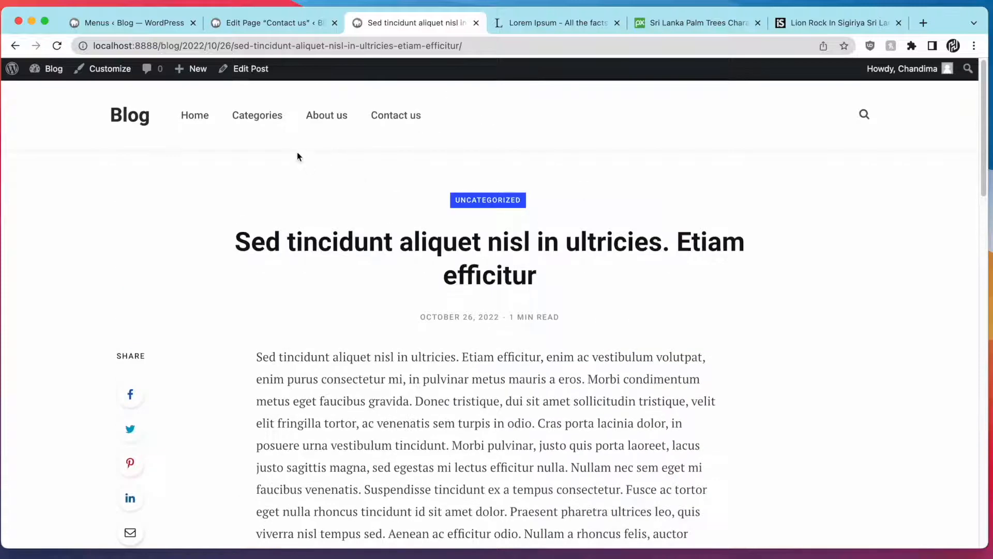
click(123, 75)
right_click(123, 75)
click(155, 79)
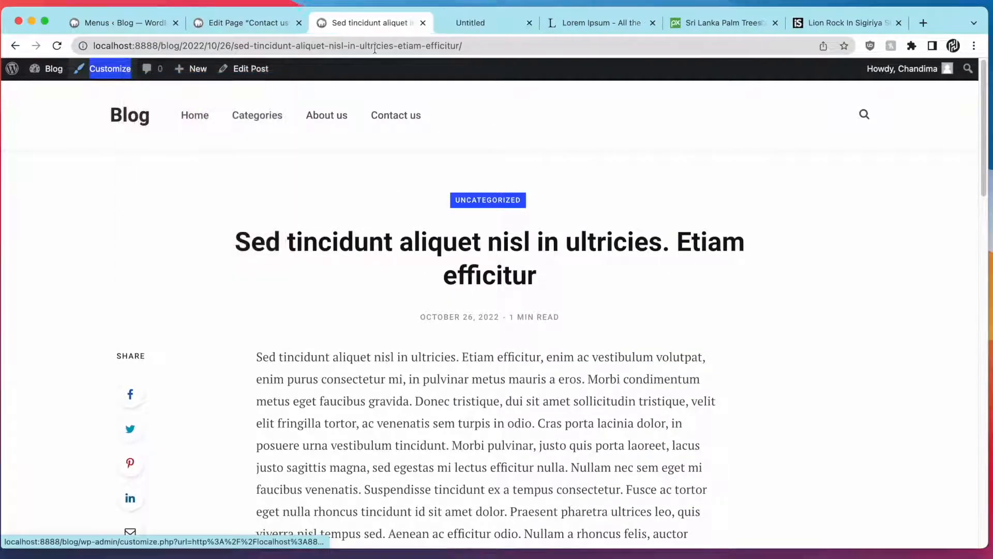
In the new tab, browse the Typography & Fonts sections Fonts & Sizes and Typekit / Advanced
click(479, 25)
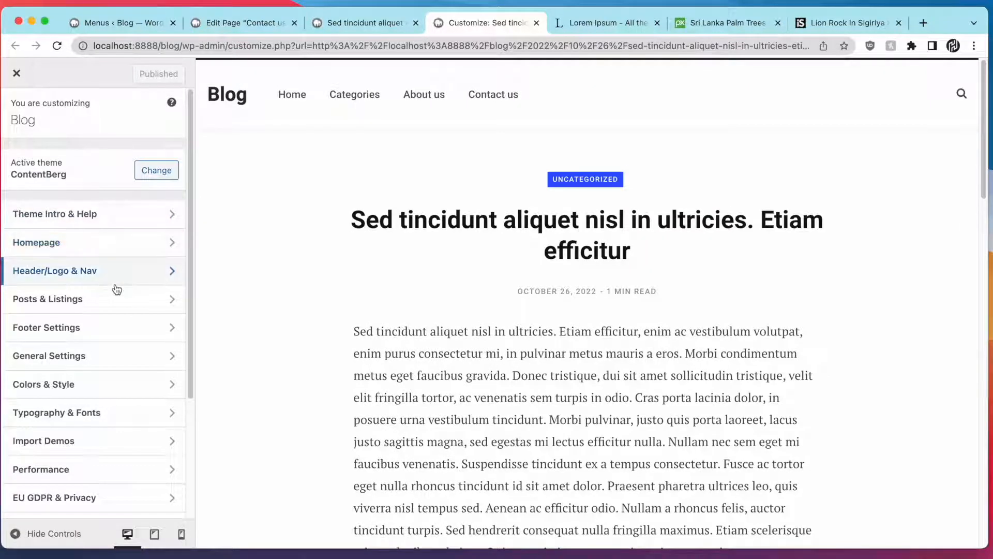
click(102, 411)
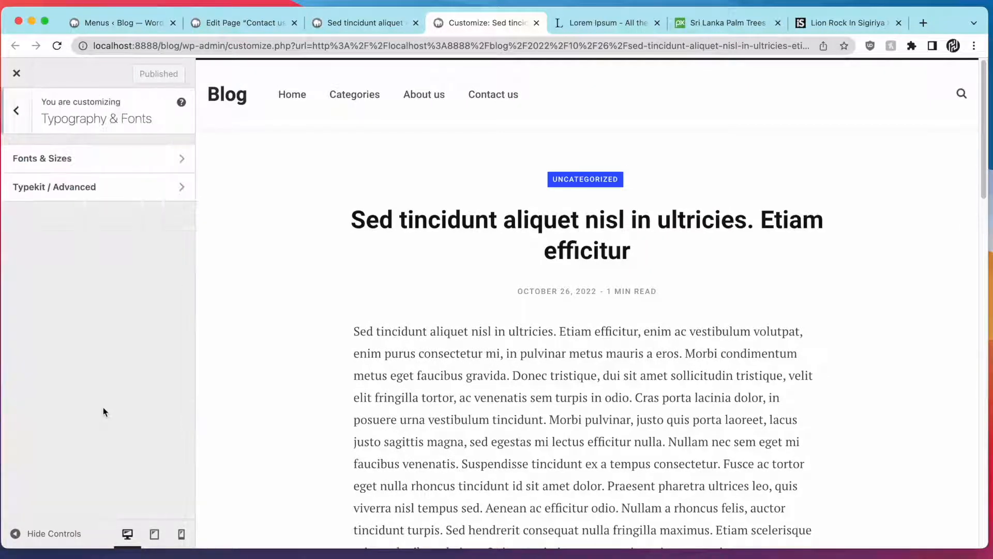
click(157, 161)
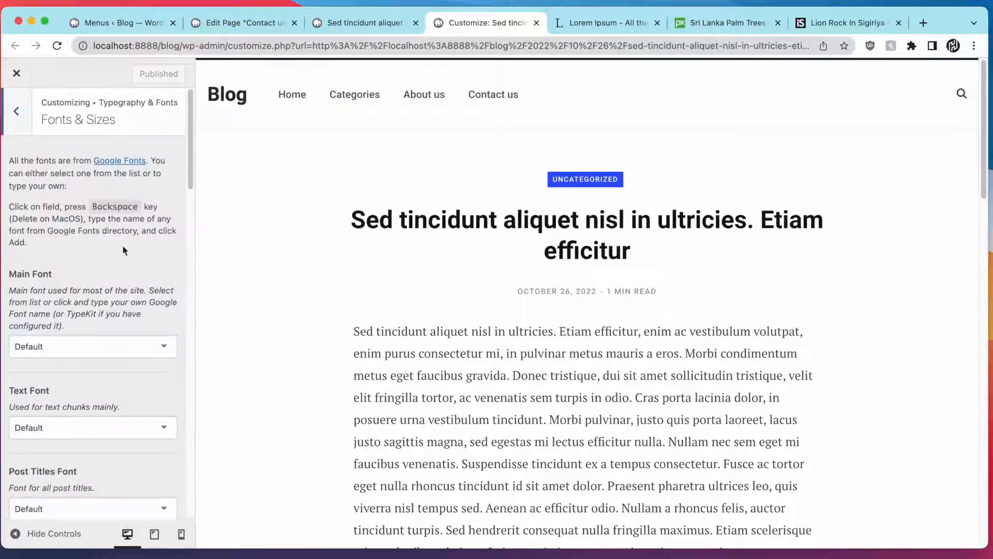
scroll(125, 250, down, 5)
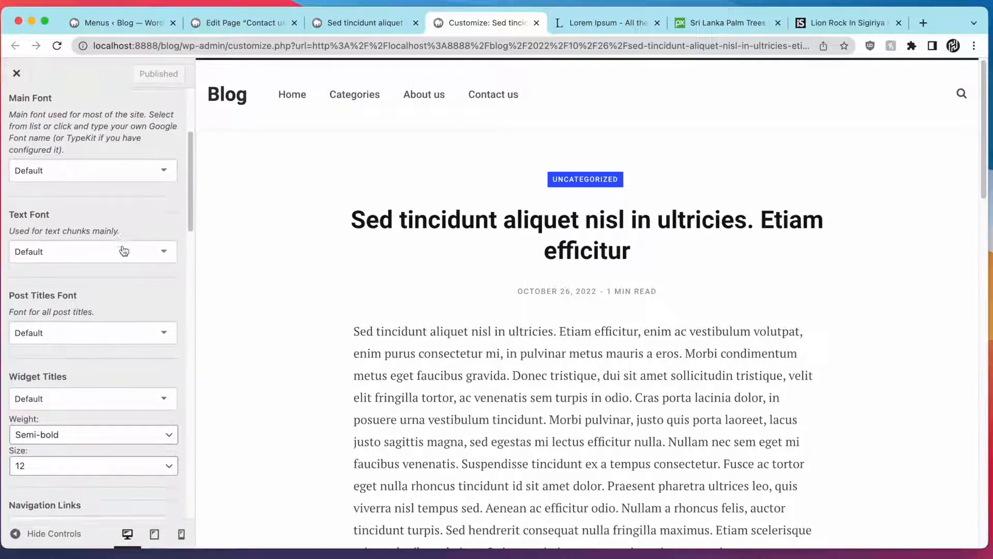
scroll(124, 250, down, 10)
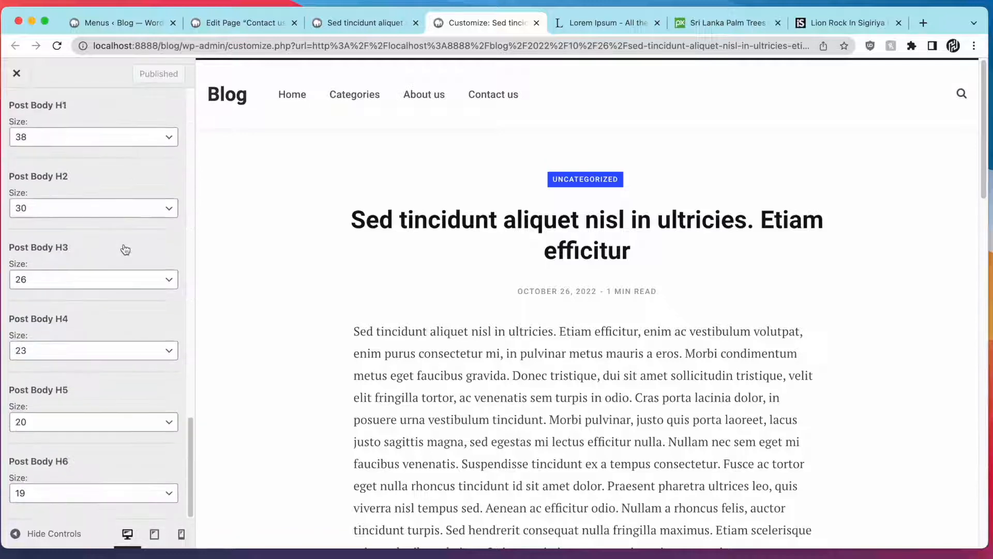
scroll(78, 294, up, 14)
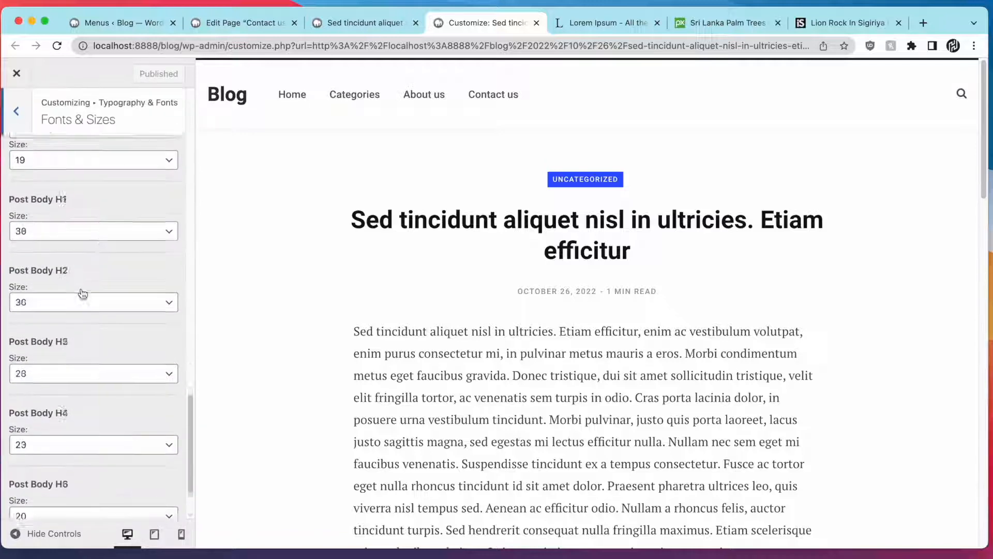
click(23, 133)
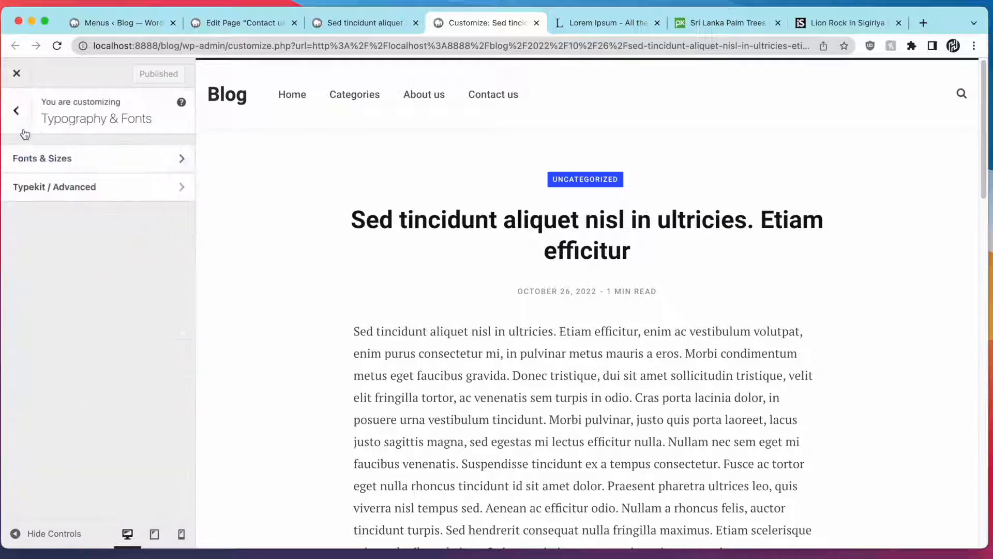
click(46, 185)
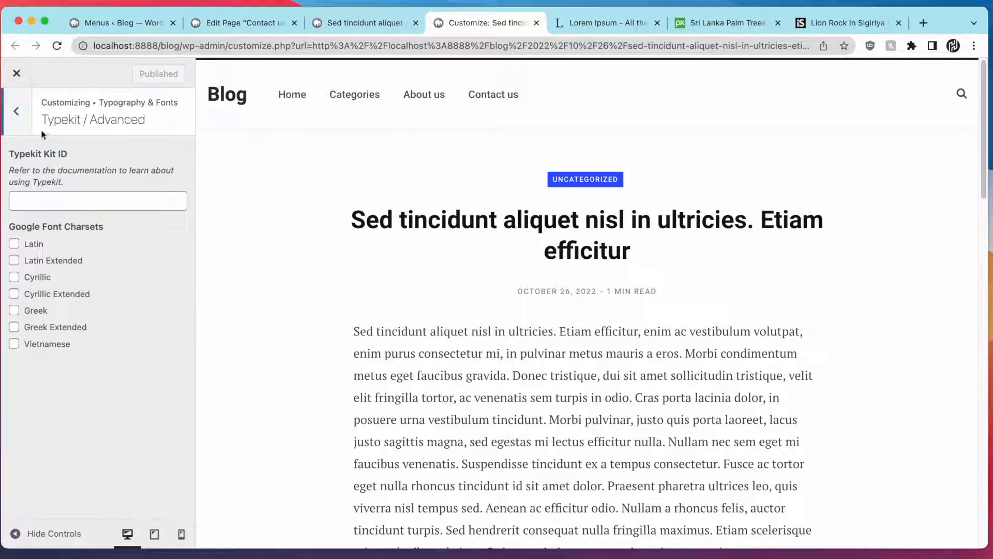
click(17, 112)
Return to the main Customizer menu and go to Additional CSS
click(19, 114)
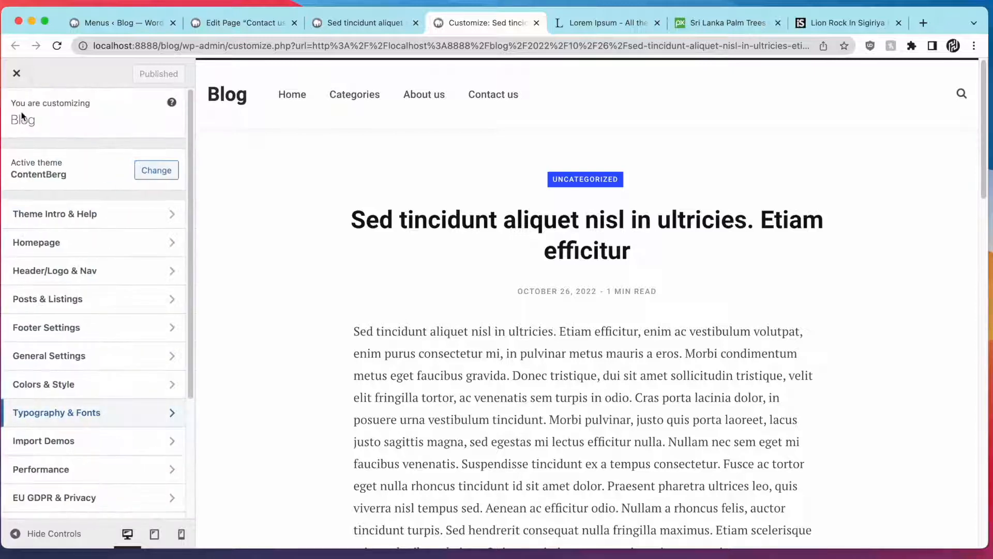
scroll(44, 305, down, 5)
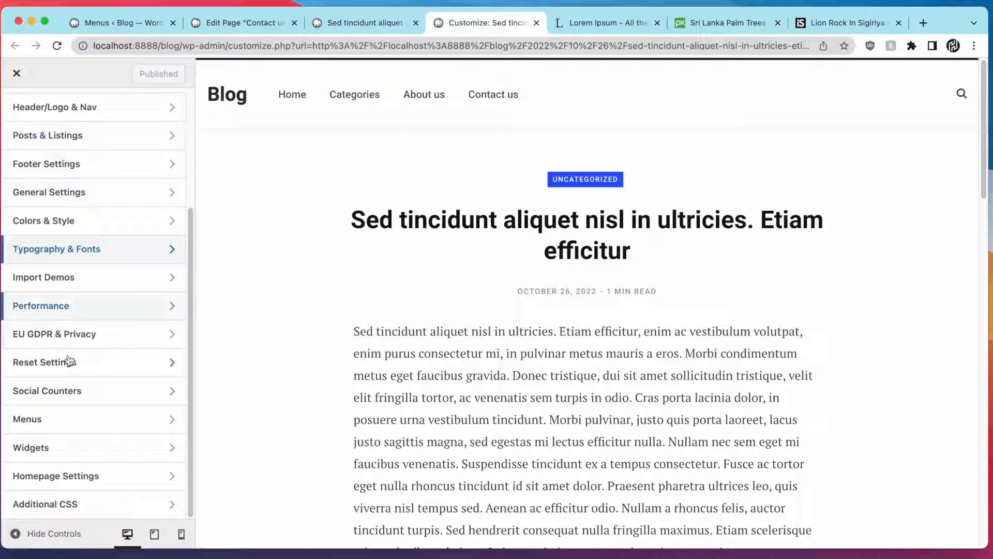
click(84, 499)
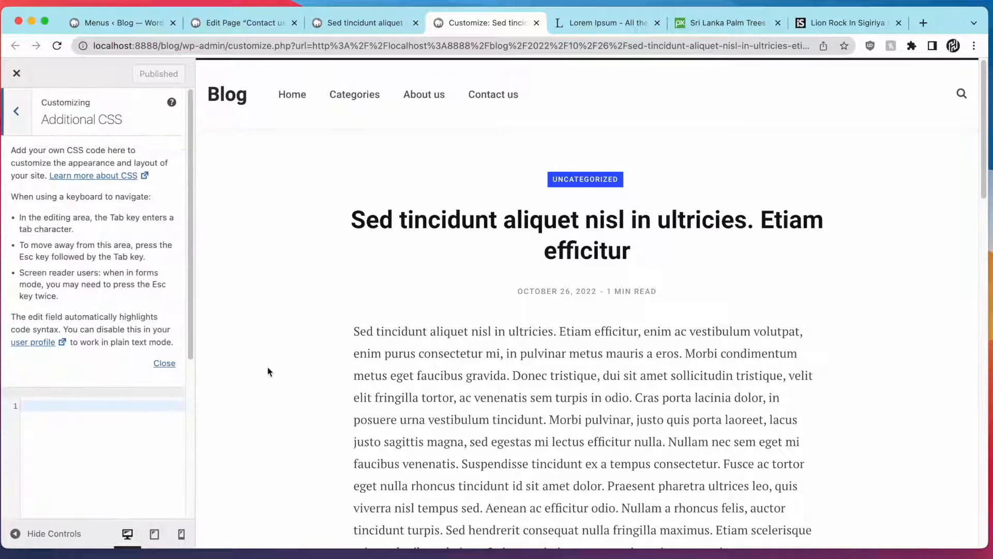
click(383, 23)
scroll(388, 288, down, 5)
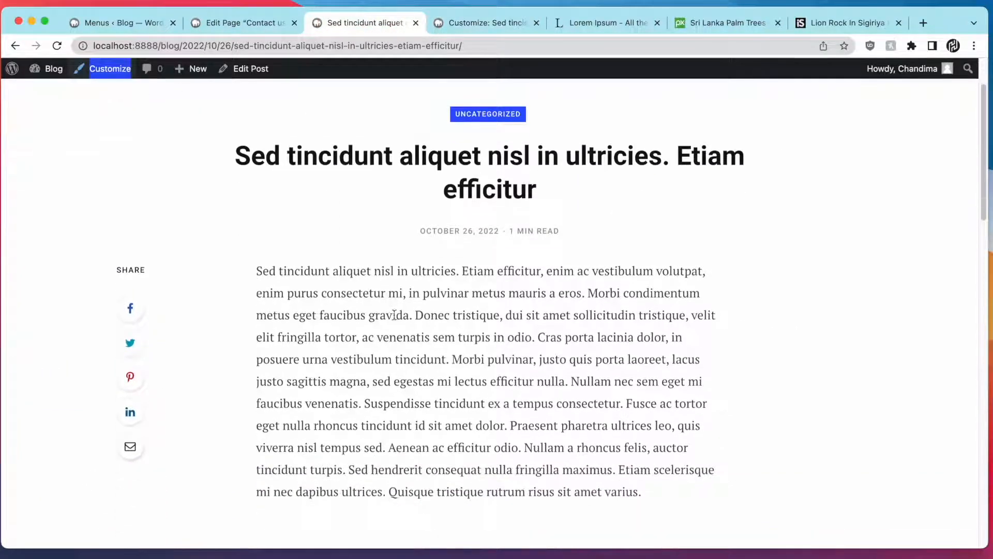
right_click(395, 315)
click(420, 407)
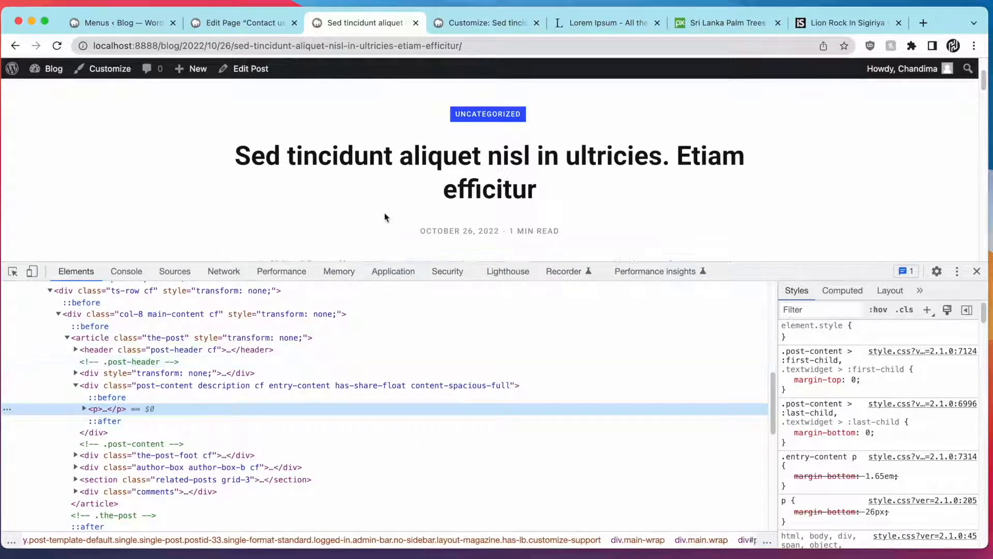
scroll(384, 213, down, 2)
scroll(384, 213, down, 2)
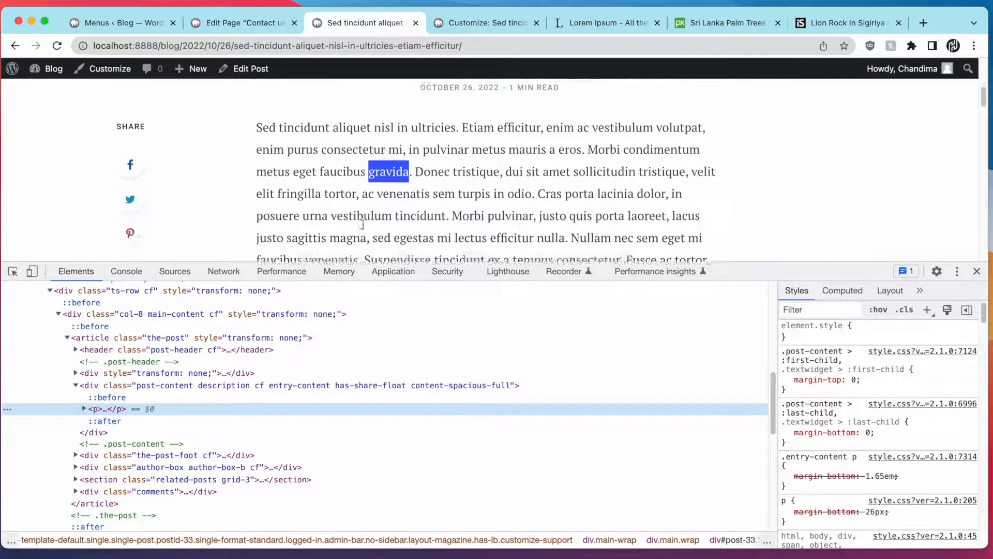
click(16, 273)
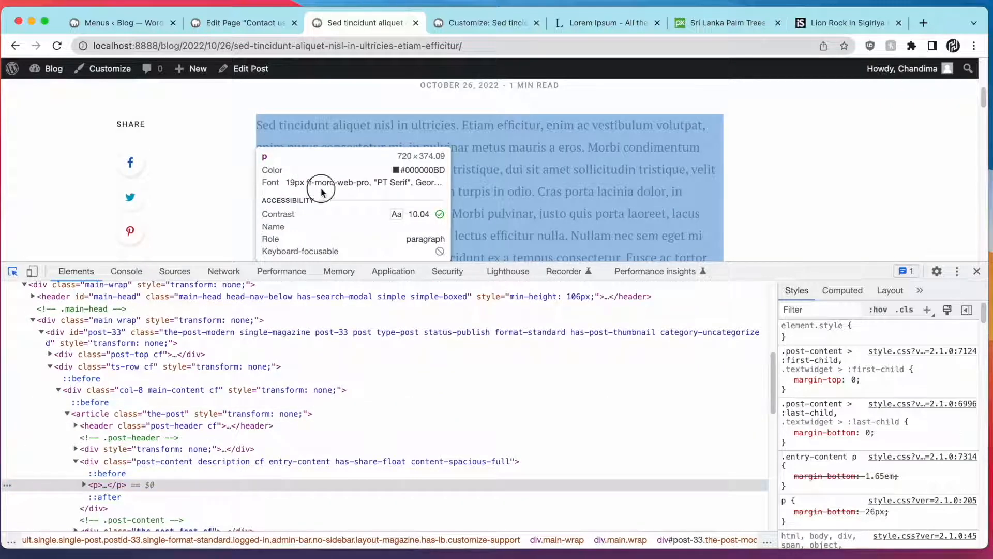
click(321, 192)
click(124, 414)
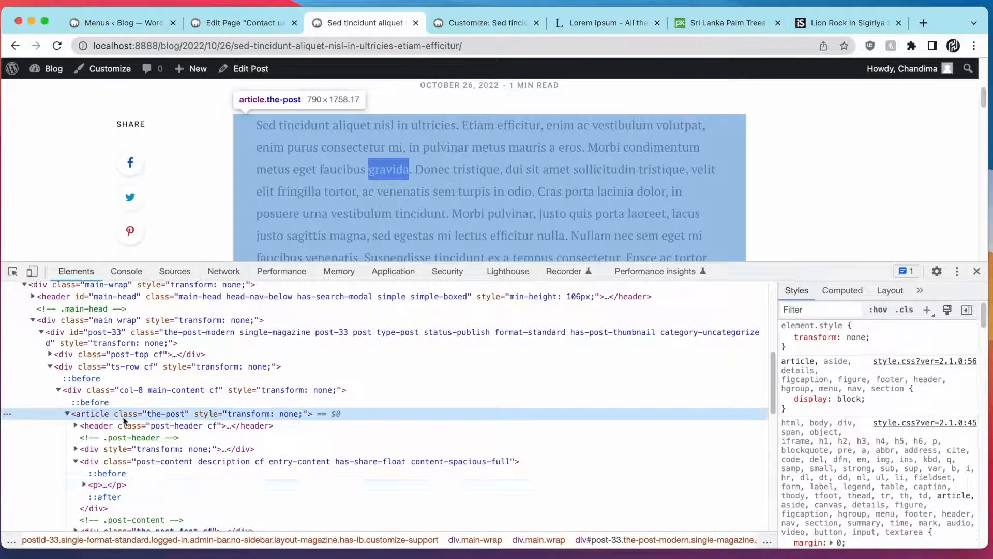
double_click(158, 413)
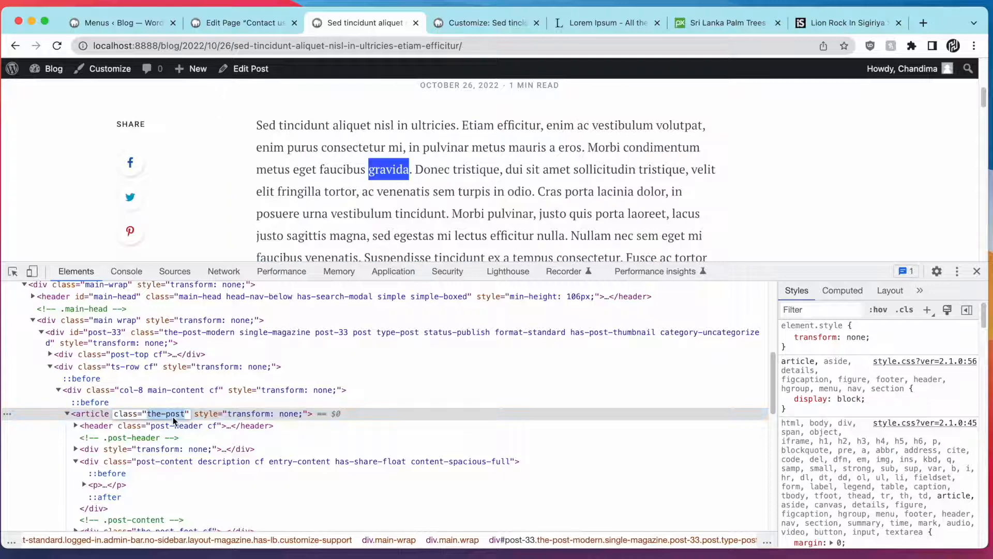
click(460, 24)
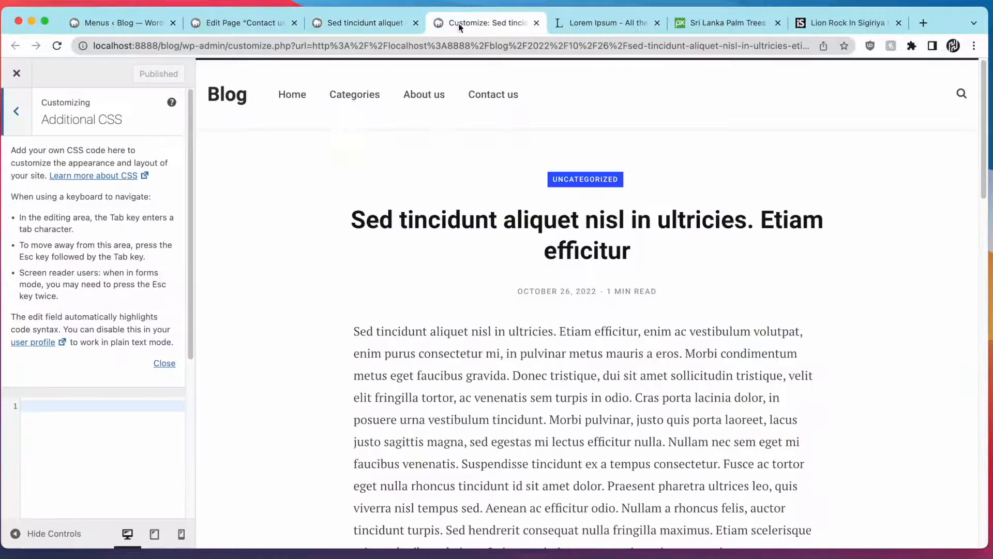
Add a .the-post rule with text-align:justify !important to Additional CSS and publish it
click(106, 401)
text(.the-post{)
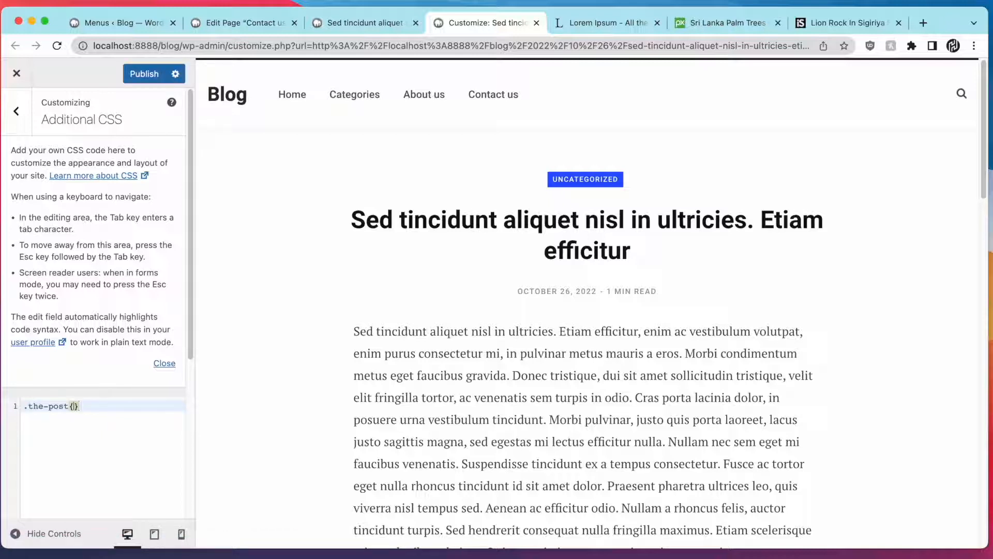
key(Return)
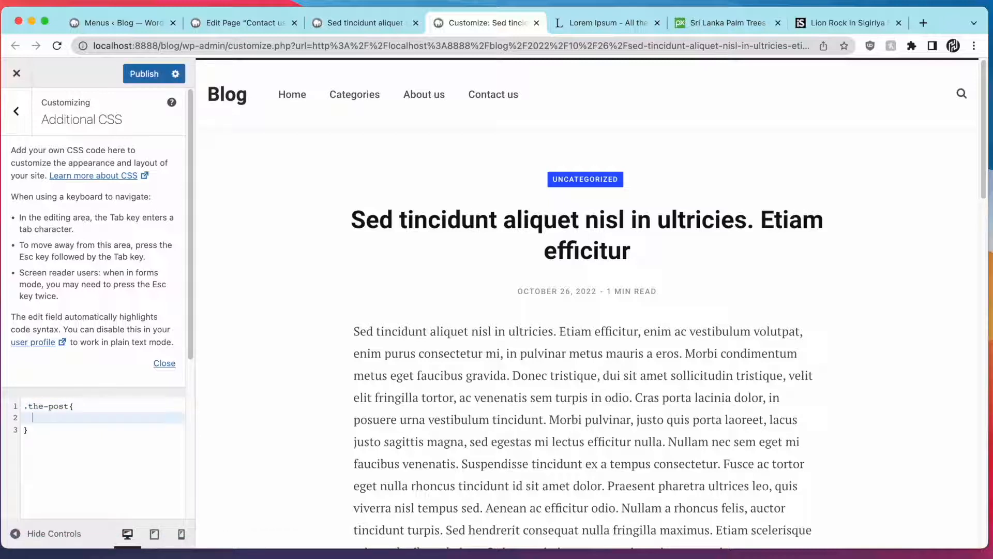
text(tex)
key(Return)
text(:justify)
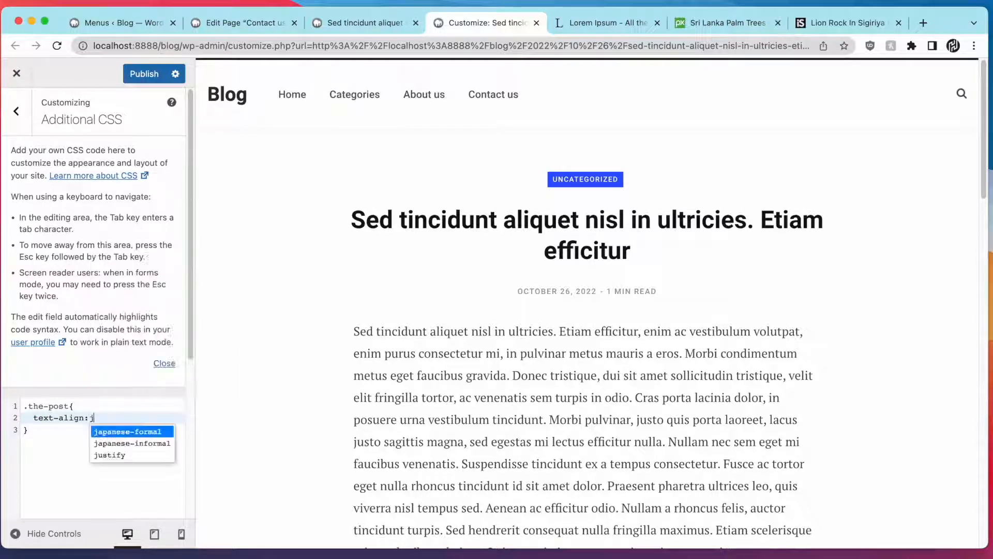
key(Return)
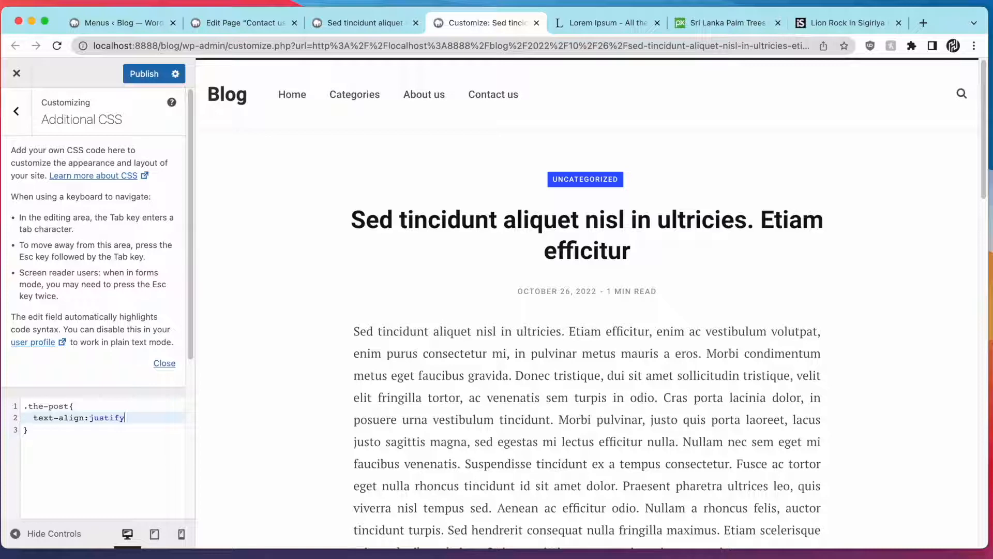
scroll(366, 282, down, 4)
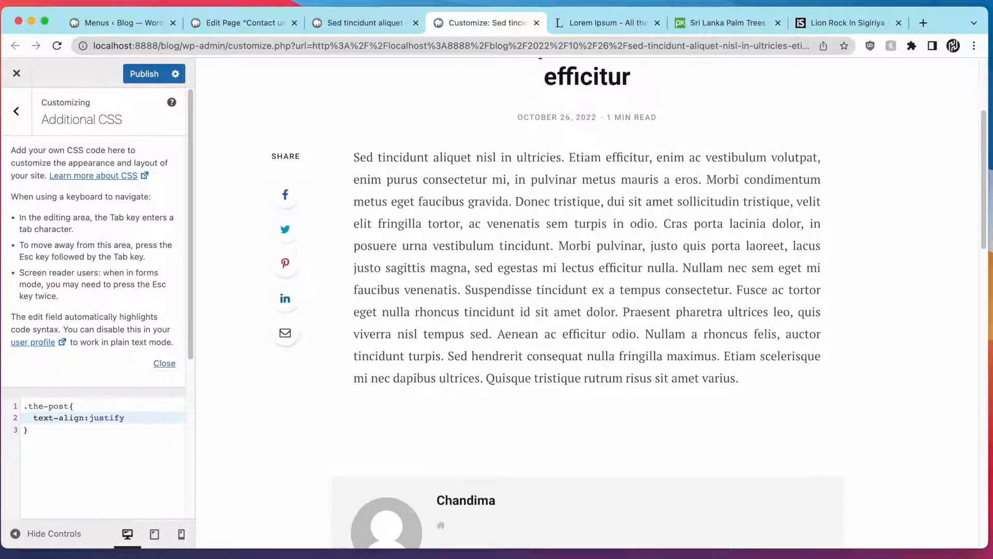
text(!)
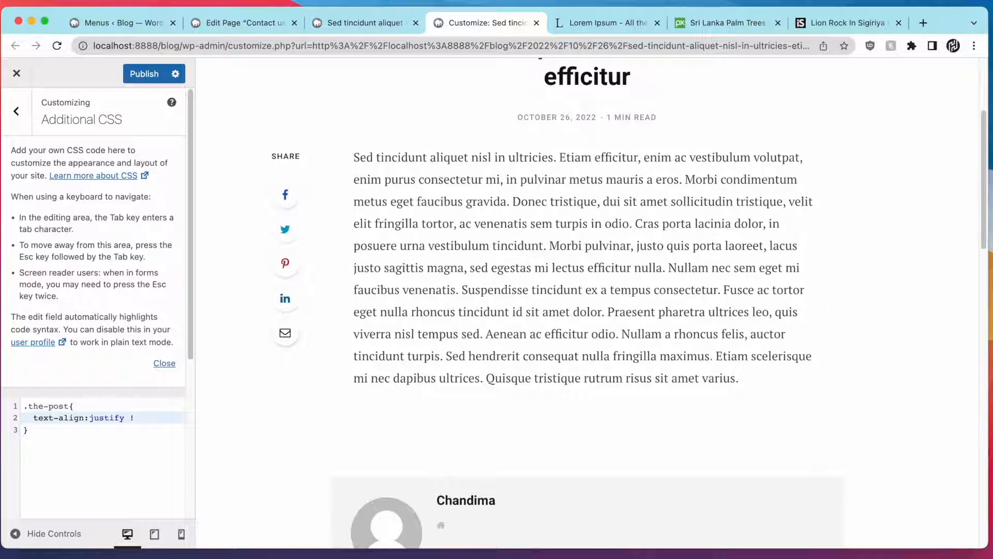
text(im)
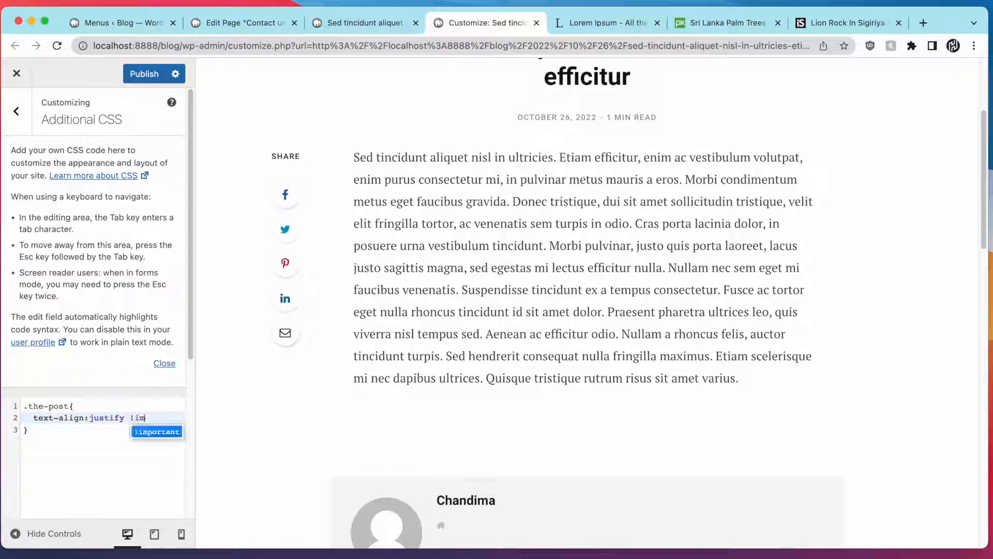
text(portant;)
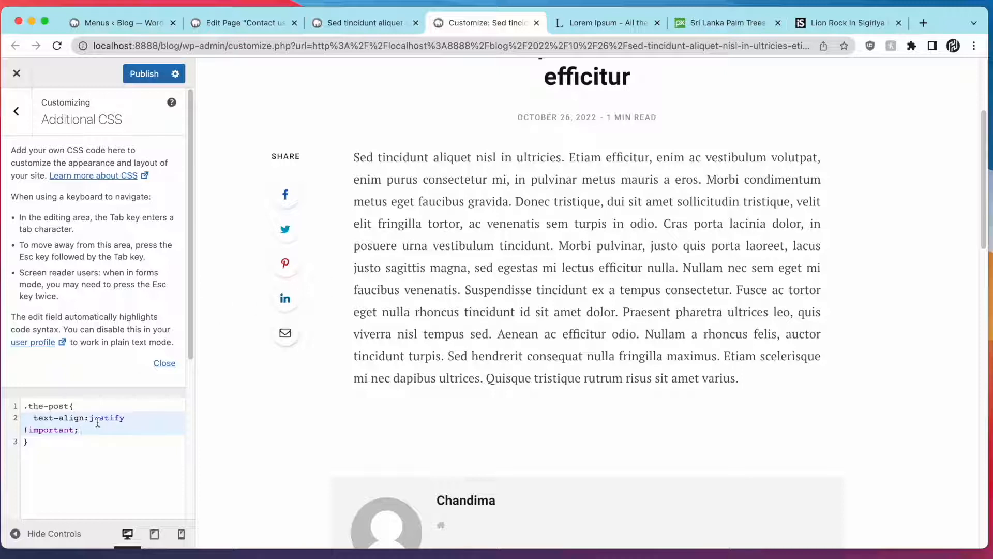
click(155, 75)
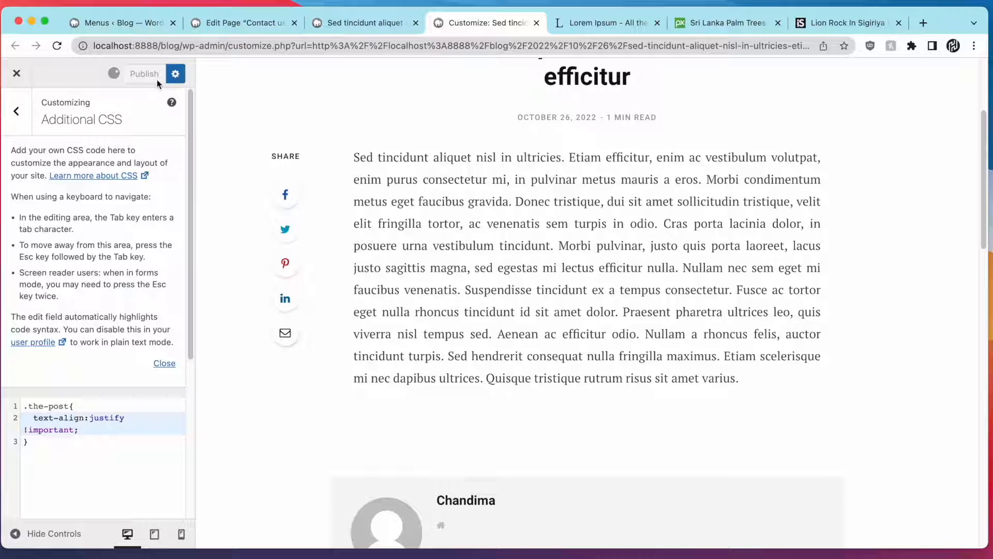
click(333, 23)
Reload the live post with DevTools closed and scroll through to check the justified body text
click(57, 45)
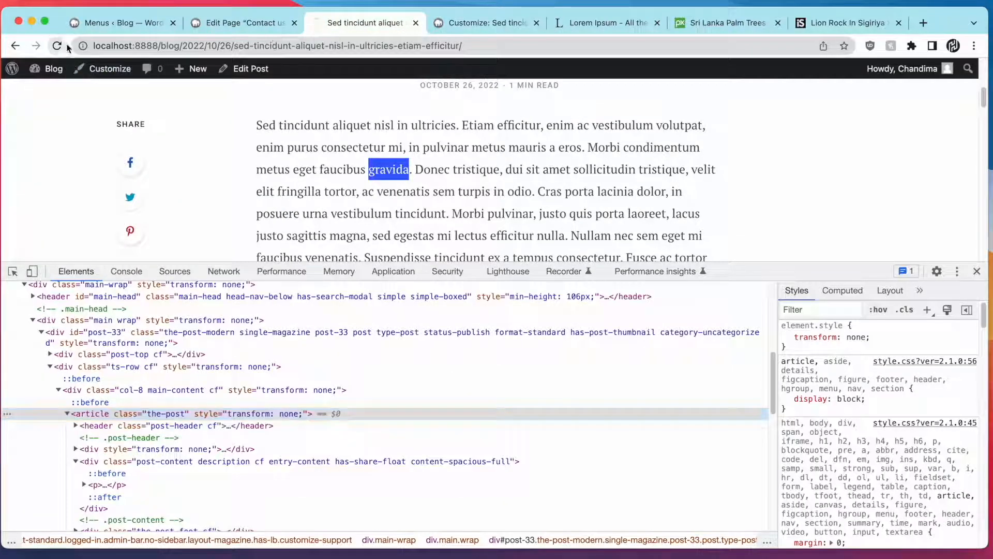
key(super+alt+i)
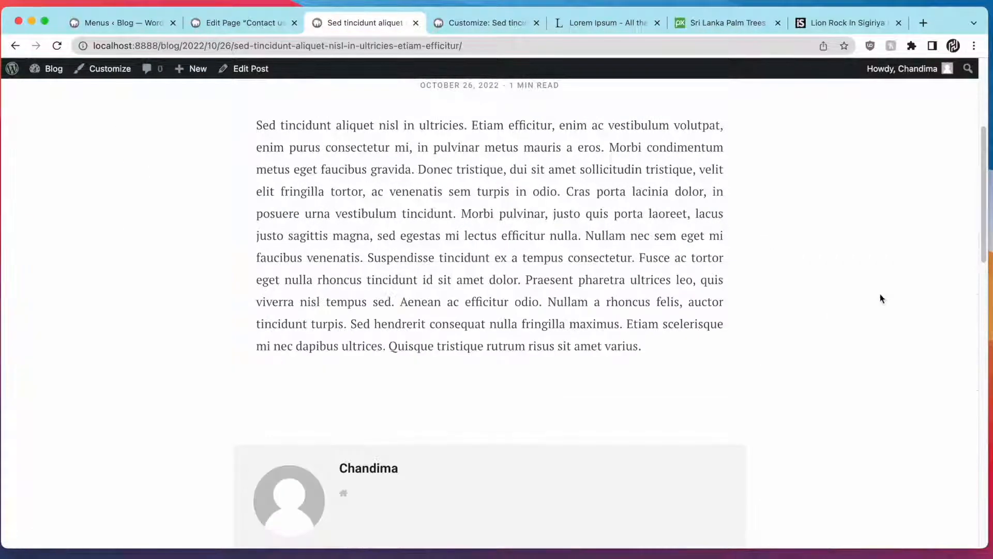
scroll(848, 307, up, 5)
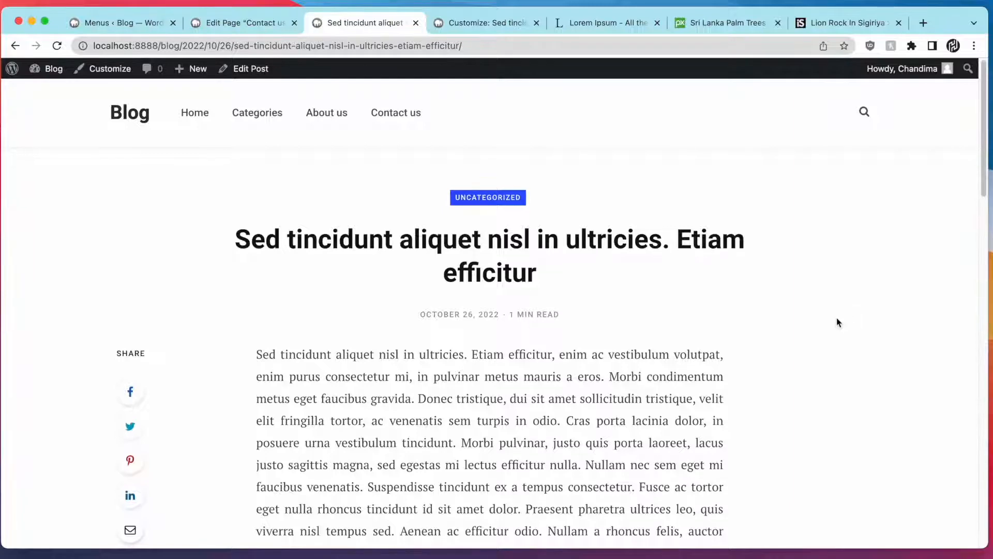
scroll(836, 322, down, 7)
scroll(827, 322, up, 4)
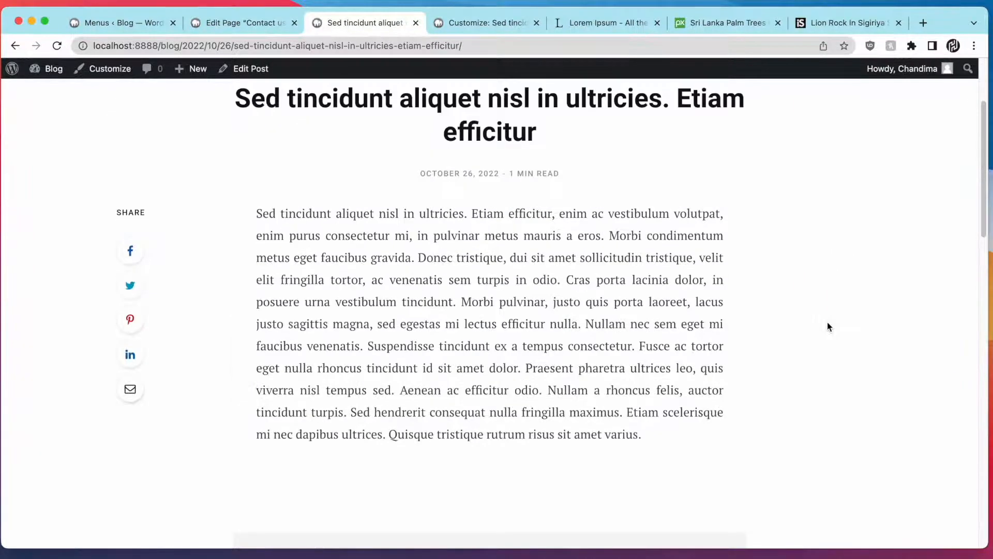
scroll(827, 323, up, 3)
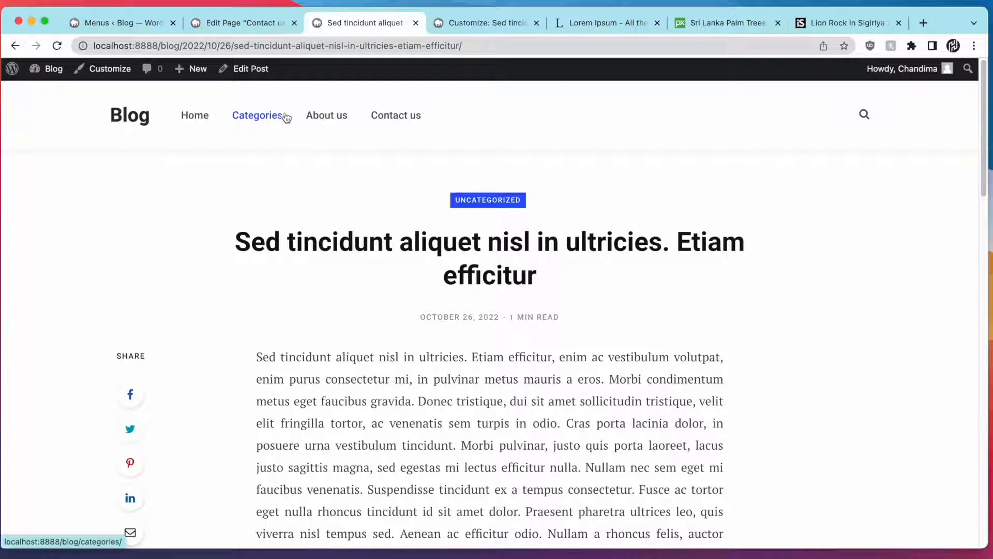
click(255, 74)
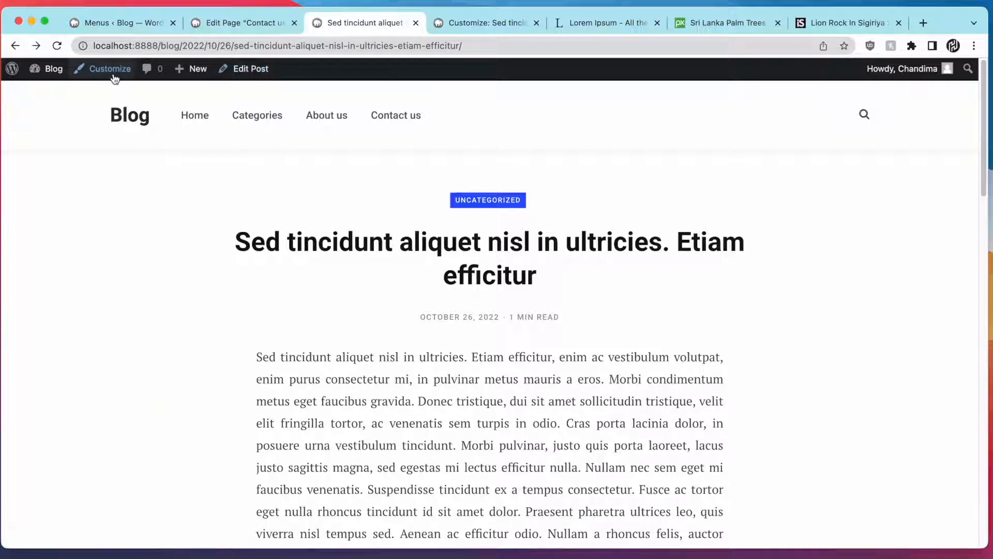
Uncheck Social: Floating/Sticky Buttons under Posts & Listings > Single Post & Layout and publish
click(116, 78)
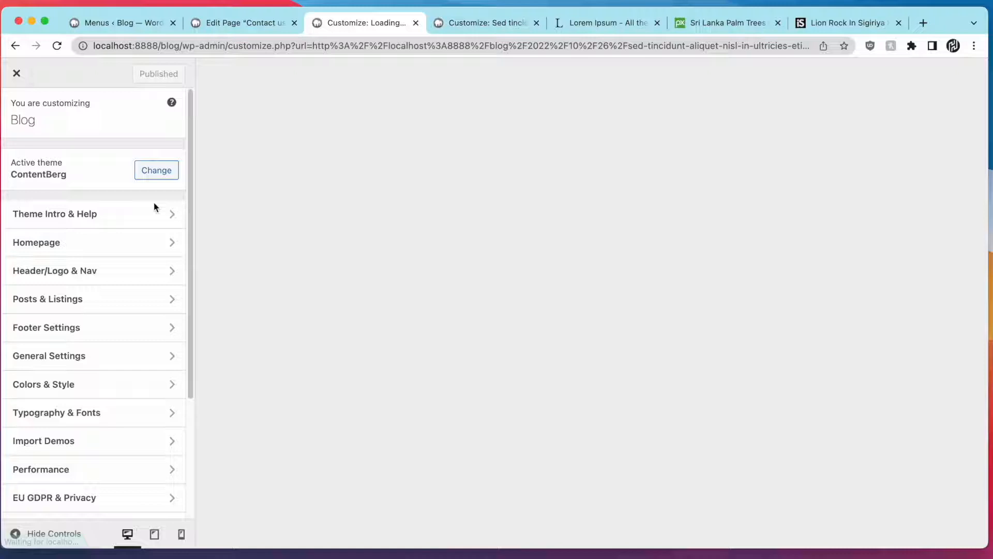
click(137, 302)
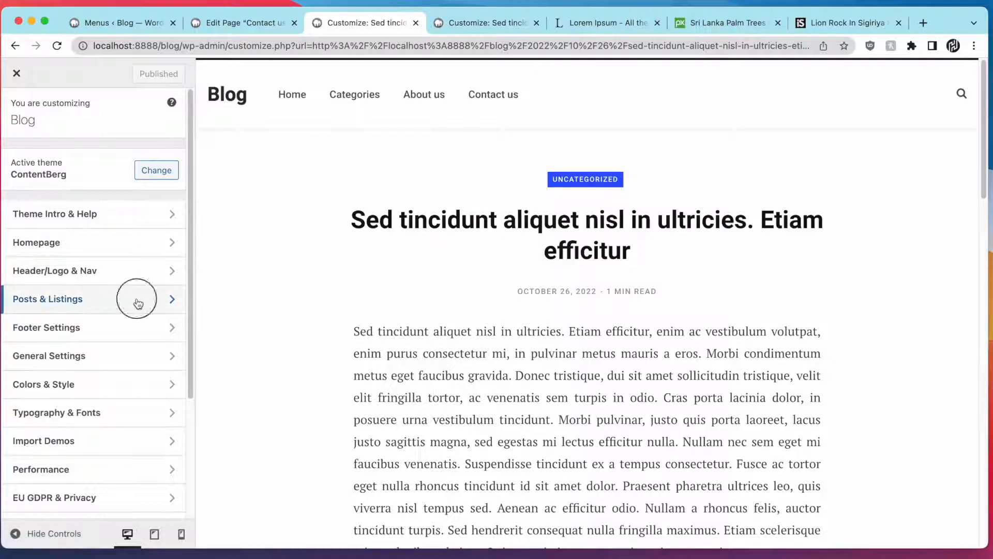
click(146, 190)
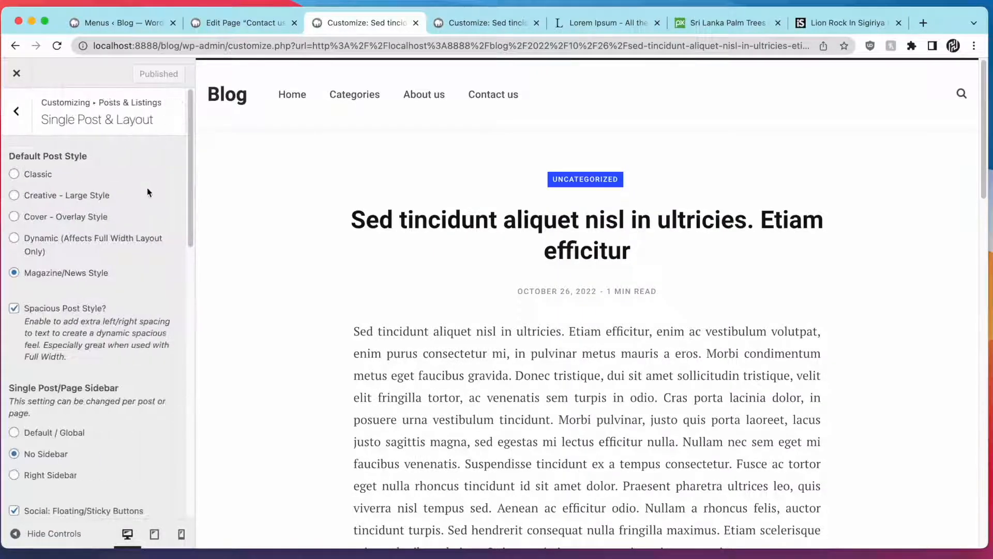
scroll(63, 389, down, 3)
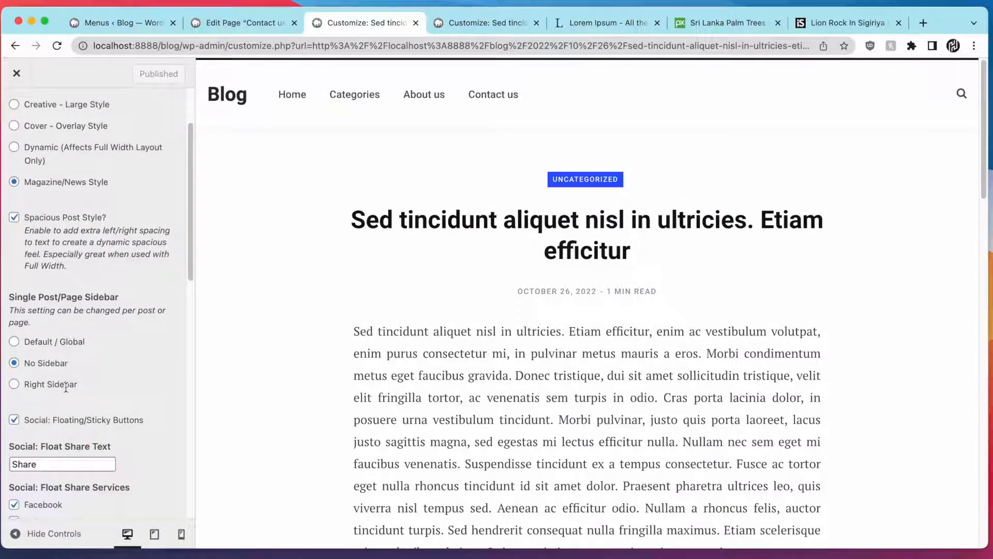
click(69, 418)
click(144, 74)
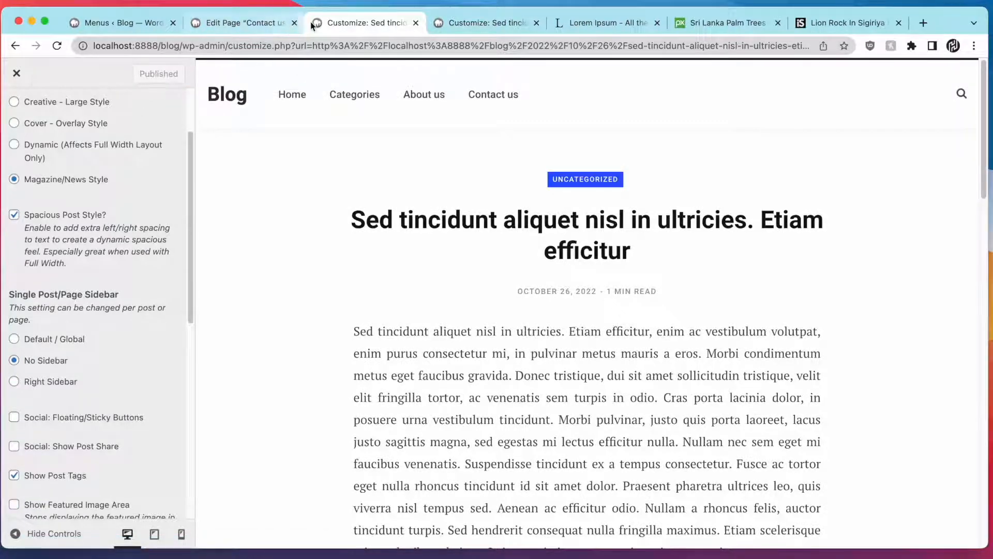
click(16, 74)
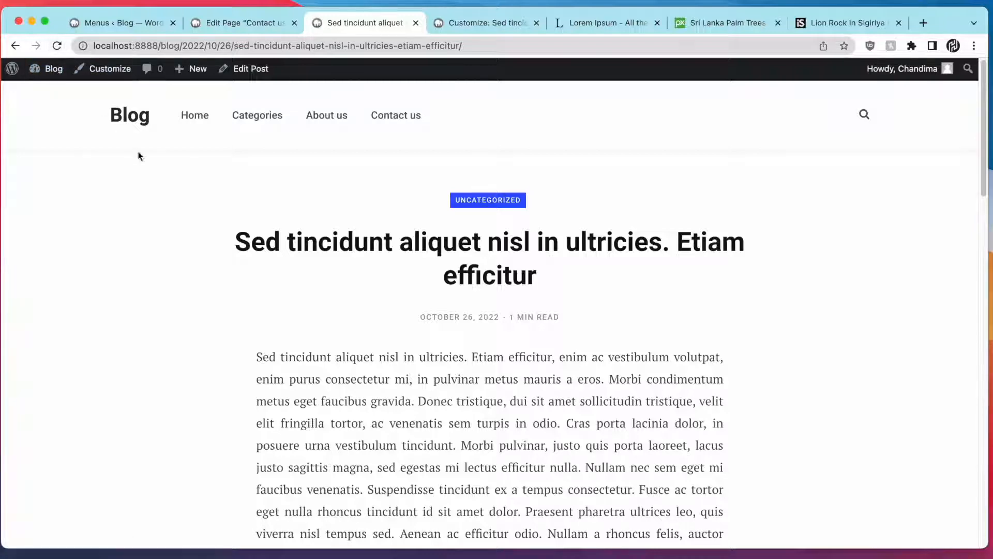
Open the related post 'Nullam sagittis augue nec libero' and scroll down to its Related Posts
scroll(176, 251, down, 6)
scroll(176, 253, down, 3)
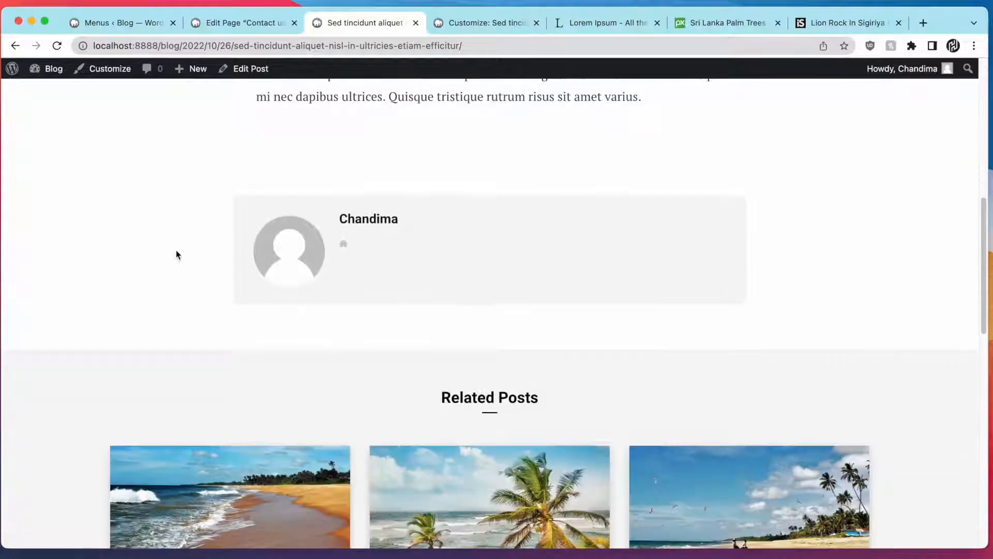
scroll(151, 277, down, 4)
click(222, 282)
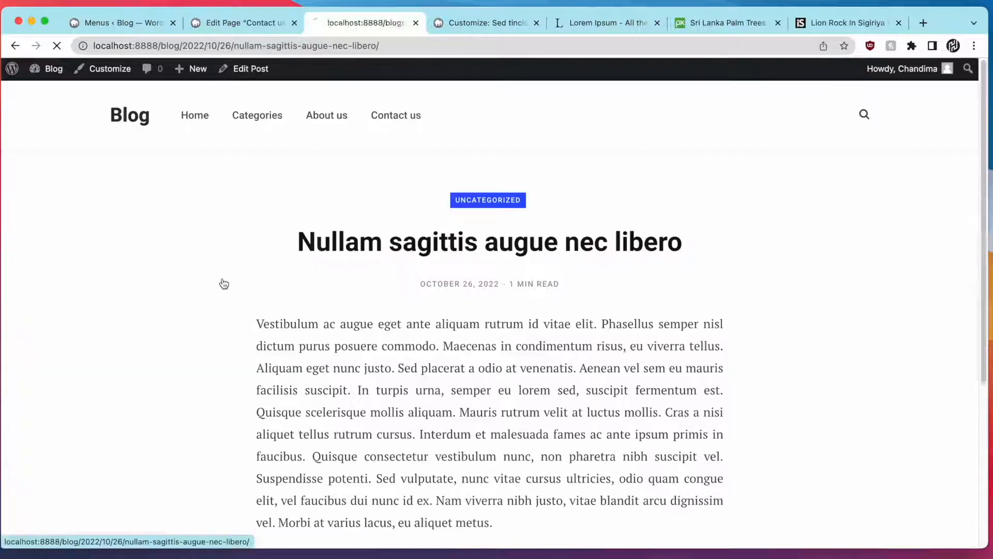
scroll(217, 284, down, 7)
scroll(217, 285, down, 7)
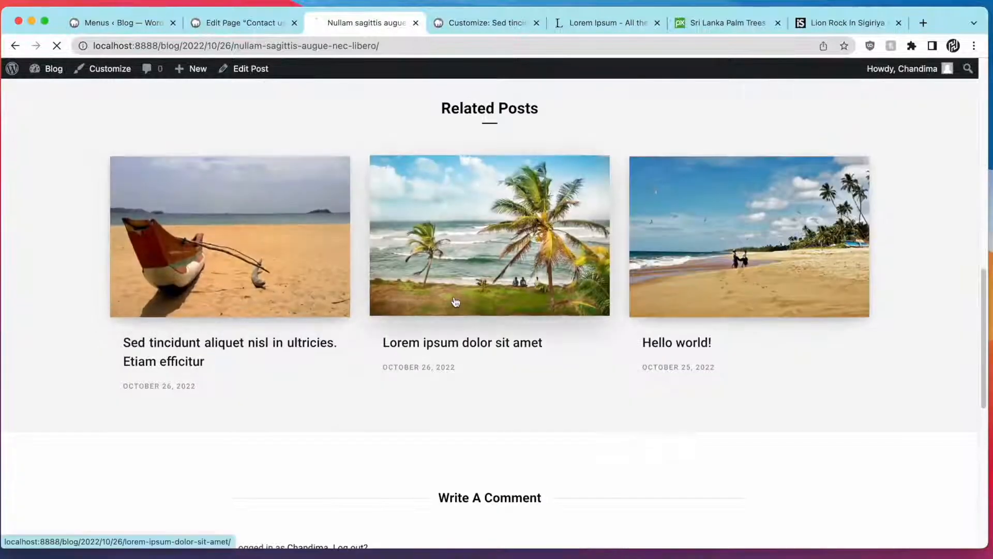